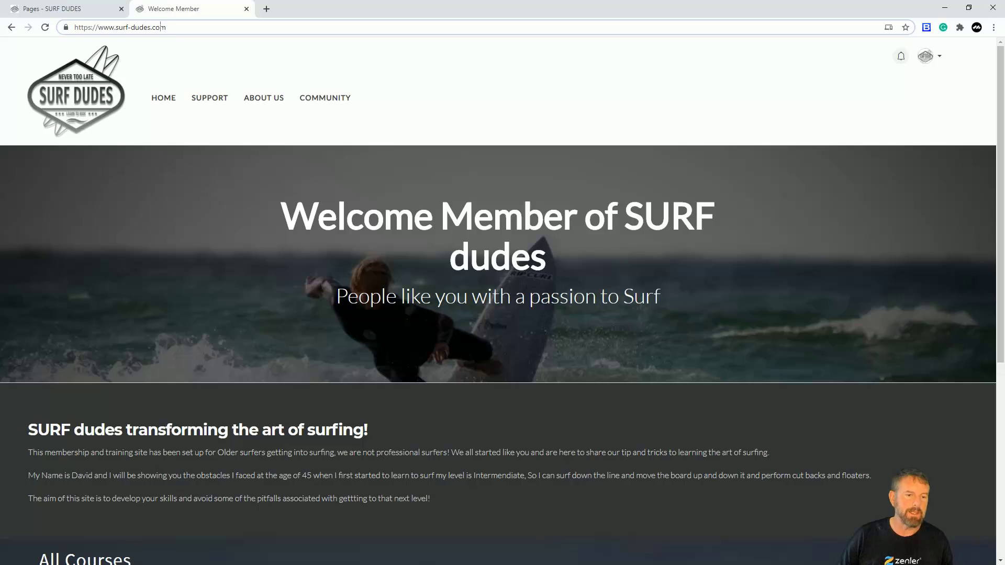
# Step: Select the site's web address and open a new incognito window
pyautogui.moveTo(161, 28); pyautogui.dragTo(74, 27)
pyautogui.hotkey('ctrl', 'c')
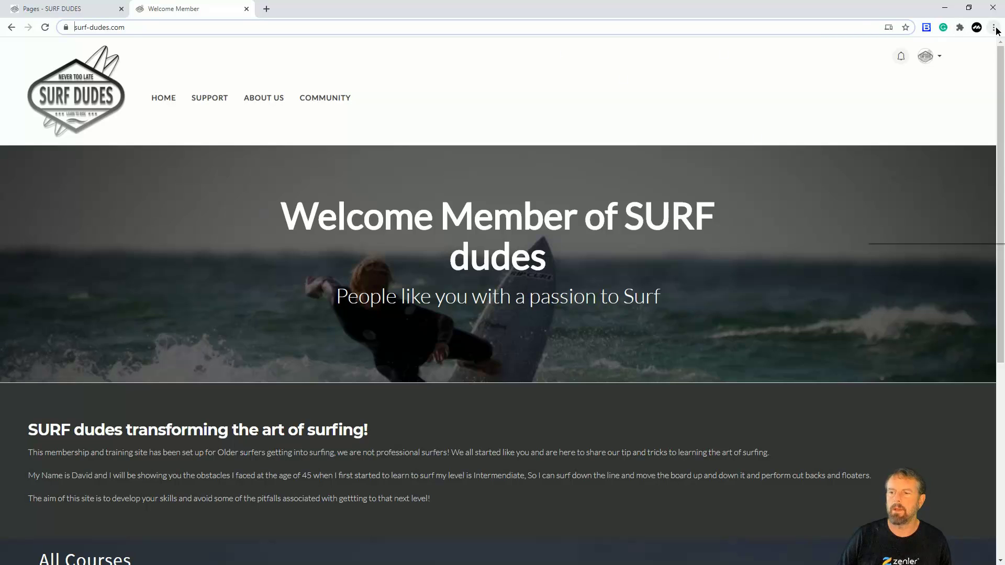
pyautogui.click(993, 27)
pyautogui.click(890, 73)
# Step: Load surf-dudes.com in the incognito window, correcting the mistyped address
pyautogui.hotkey('ctrl', 'v')
pyautogui.press('Return')
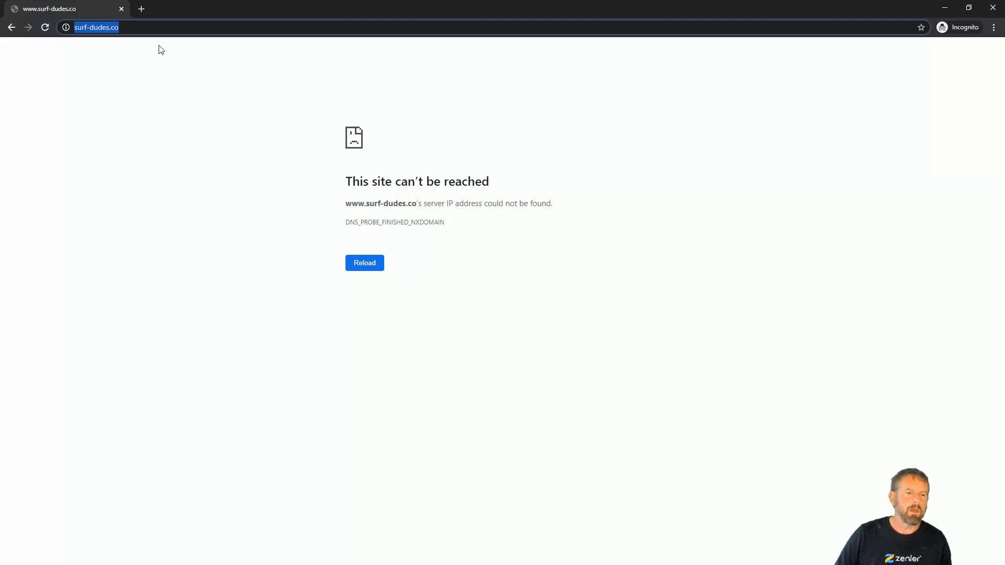
pyautogui.click(157, 27)
pyautogui.write('m')
pyautogui.click(158, 44)
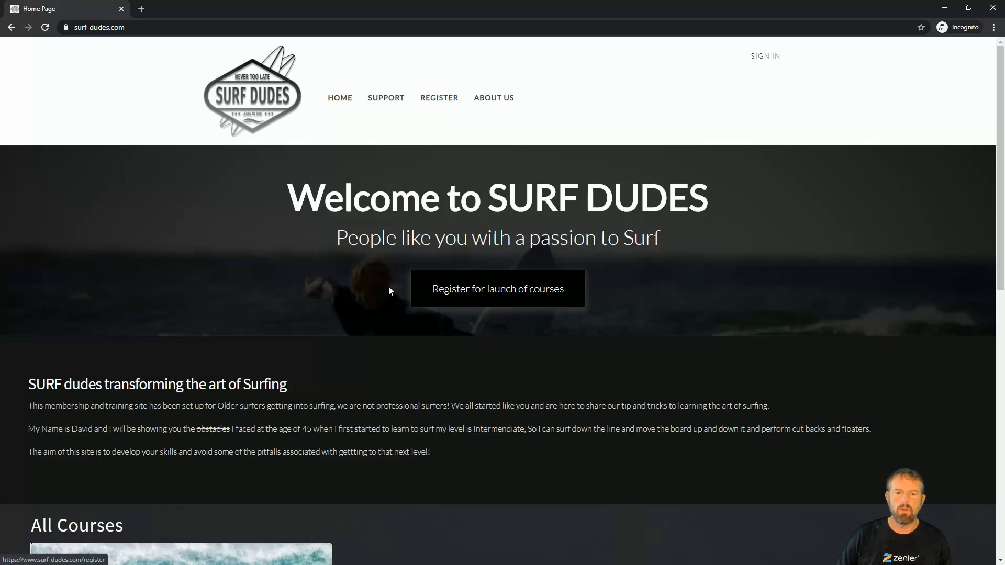
# Step: Open the Register page and check its First Name and Last Name sign-up fields
pyautogui.click(439, 98)
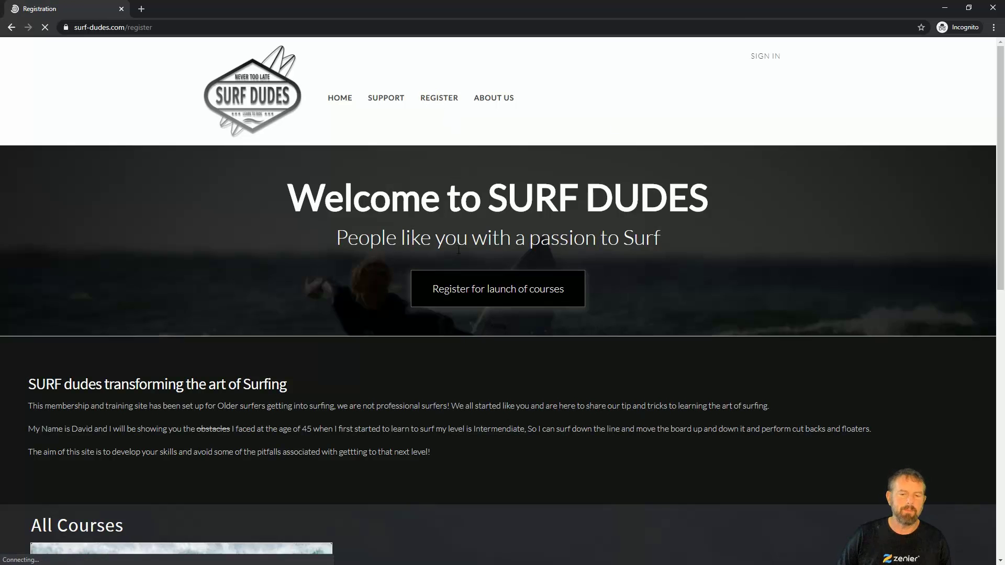
pyautogui.scroll(-5, 474, 287)
pyautogui.scroll(5, 482, 282)
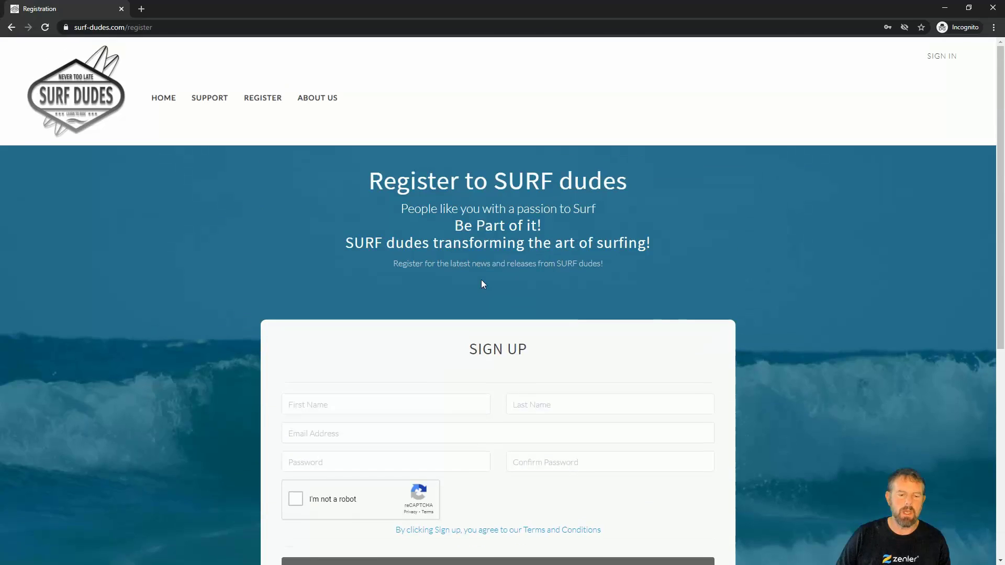
pyautogui.scroll(-4, 481, 283)
pyautogui.click(404, 196)
pyautogui.click(583, 198)
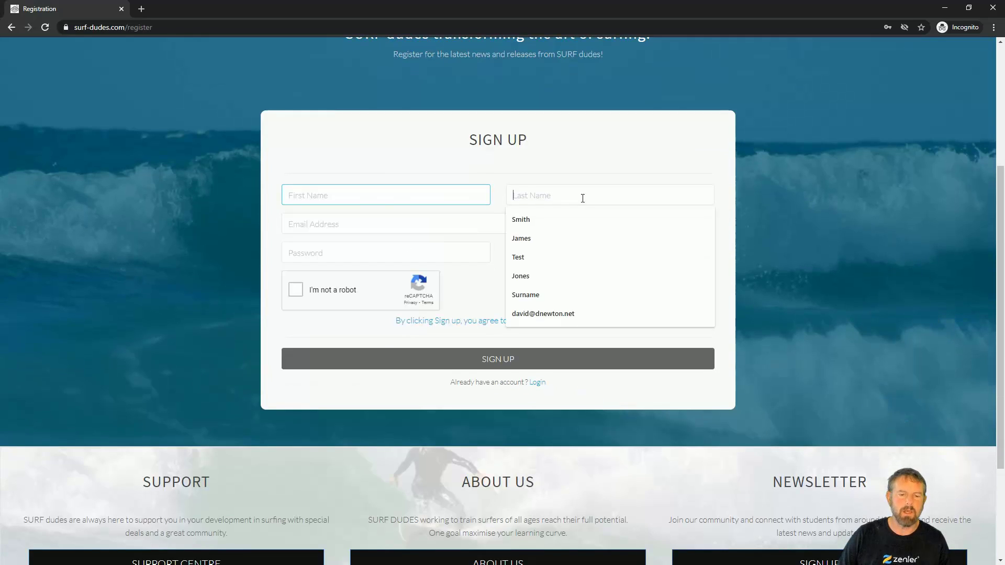
pyautogui.click(742, 135)
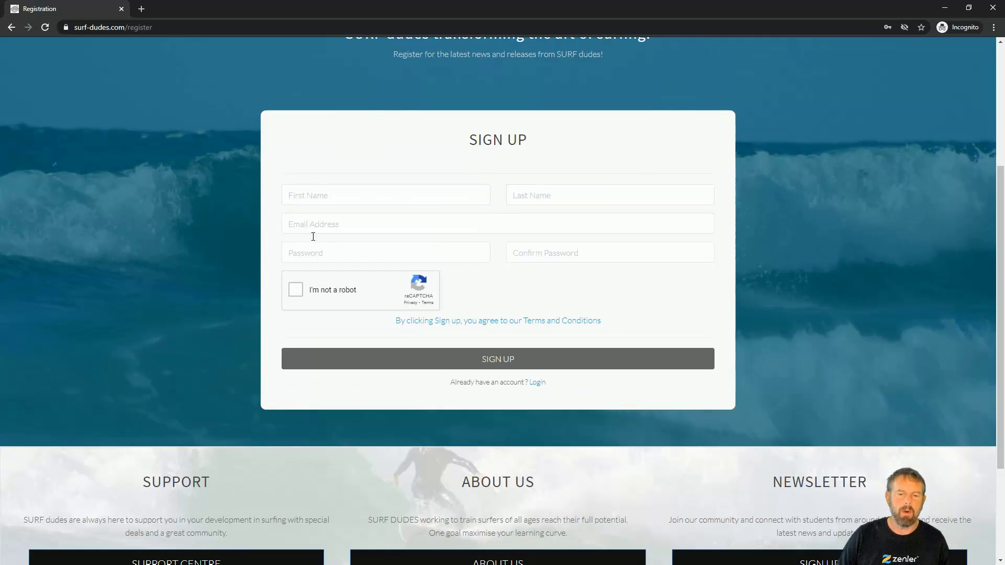
pyautogui.scroll(4, 592, 231)
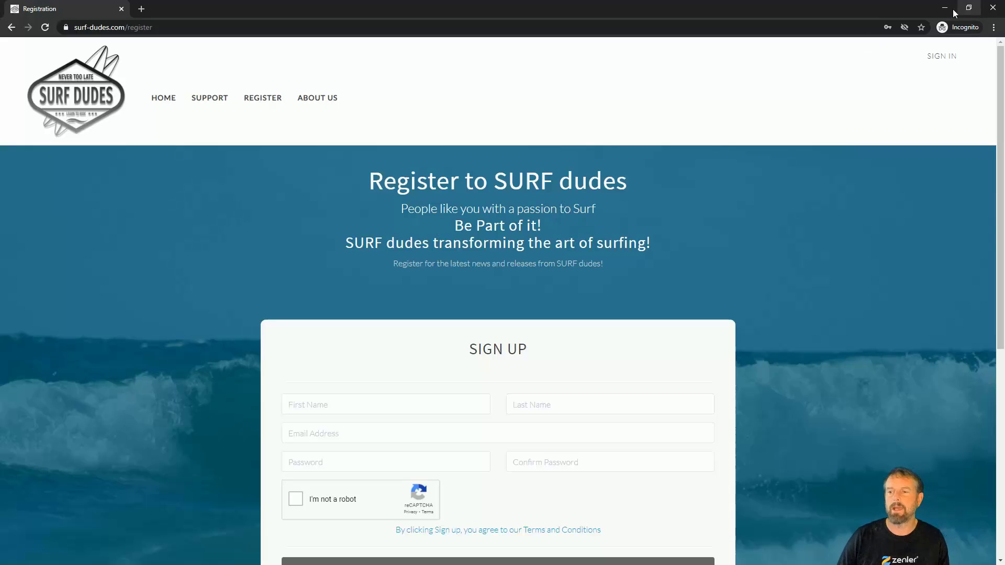
# Step: In the admin Pages list, uncheck Publish this page for Registration and update it
pyautogui.hotkey('alt', 'Tab')
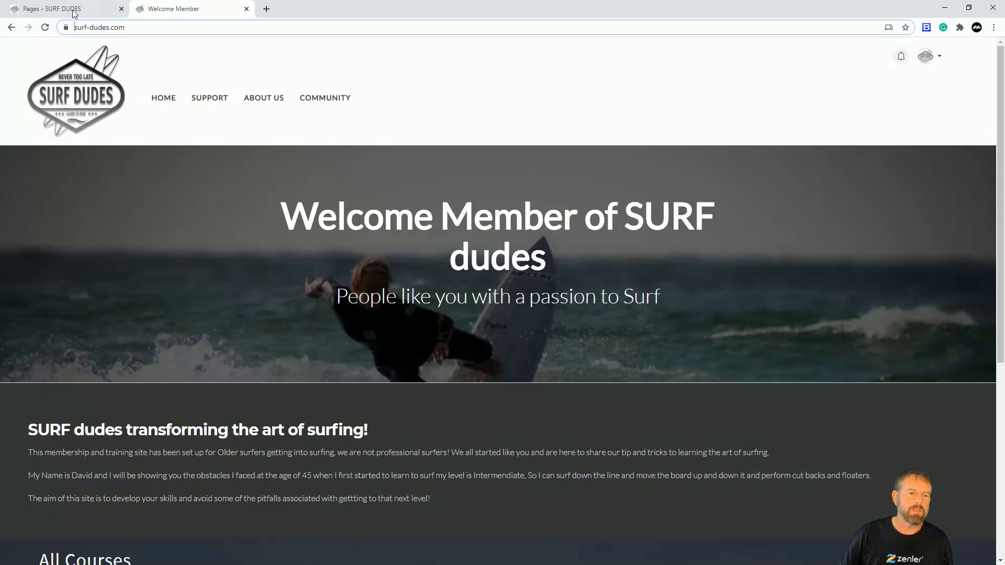
pyautogui.click(76, 11)
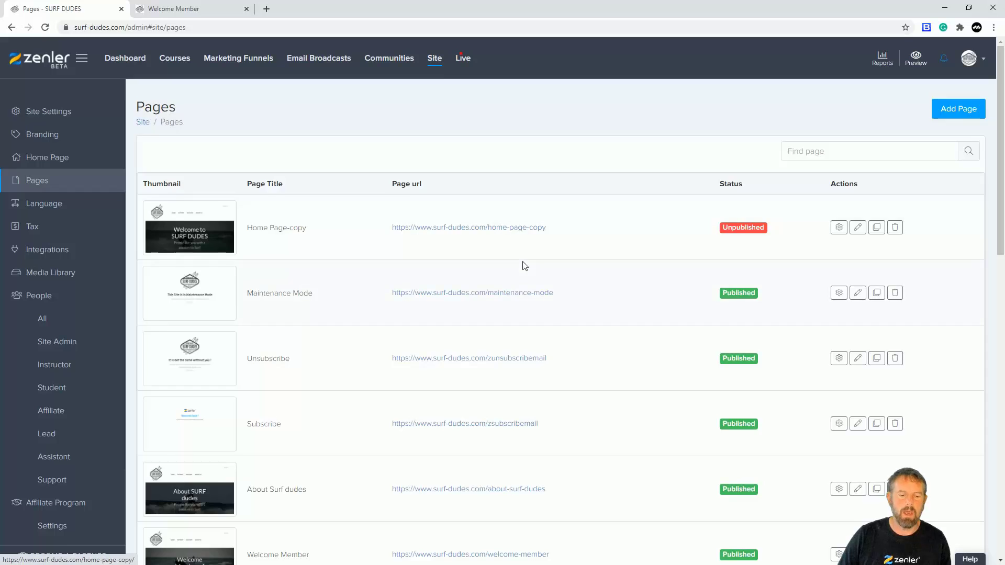
pyautogui.scroll(-3, 510, 269)
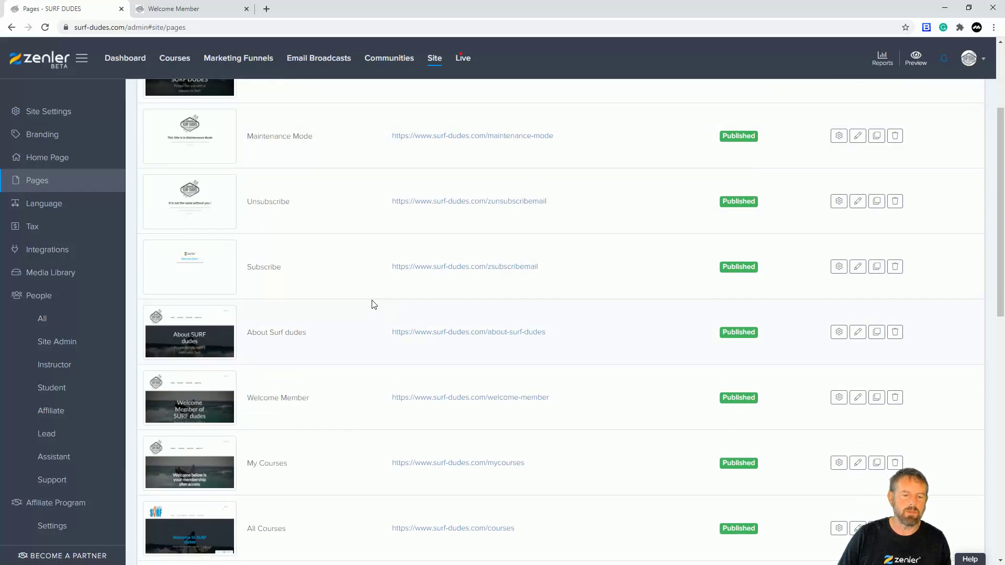
pyautogui.scroll(-5, 372, 304)
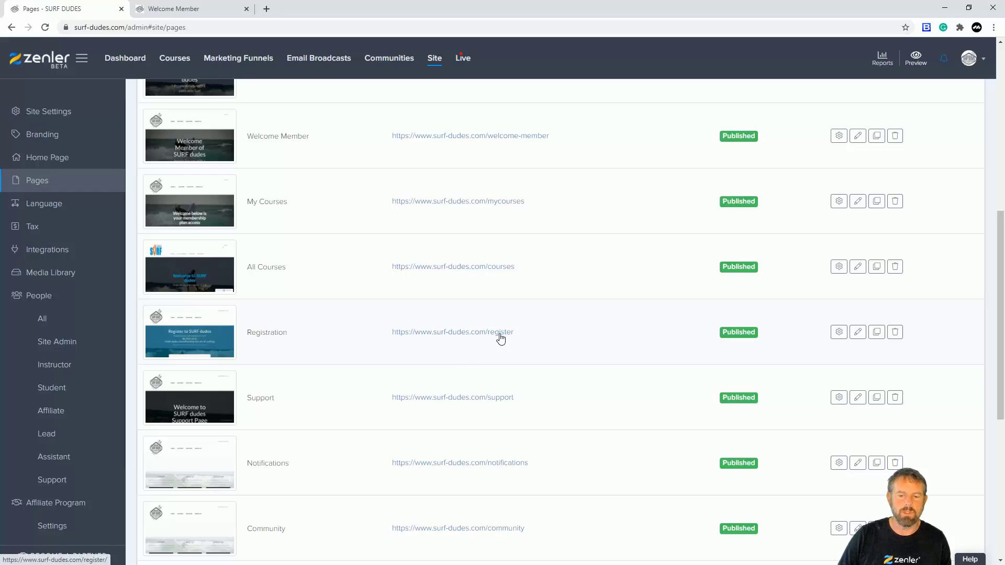
pyautogui.click(839, 332)
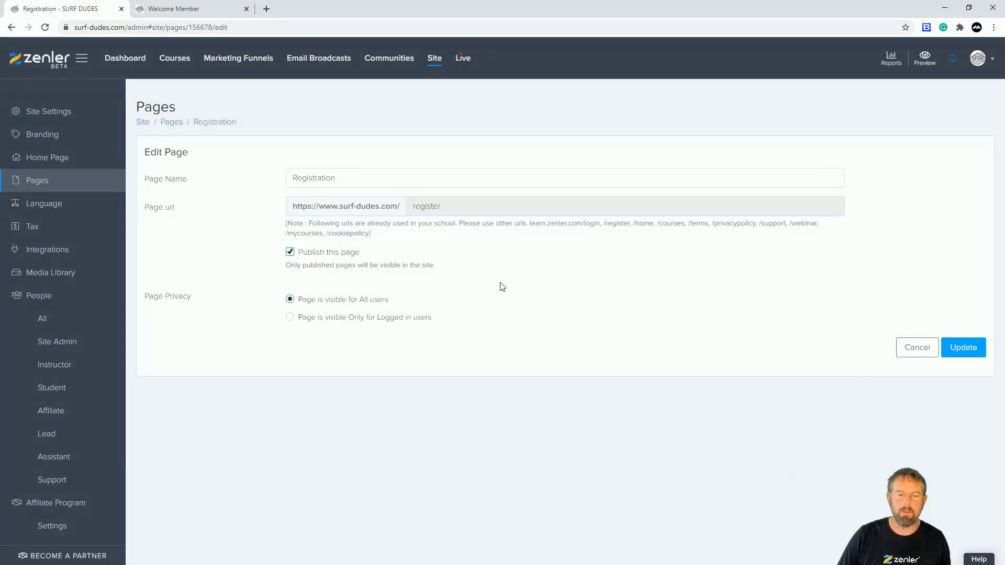
pyautogui.click(289, 252)
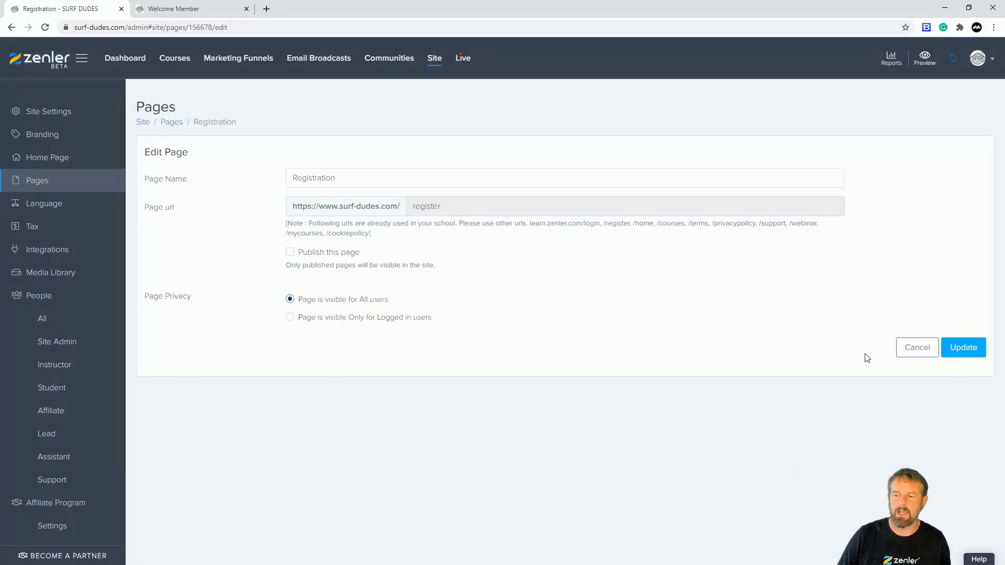
pyautogui.click(964, 347)
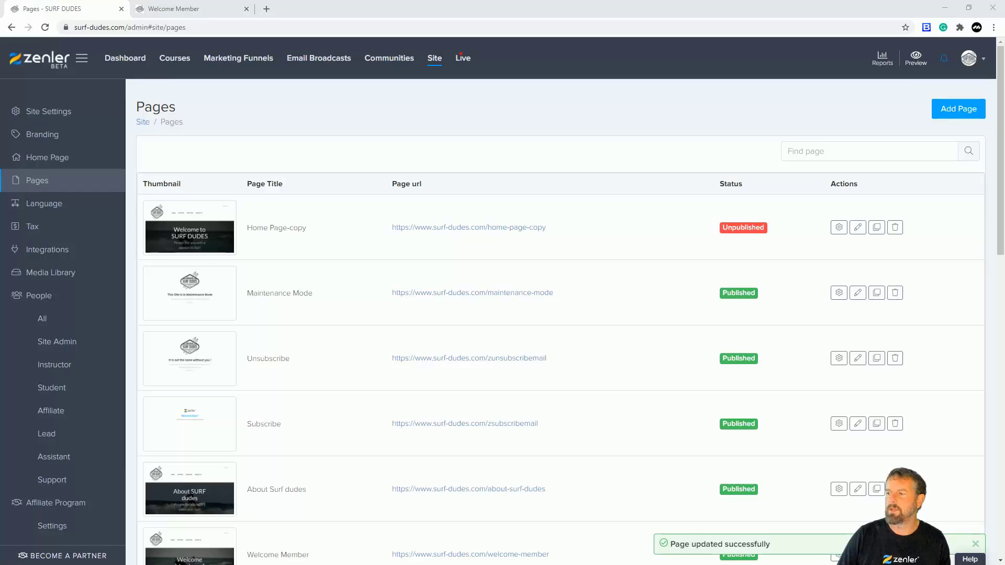
pyautogui.hotkey('alt', 'Tab')
# Step: As a visitor, confirm REGISTER now shows a 404, then go back and minimize the window
pyautogui.click(164, 99)
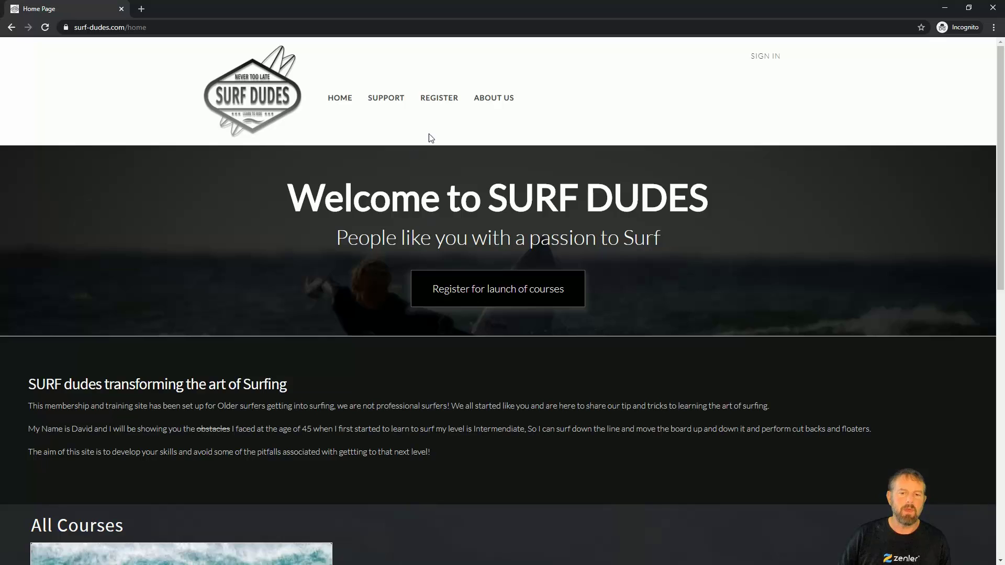
pyautogui.click(439, 101)
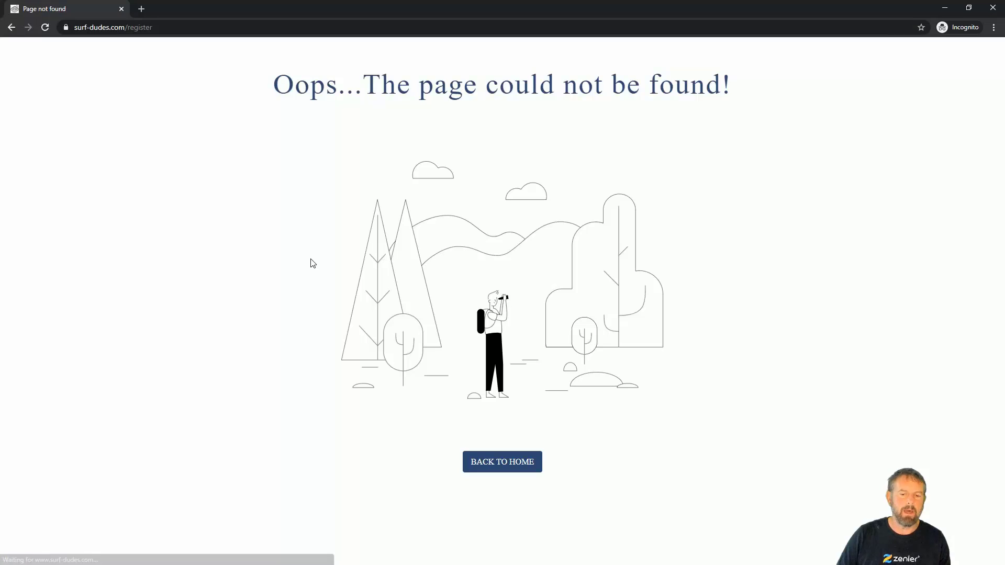
pyautogui.click(11, 27)
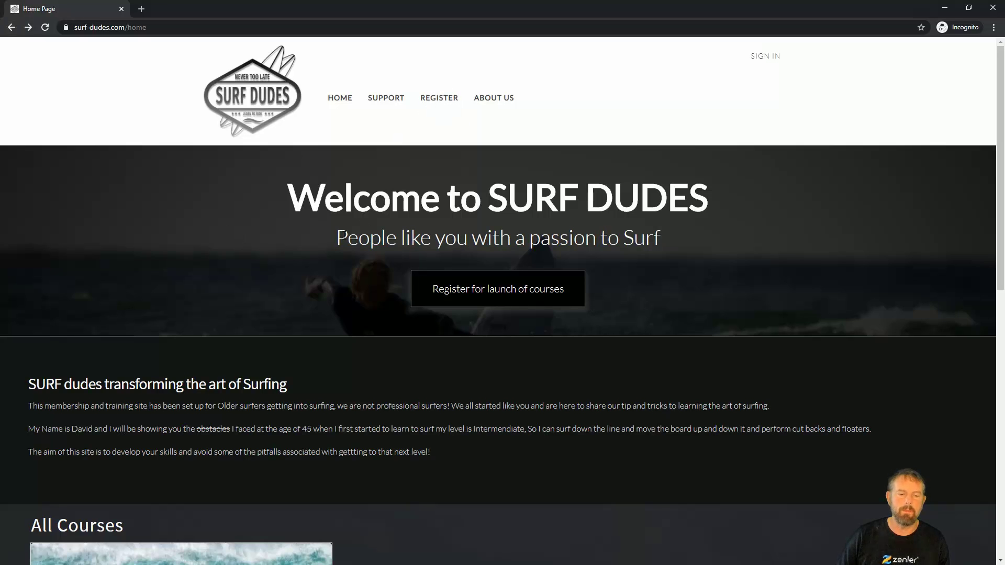
pyautogui.click(944, 8)
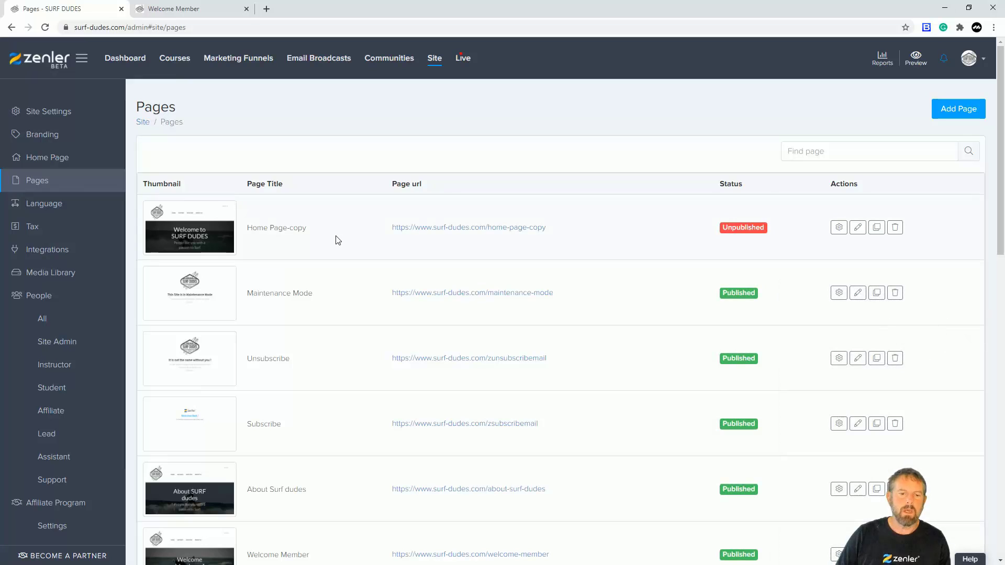
# Step: Open Home Page in the site editor from the Pages list, then return to the visitor window
pyautogui.scroll(-8, 589, 309)
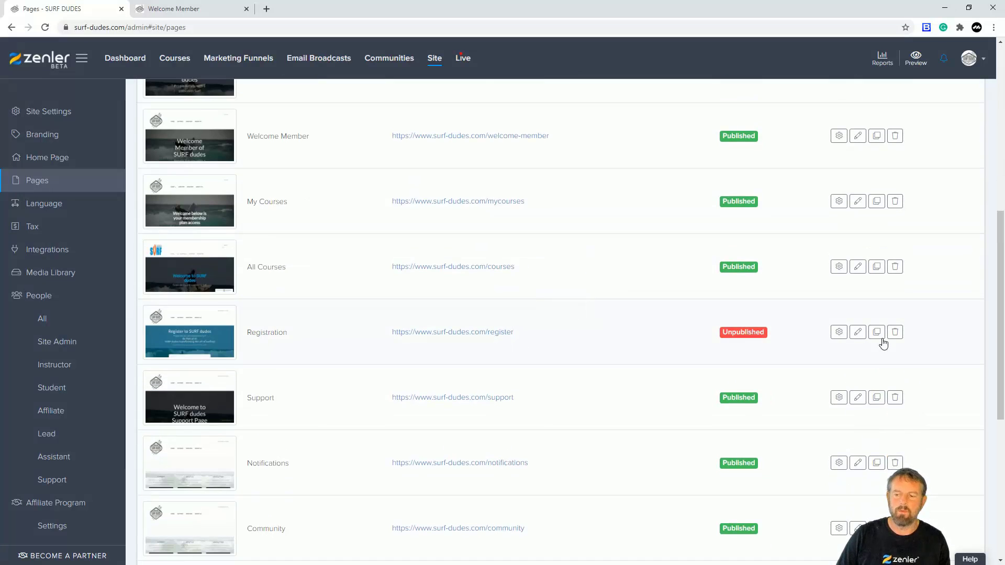
pyautogui.scroll(-7, 657, 353)
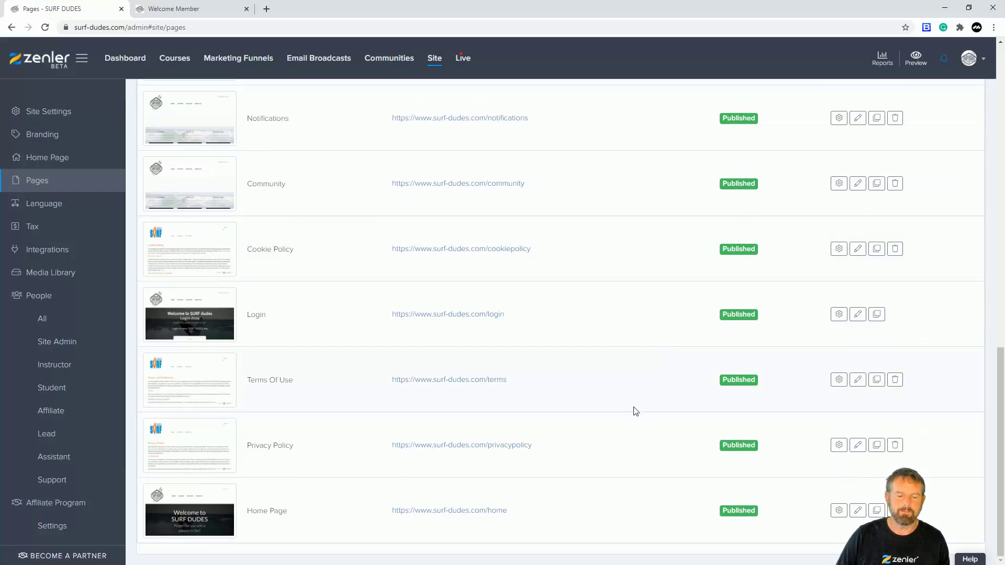
pyautogui.click(856, 513)
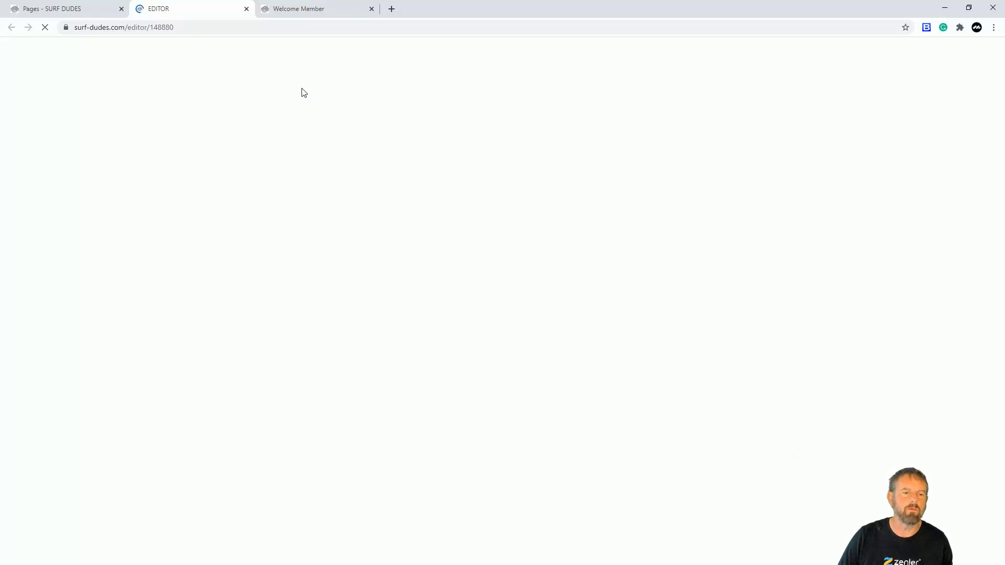
pyautogui.click(286, 8)
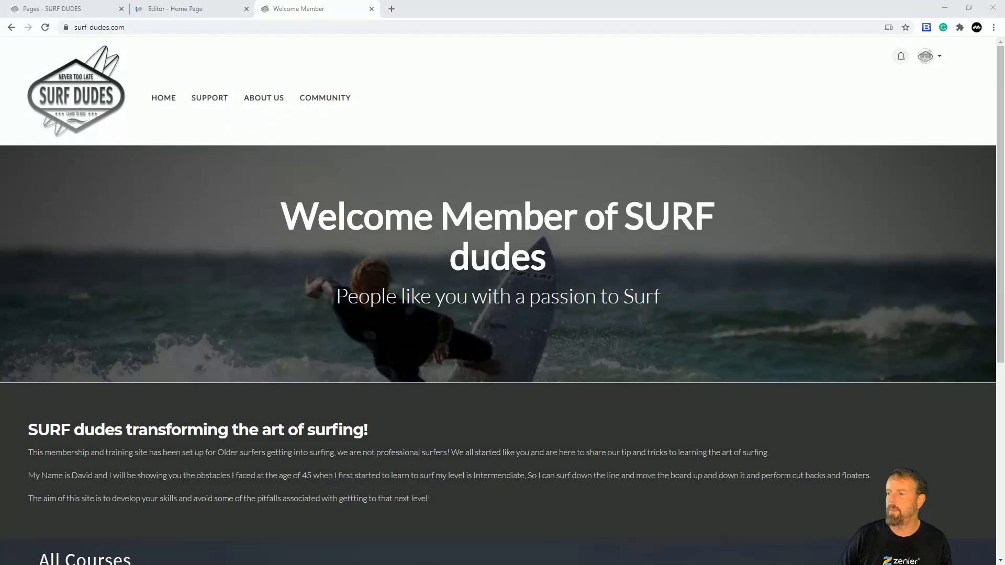
pyautogui.click(73, 28)
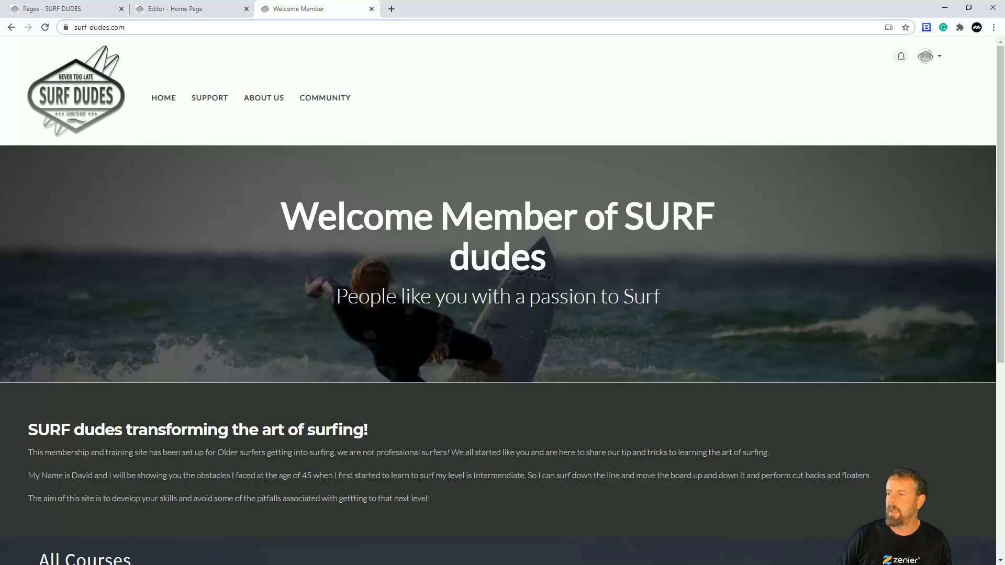
pyautogui.hotkey('alt', 'Tab')
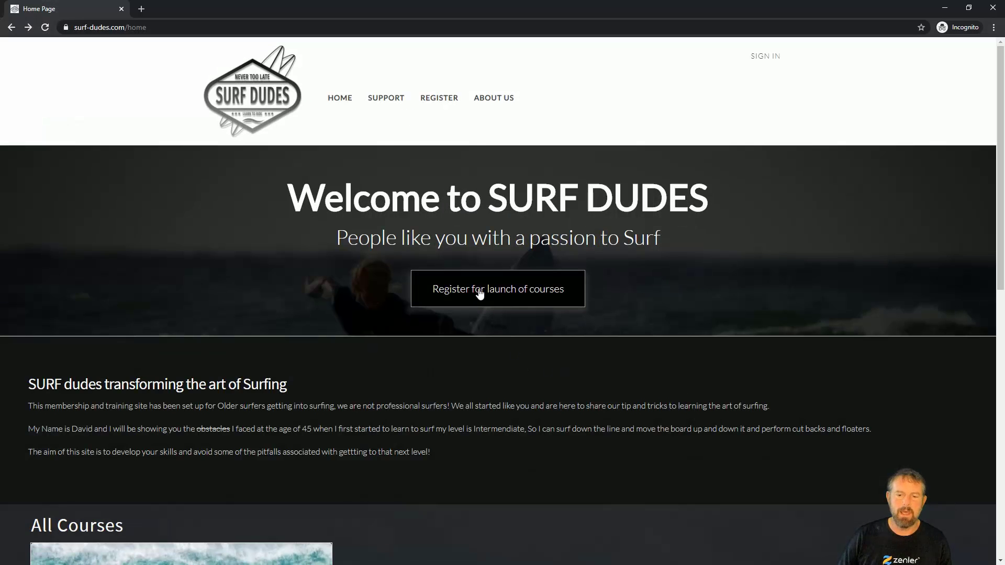
# Step: Confirm 'Register for launch of courses' hits a 404, go back, and minimize the visitor window
pyautogui.click(479, 294)
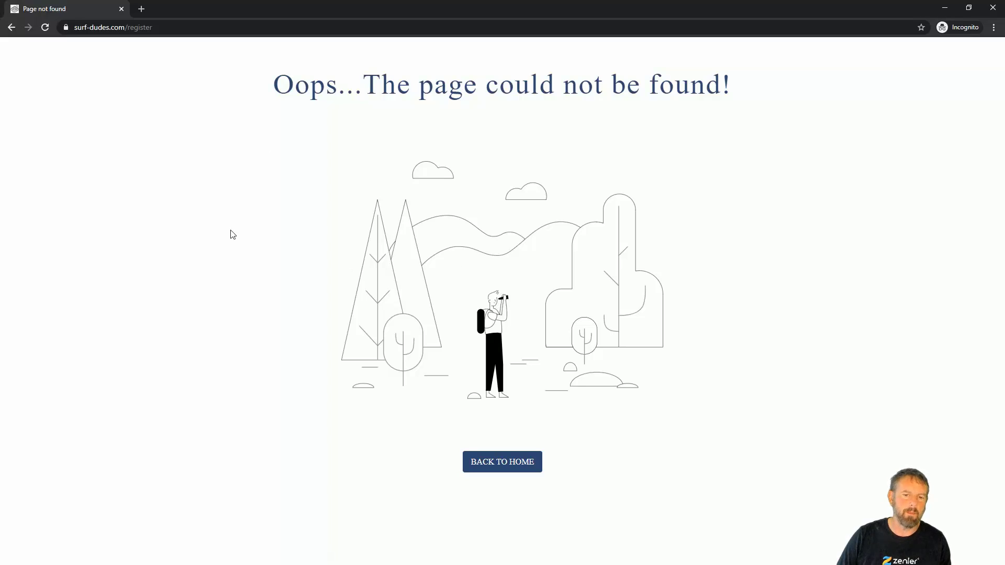
pyautogui.click(11, 28)
pyautogui.click(945, 9)
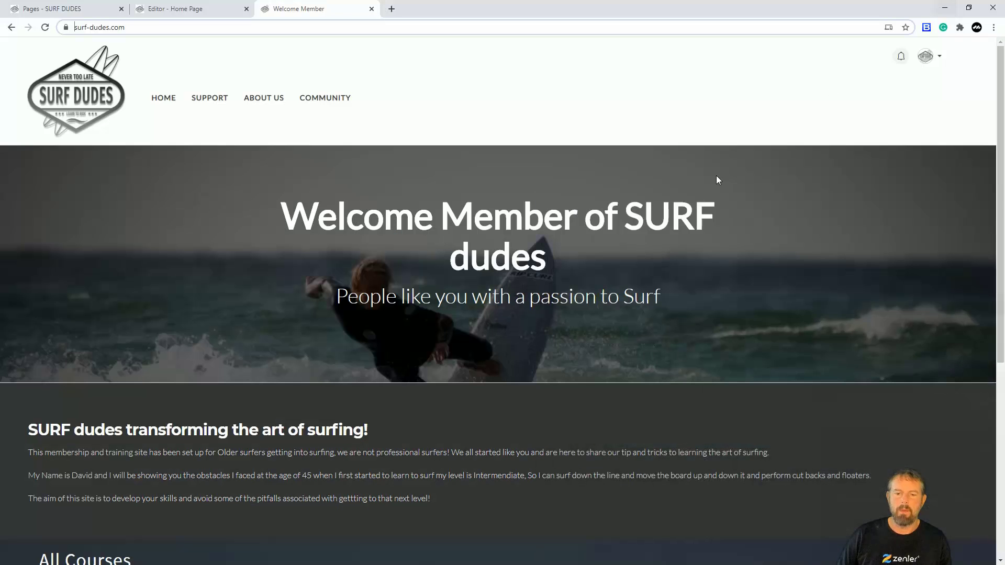
# Step: Delete REGISTER from the site header's Menu settings, confirm, and save the Home Page
pyautogui.click(162, 9)
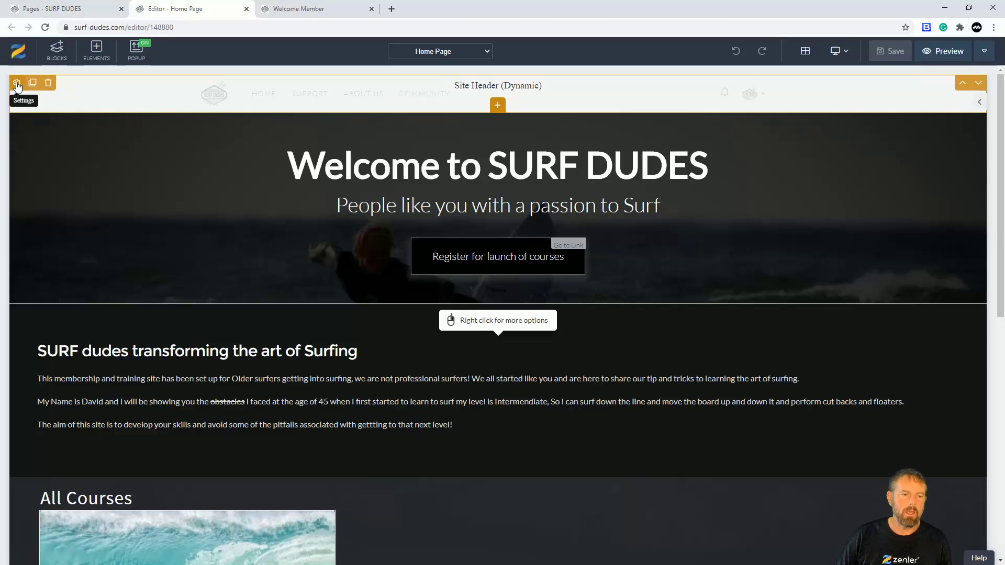
pyautogui.click(17, 82)
pyautogui.click(909, 102)
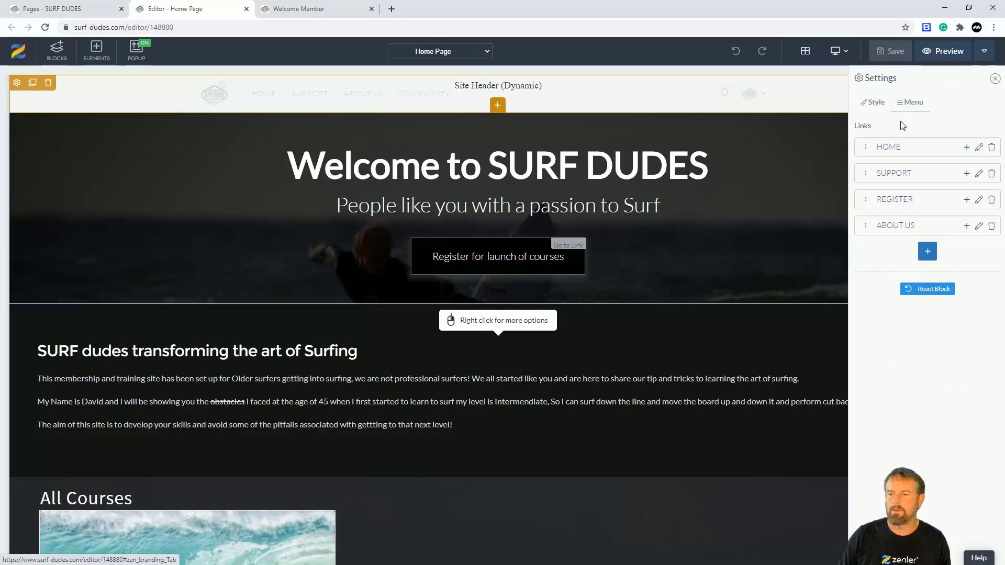
pyautogui.click(991, 199)
pyautogui.click(515, 183)
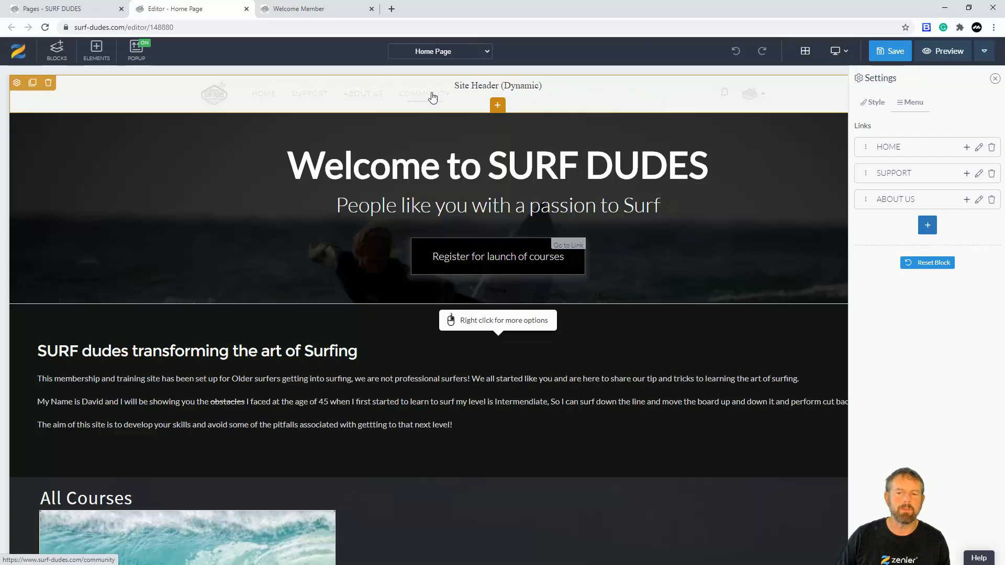
pyautogui.click(887, 59)
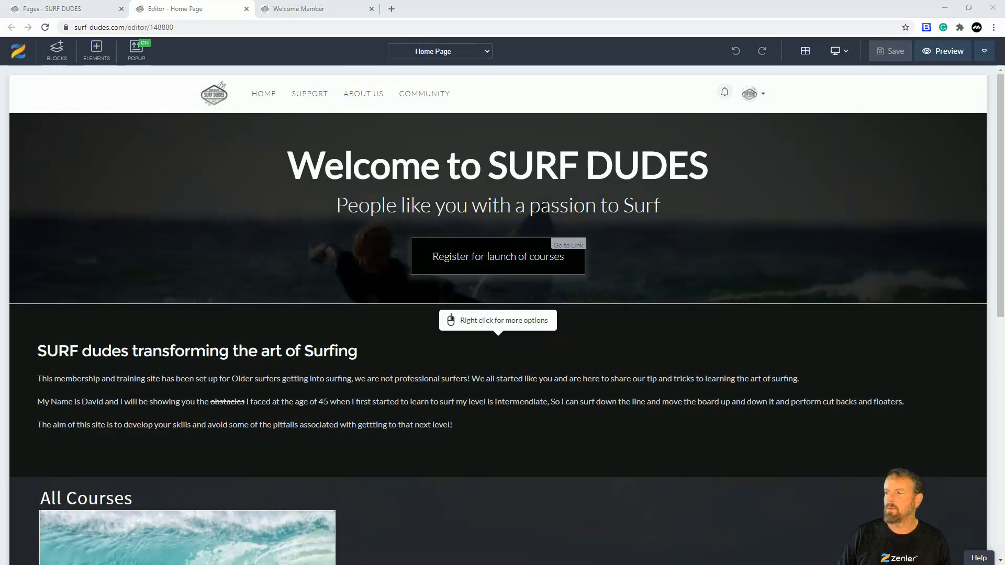
# Step: Reload the visitor's home page to confirm the menu no longer lists Register
pyautogui.hotkey('alt', 'Tab')
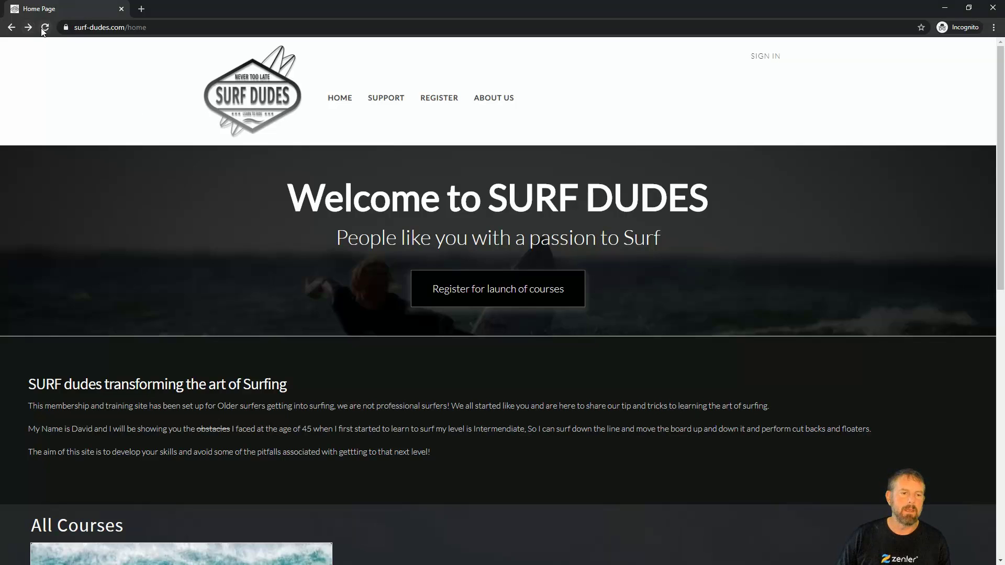
pyautogui.click(45, 27)
pyautogui.scroll(-4, 271, 289)
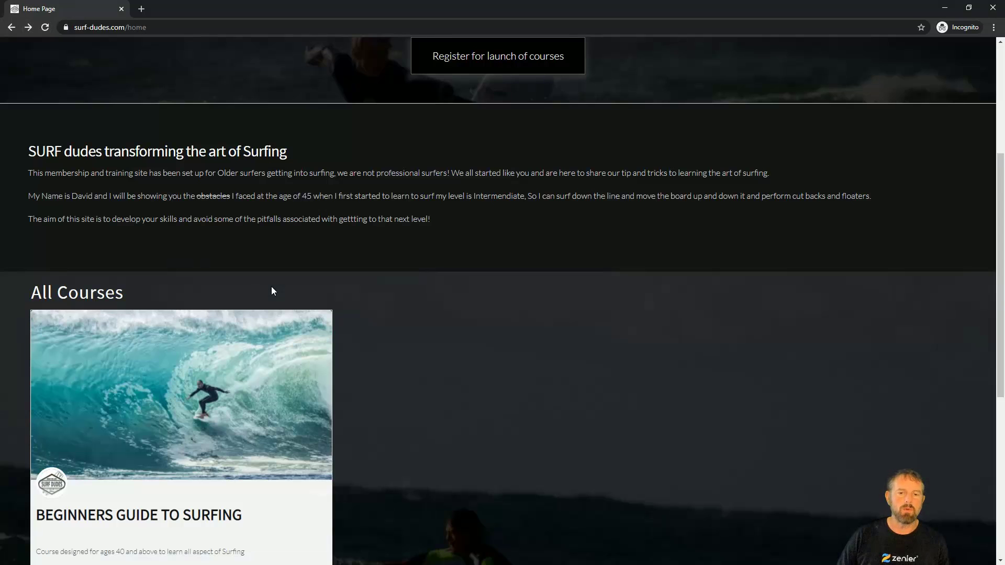
pyautogui.scroll(4, 576, 285)
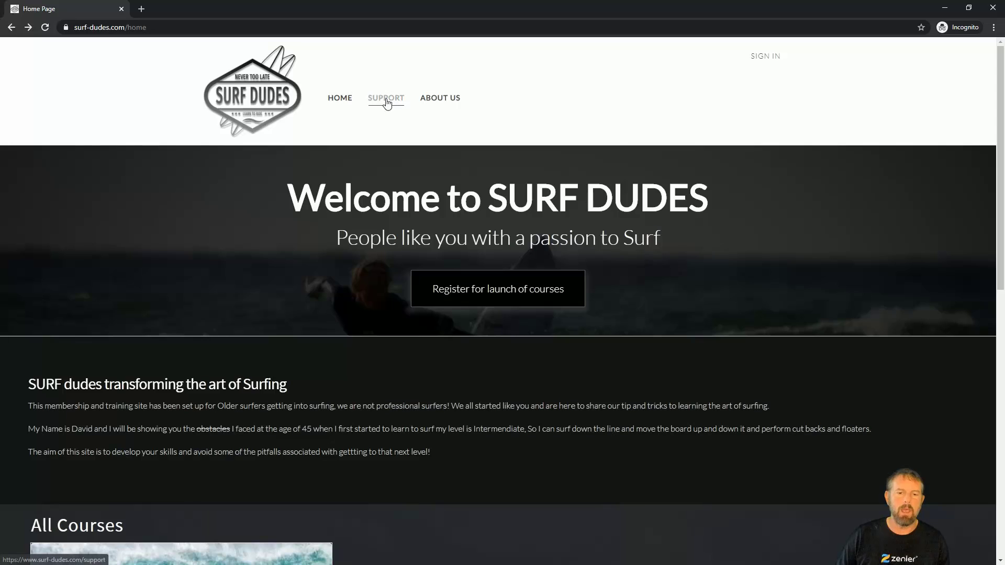
# Step: Open SIGN IN, confirm the Sign Up link gives a 404, and return to the login page
pyautogui.click(762, 58)
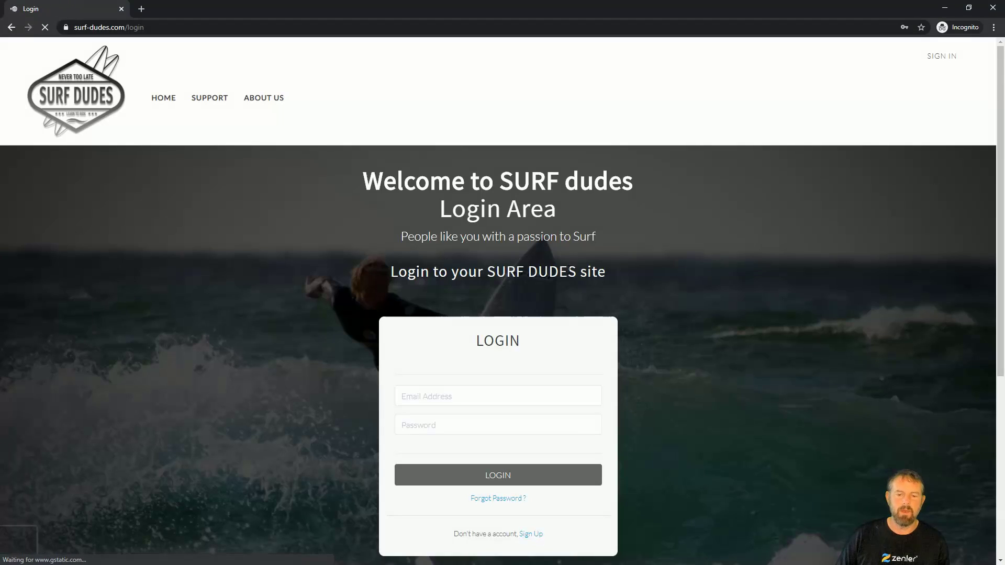
pyautogui.scroll(-3, 675, 303)
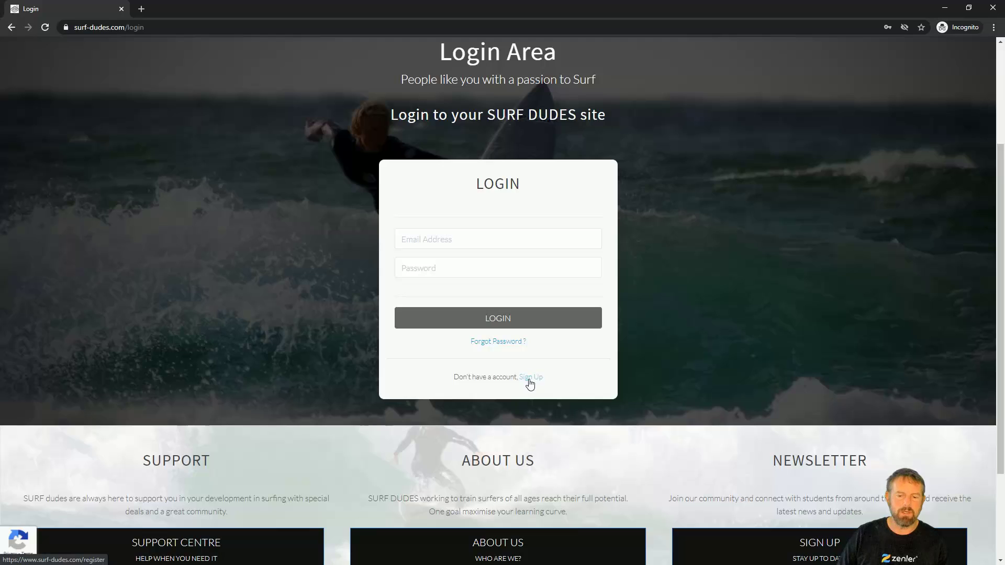
pyautogui.click(530, 383)
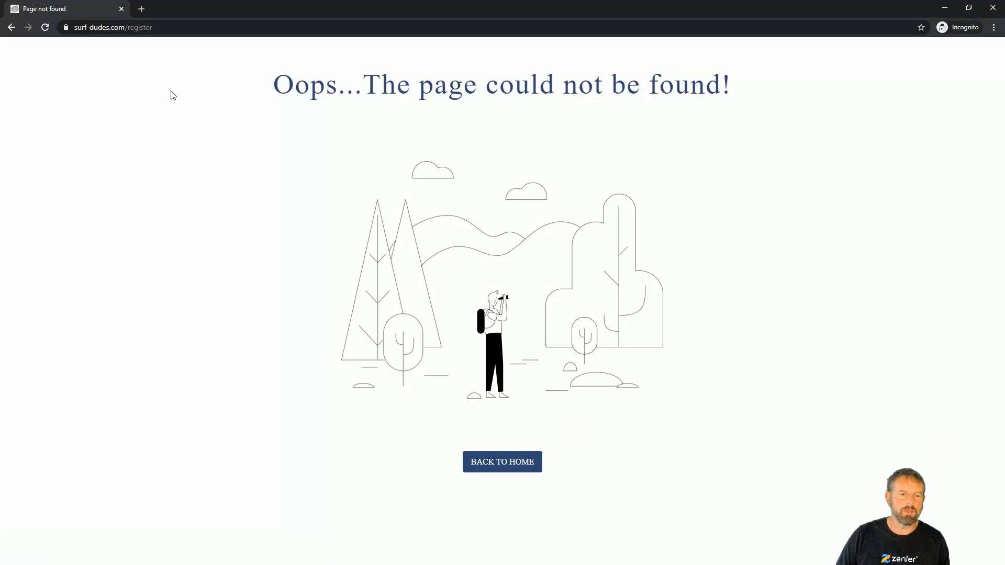
pyautogui.click(11, 27)
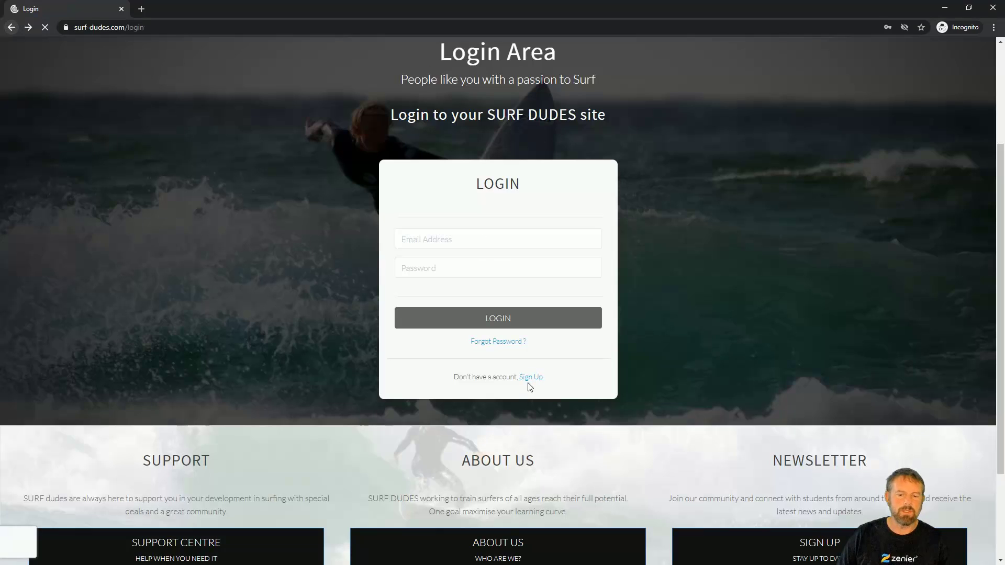
pyautogui.moveTo(454, 376); pyautogui.dragTo(552, 383)
pyautogui.scroll(-1, 811, 272)
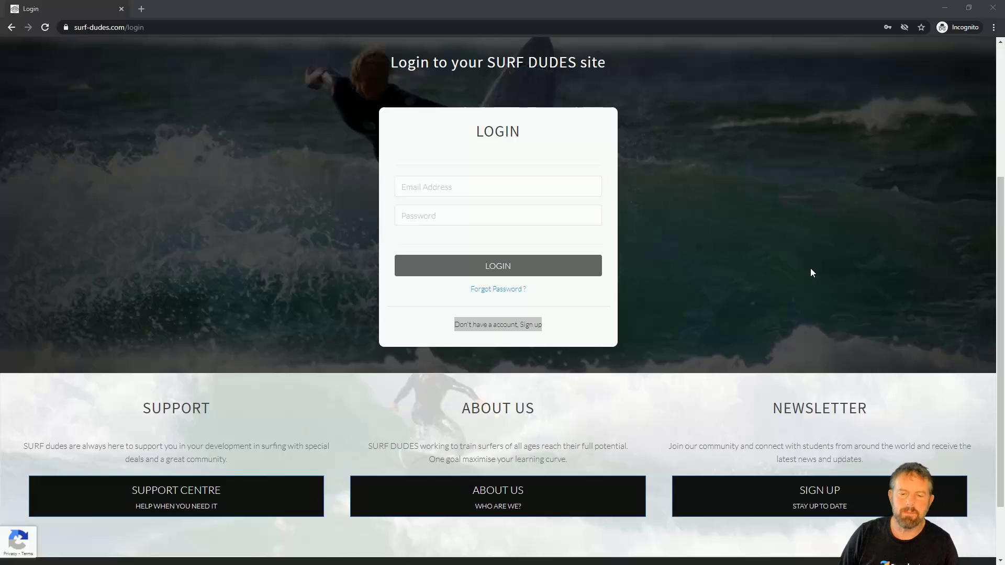
pyautogui.click(633, 321)
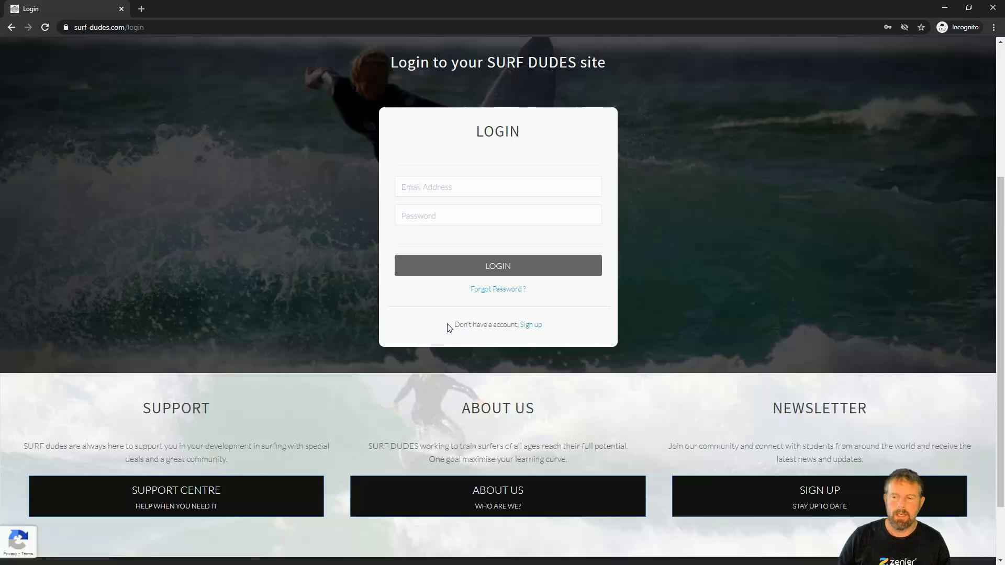
# Step: Inspect the login page and pick the 'Don't have a account, Sign up' row's element
pyautogui.rightClick(667, 219)
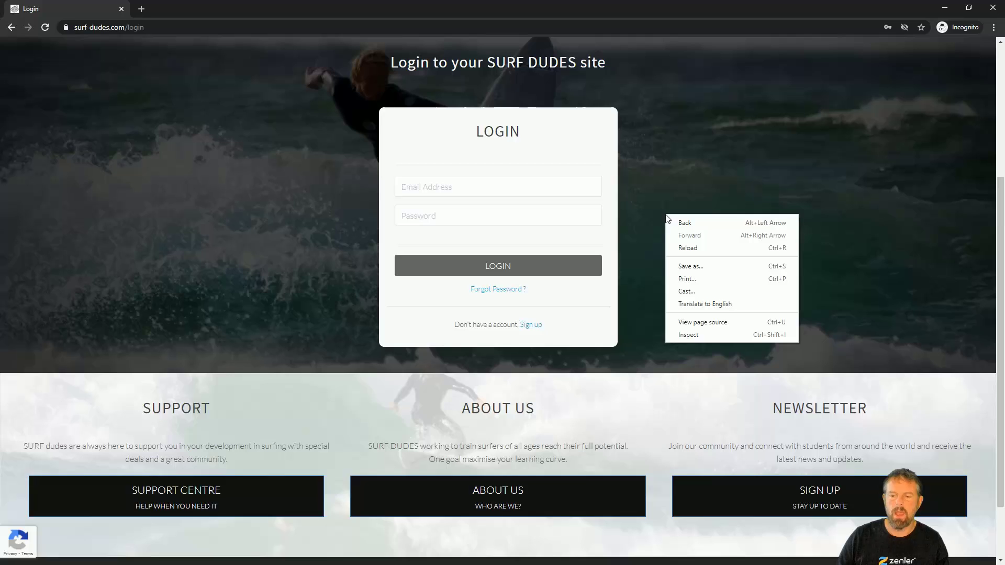
pyautogui.click(687, 335)
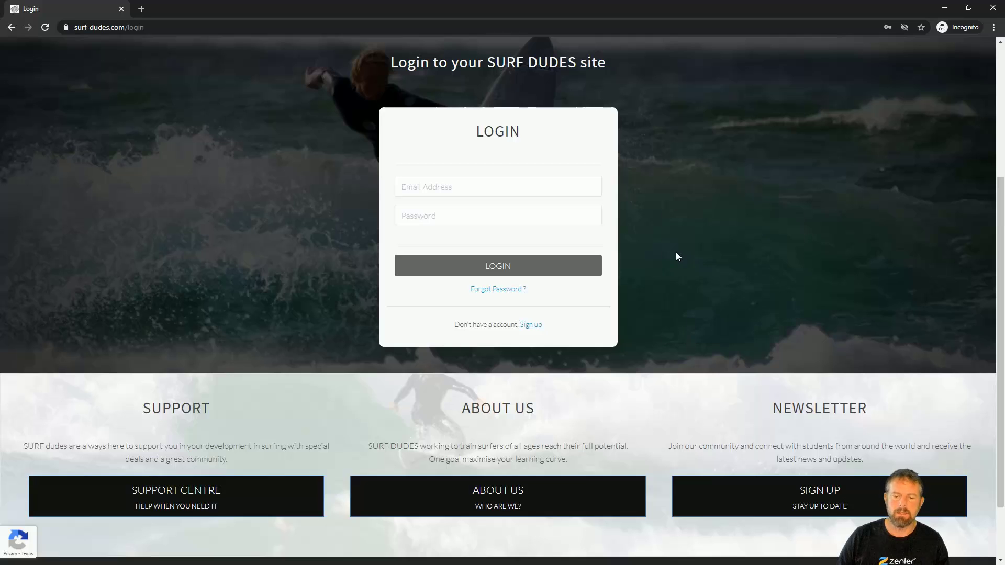
pyautogui.click(770, 46)
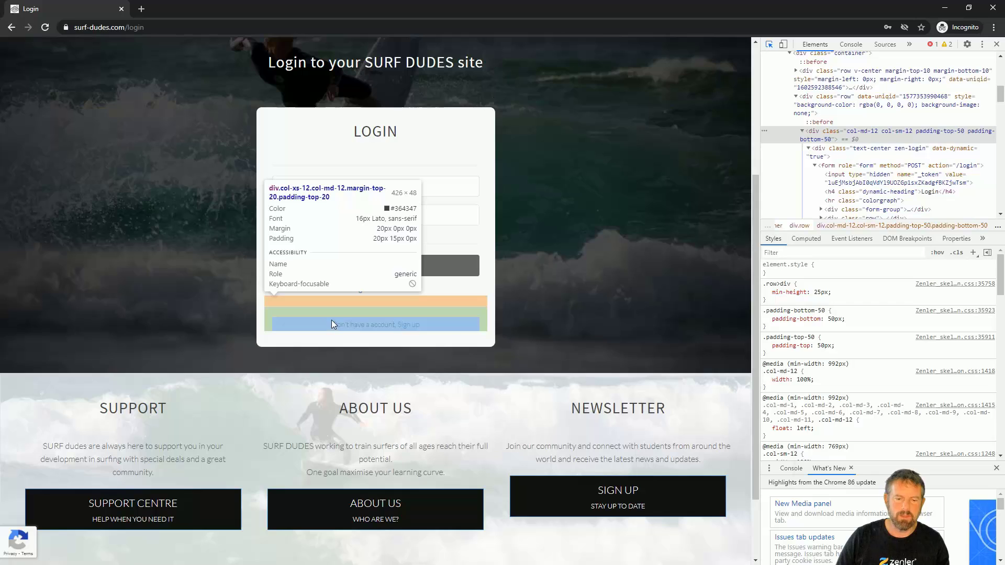
pyautogui.click(324, 323)
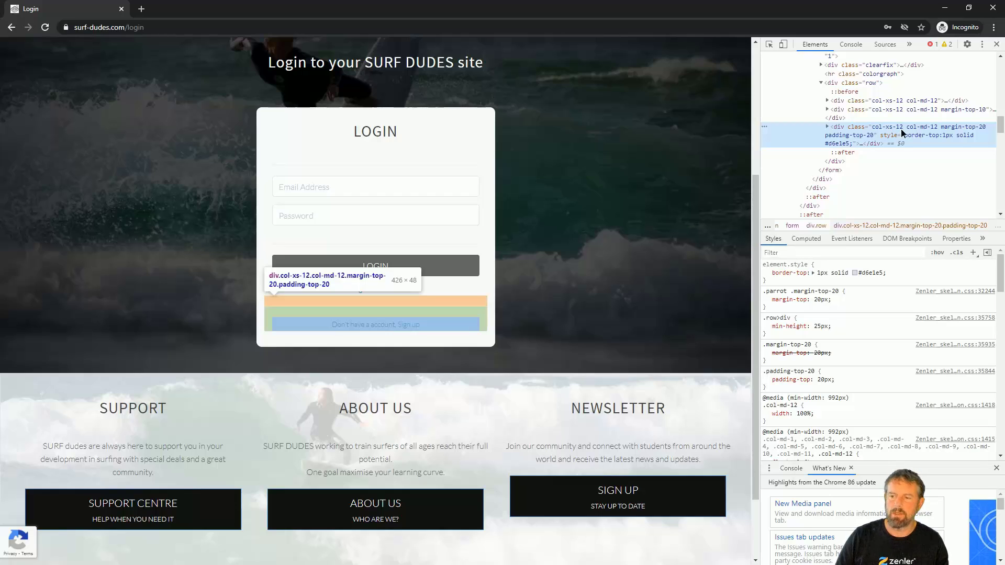
# Step: Create a new style rule for the Sign up row's div classes and begin a 'visibility' property
pyautogui.doubleClick(901, 133)
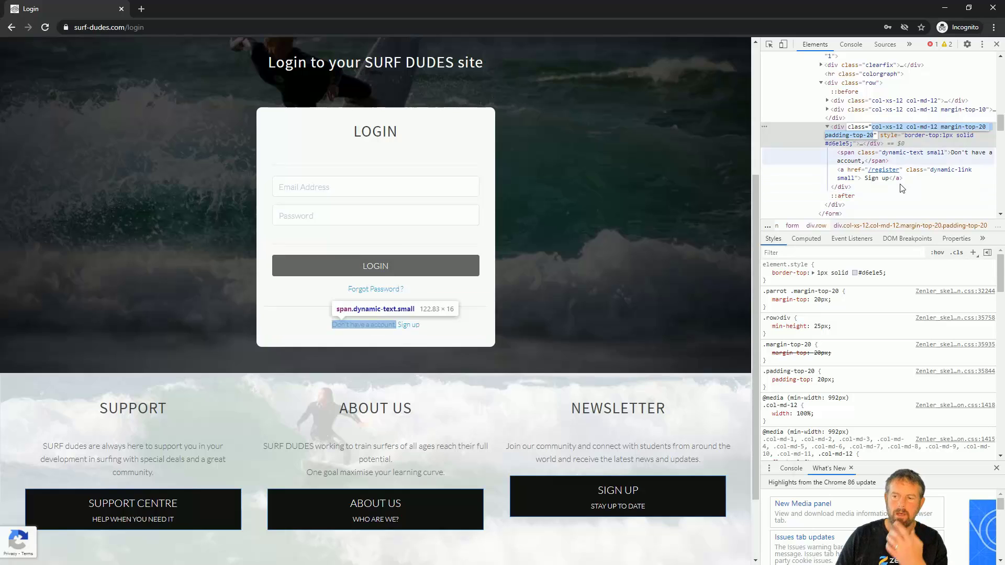
pyautogui.click(973, 255)
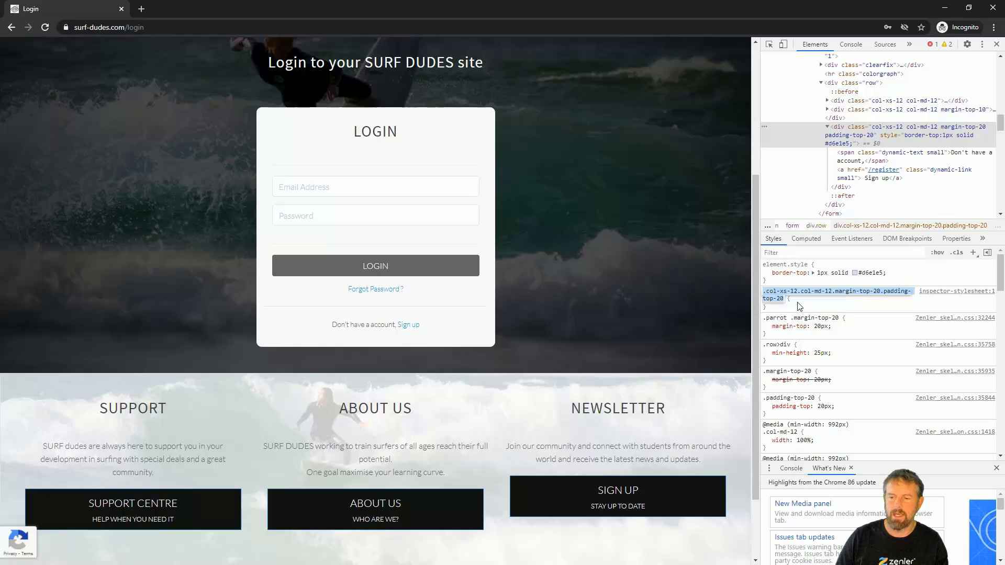
pyautogui.press('Return')
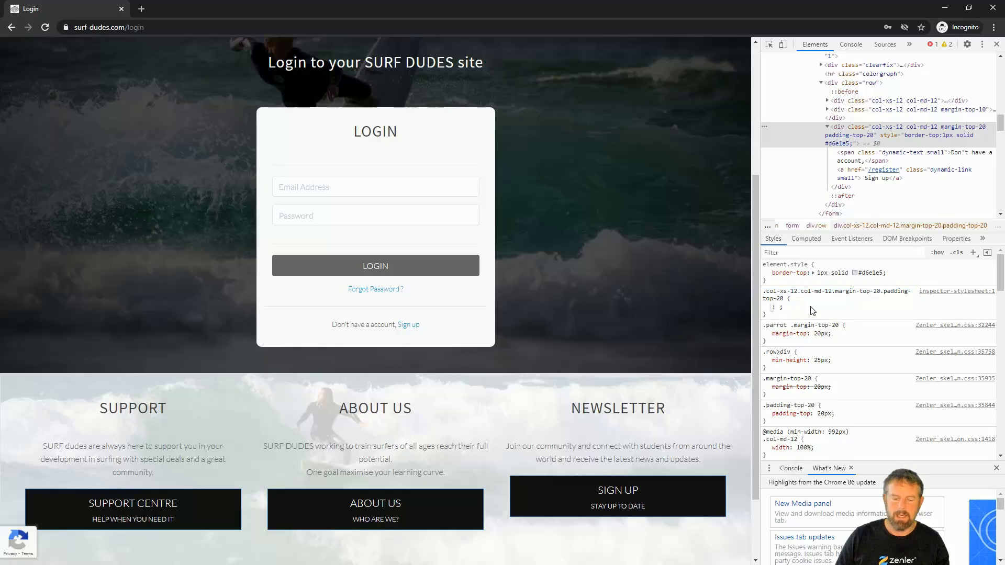
pyautogui.write('vis')
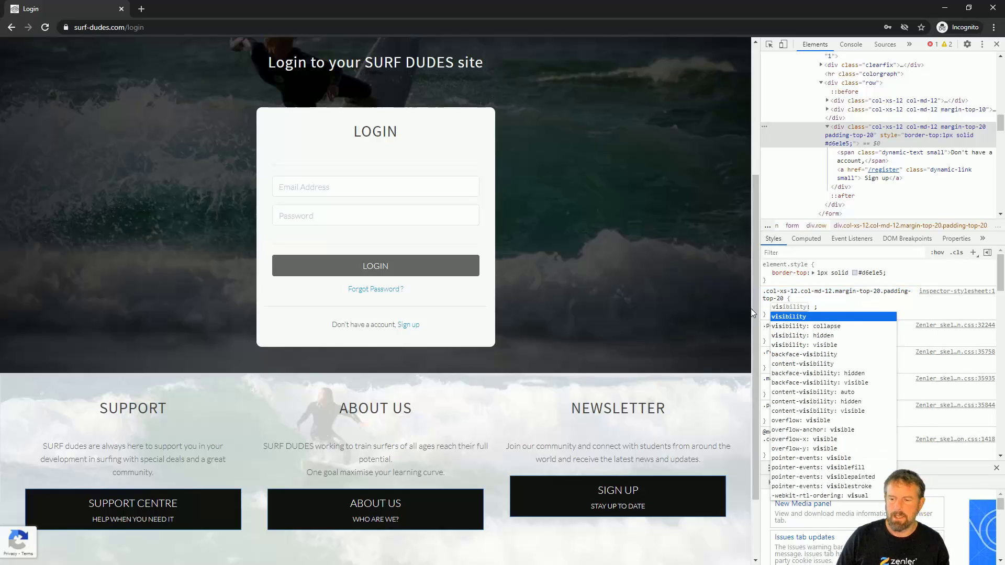
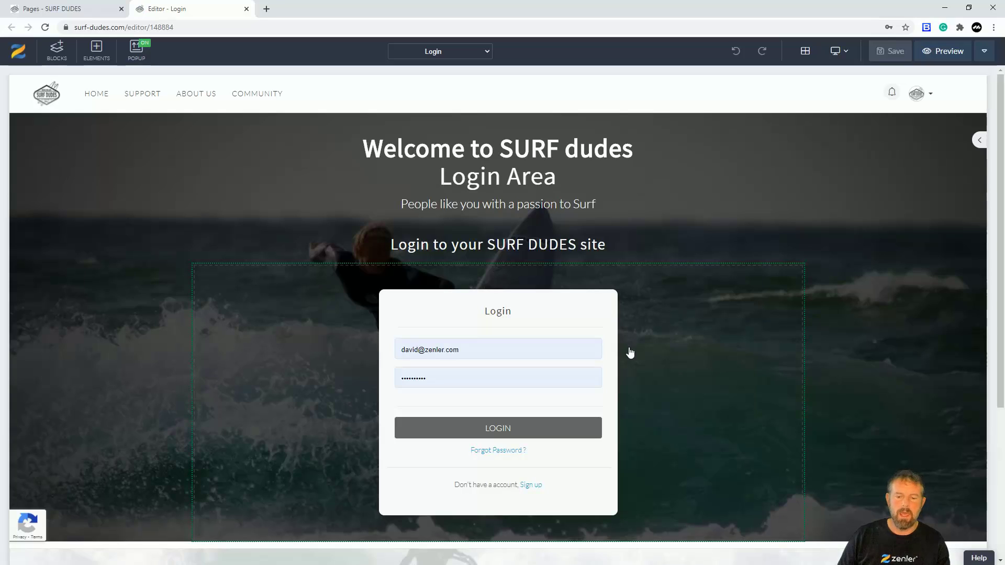
# Step: Add a 'visibility: hidden' rule for .col-xs-12.col-md-12.margin-top-20.padding-top-20 to Page CSS and update
pyautogui.click(984, 51)
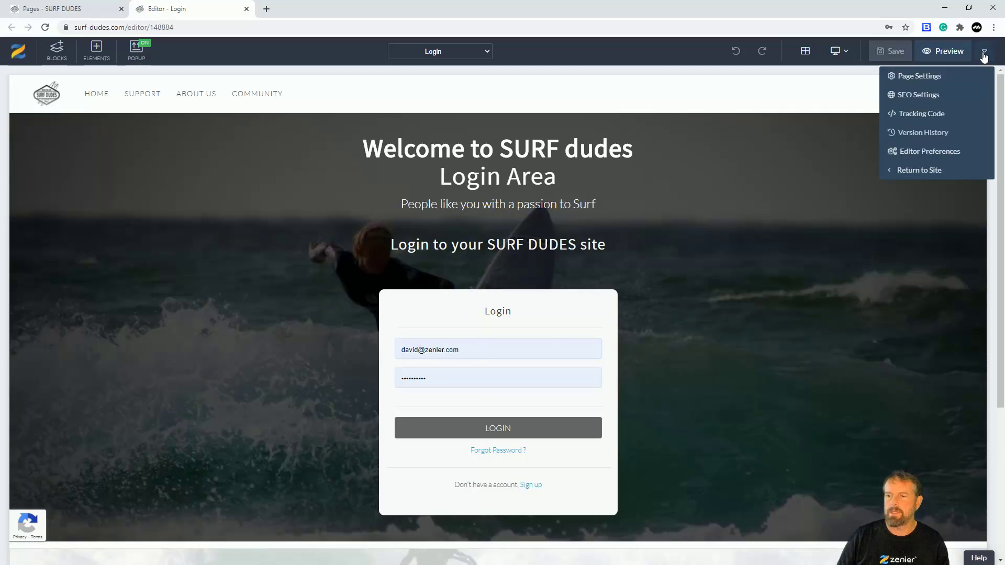
pyautogui.click(919, 77)
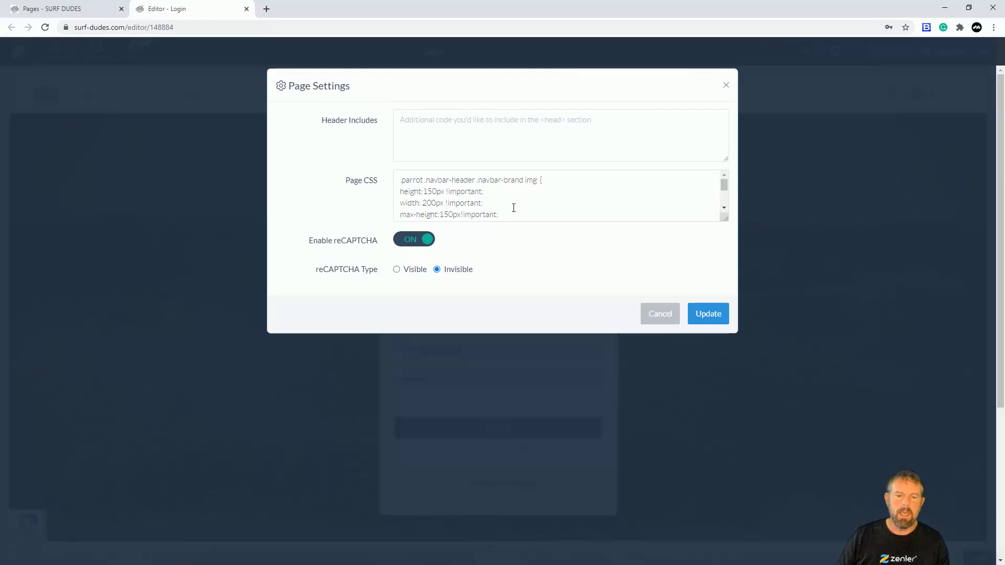
pyautogui.moveTo(724, 193); pyautogui.dragTo(721, 206)
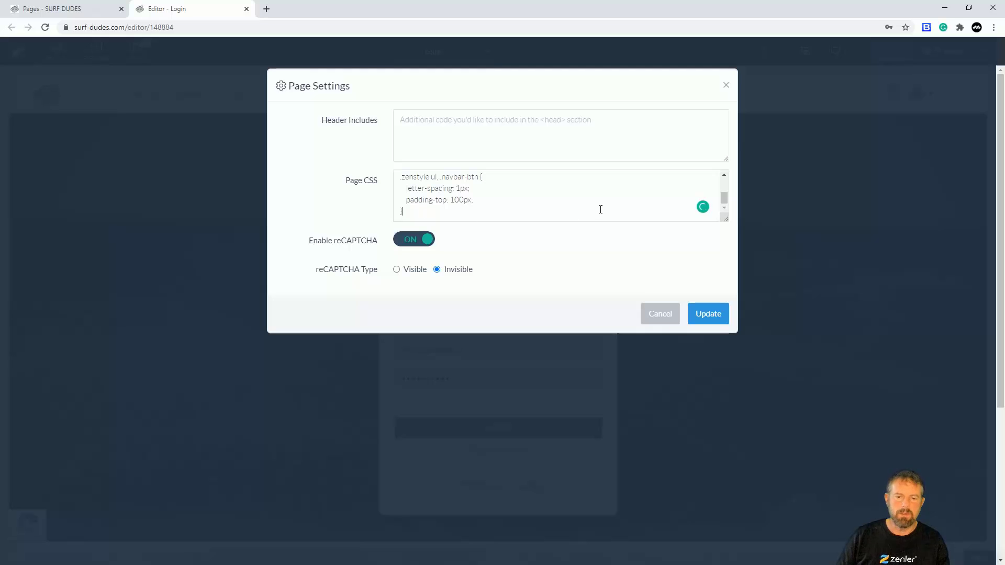
pyautogui.press('Return')
pyautogui.write('.col-xs-12.col-md-12.margin-top-20.padding-top-20 {   visibility: hidden; }')
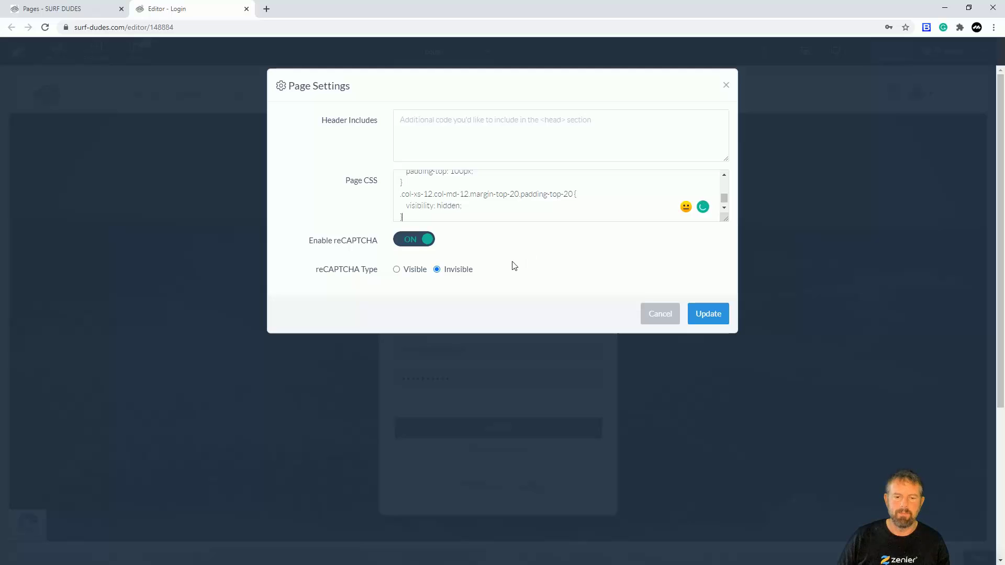
pyautogui.click(701, 316)
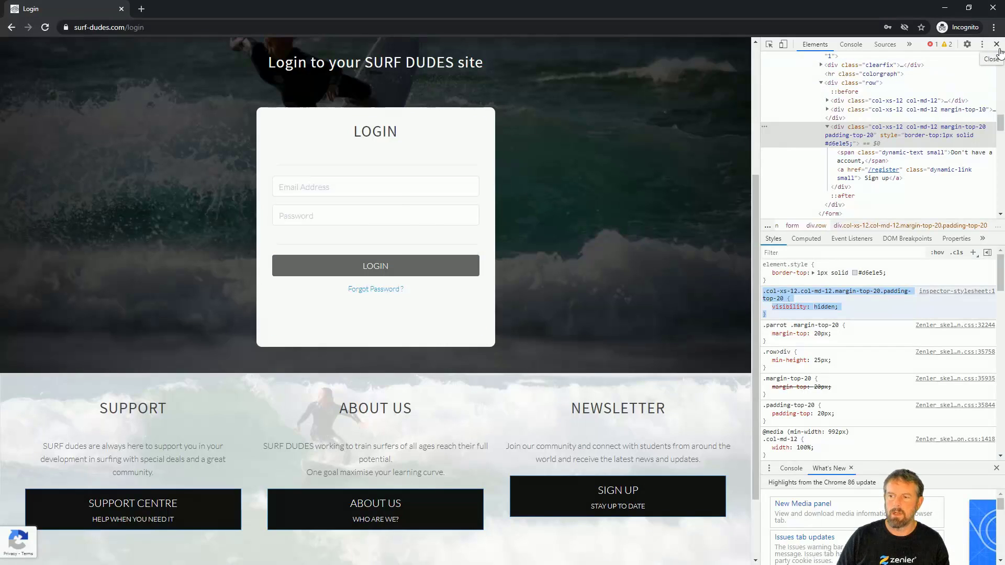
# Step: Close DevTools, reload the live login page twice, and go back to the home page
pyautogui.click(996, 44)
pyautogui.click(45, 30)
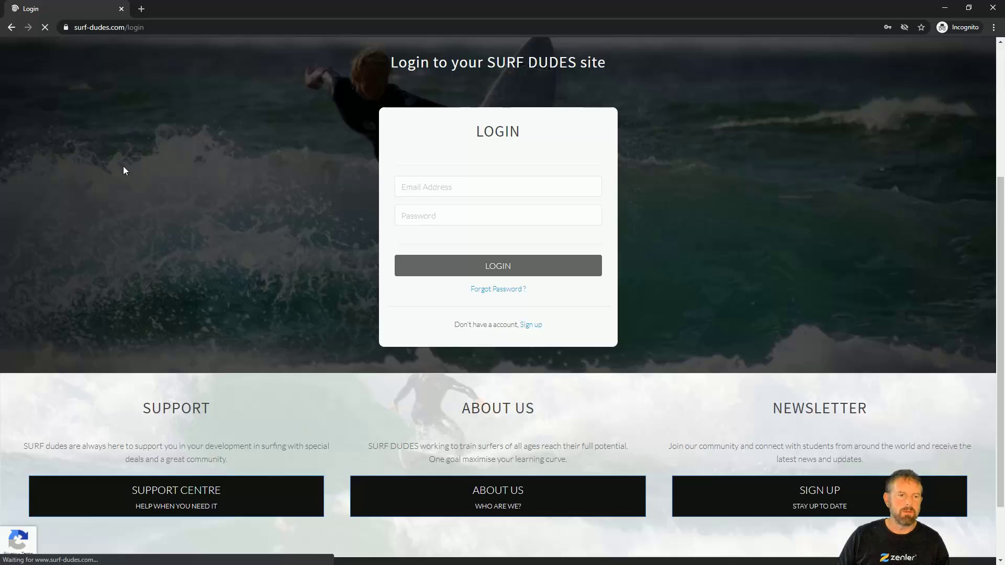
pyautogui.click(45, 27)
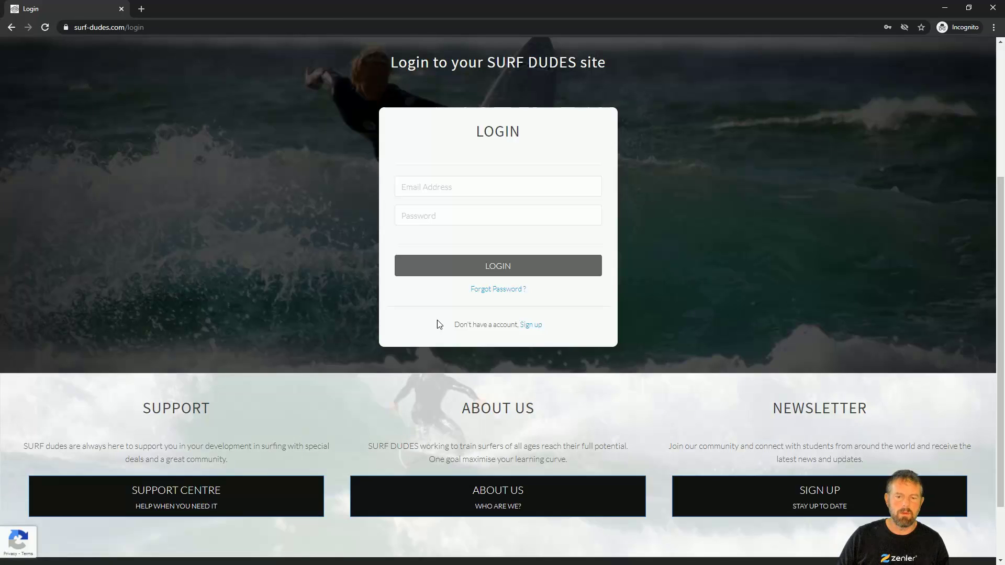
pyautogui.click(11, 28)
# Step: Open the sign-in page and inspect the still-visible sign-up line's div in Elements
pyautogui.scroll(-1, 444, 283)
pyautogui.scroll(1, 444, 282)
pyautogui.click(767, 56)
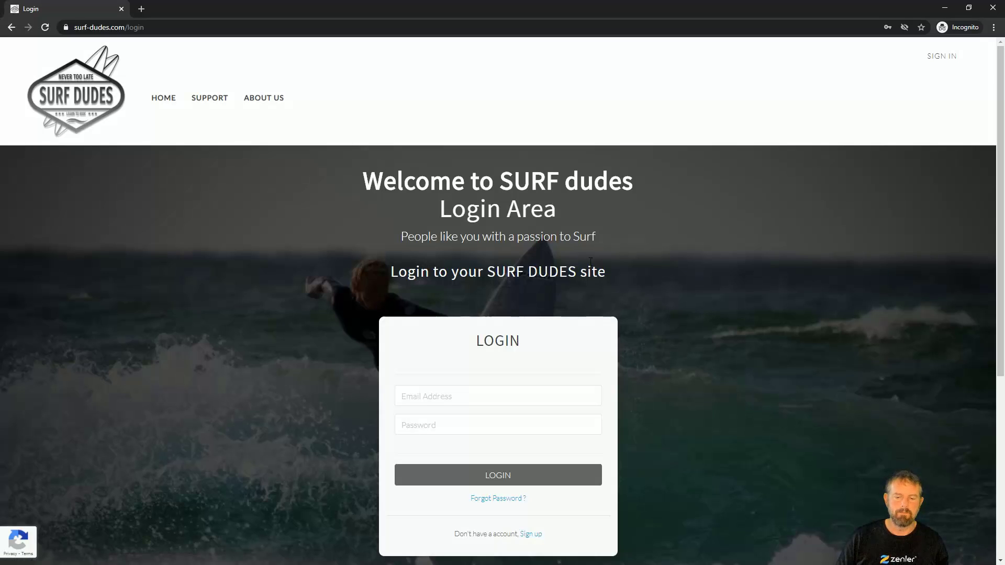
pyautogui.scroll(-2, 623, 268)
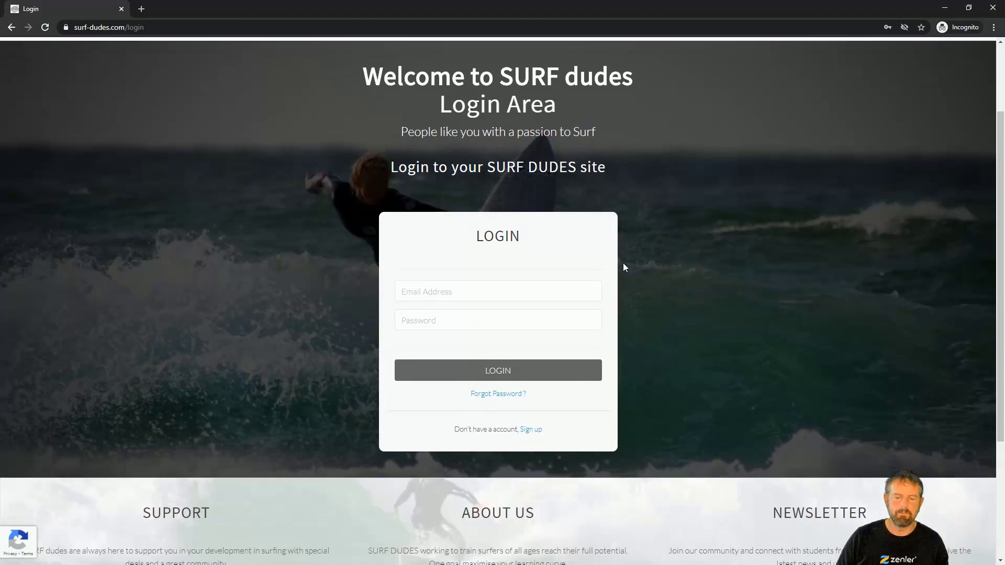
pyautogui.rightClick(447, 432)
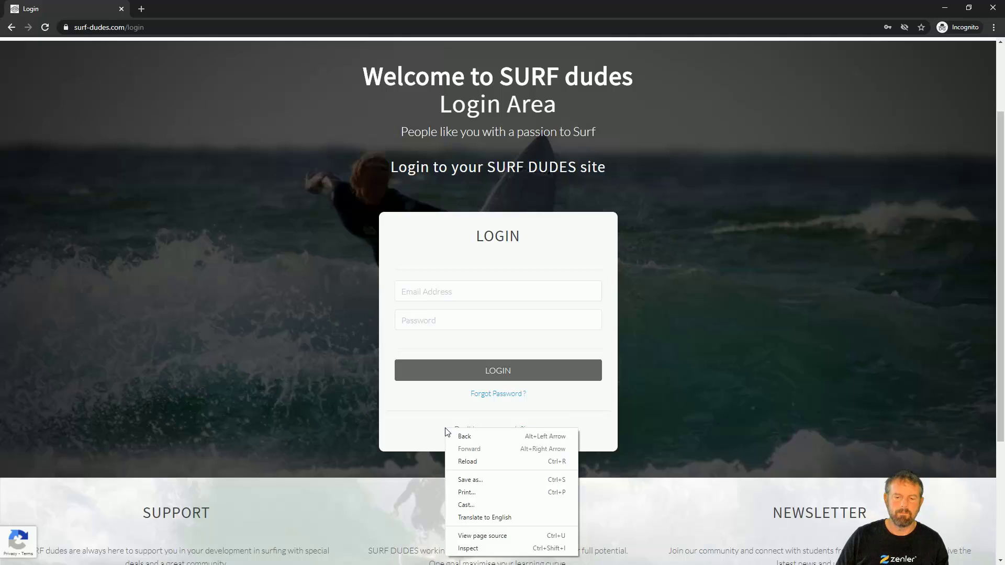
pyautogui.click(482, 553)
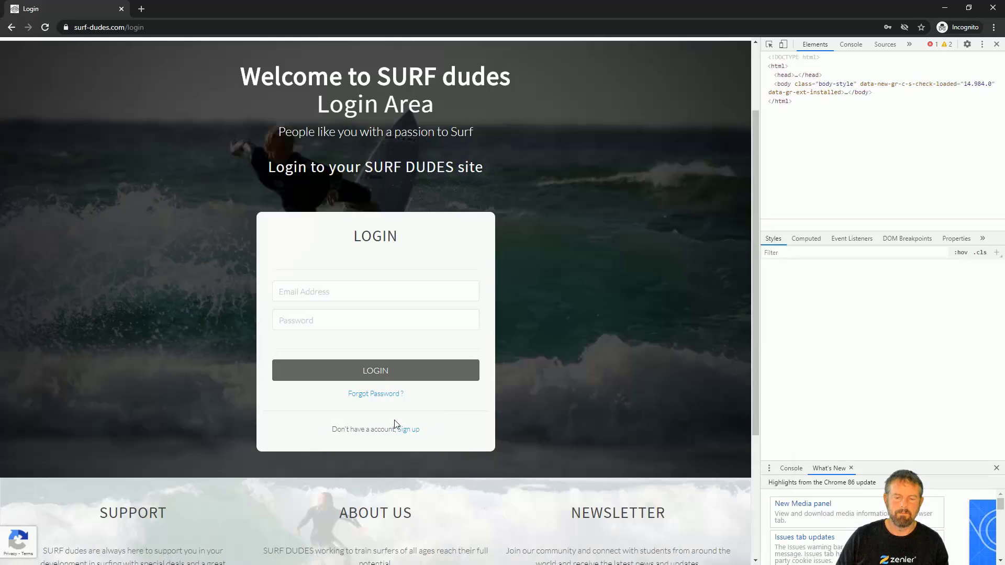
pyautogui.click(323, 430)
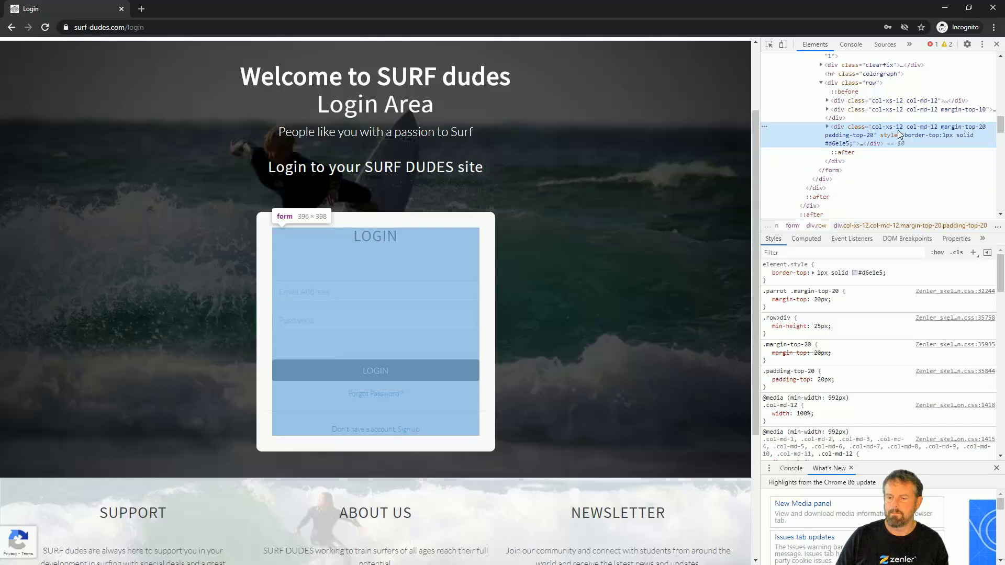
pyautogui.scroll(-4, 866, 310)
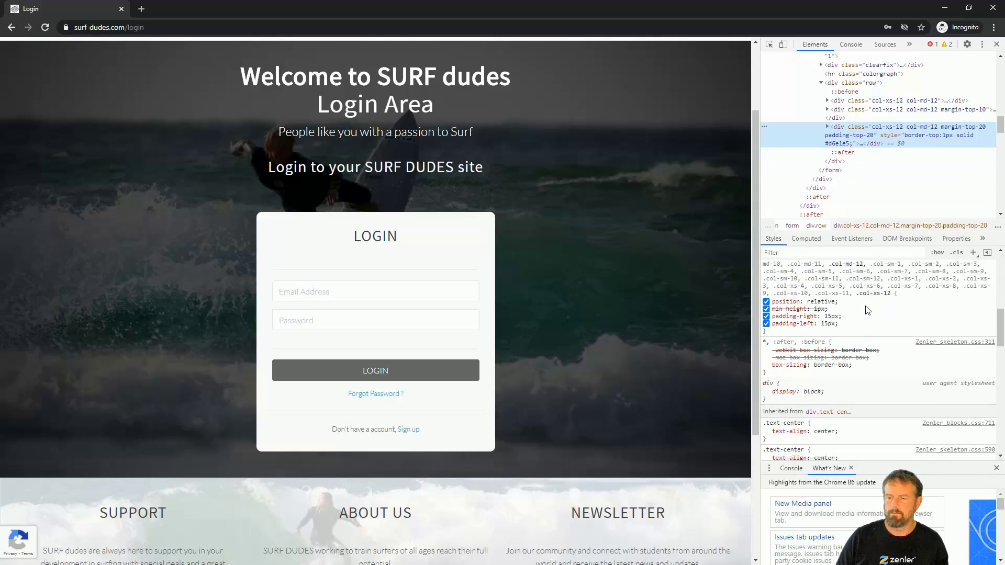
pyautogui.scroll(-3, 866, 310)
pyautogui.scroll(4, 866, 310)
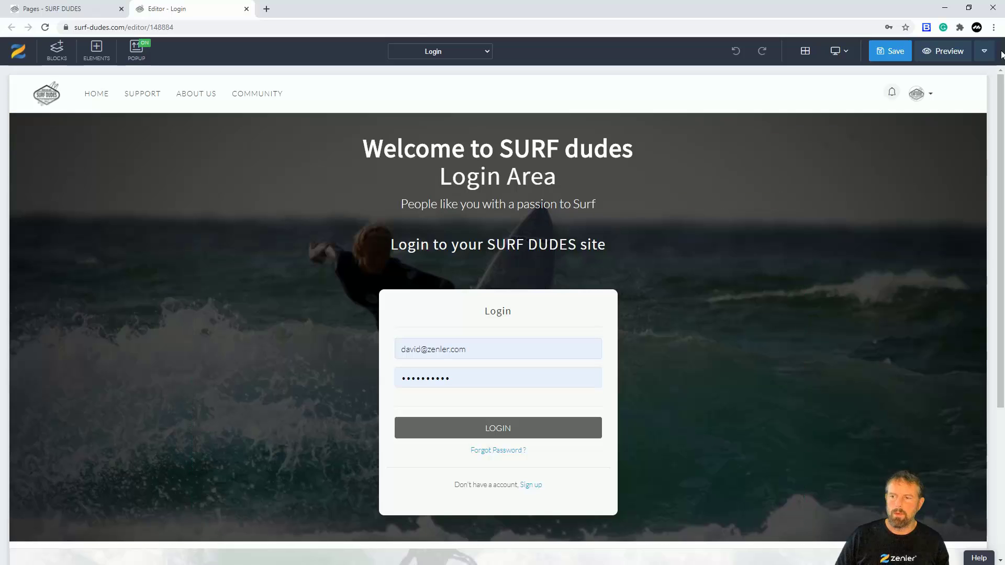
# Step: Append '!important' to the sign-up row's visibility: hidden rule in Page CSS, update, and save
pyautogui.click(984, 51)
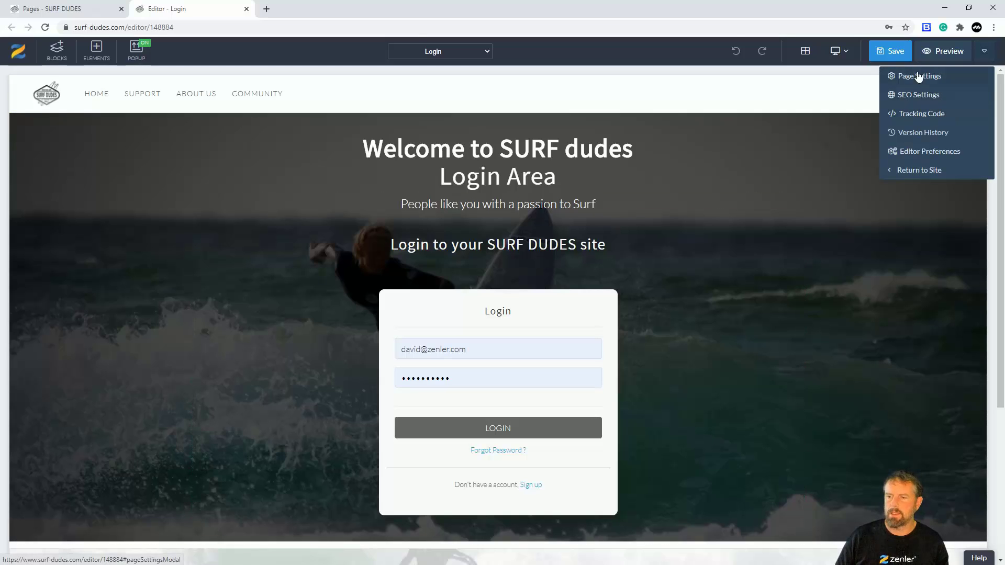
pyautogui.click(917, 76)
pyautogui.scroll(-1, 529, 200)
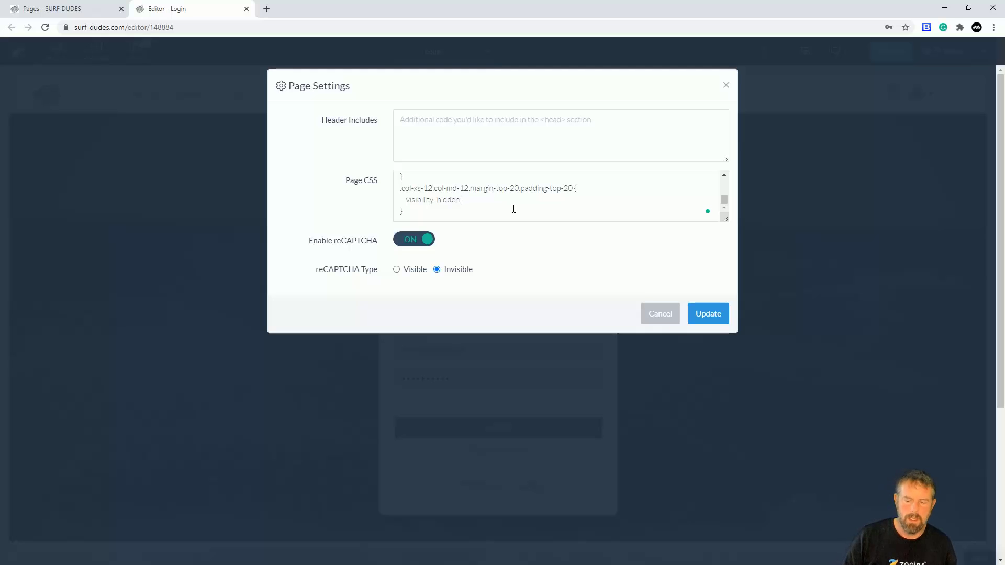
pyautogui.click(514, 209)
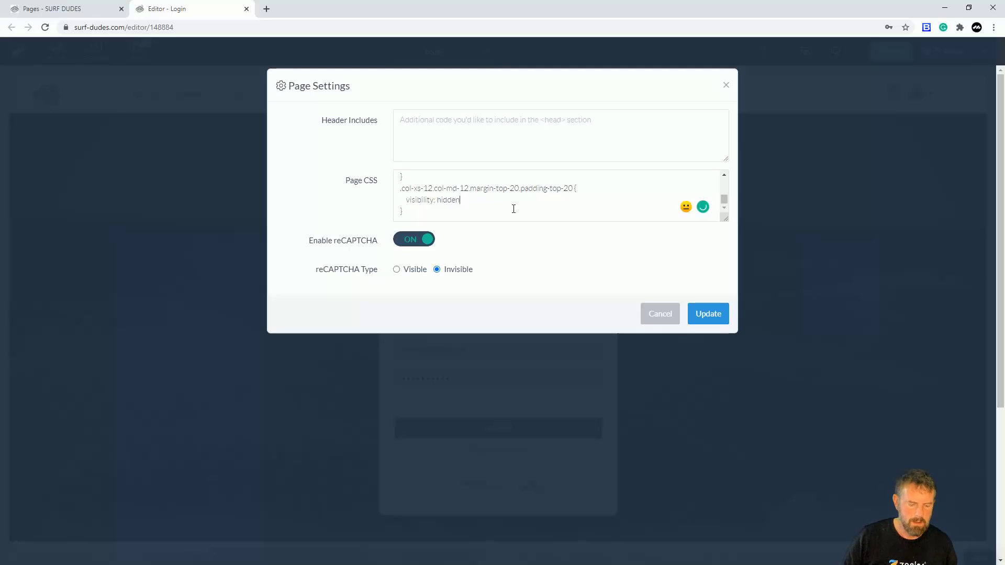
pyautogui.write('!important')
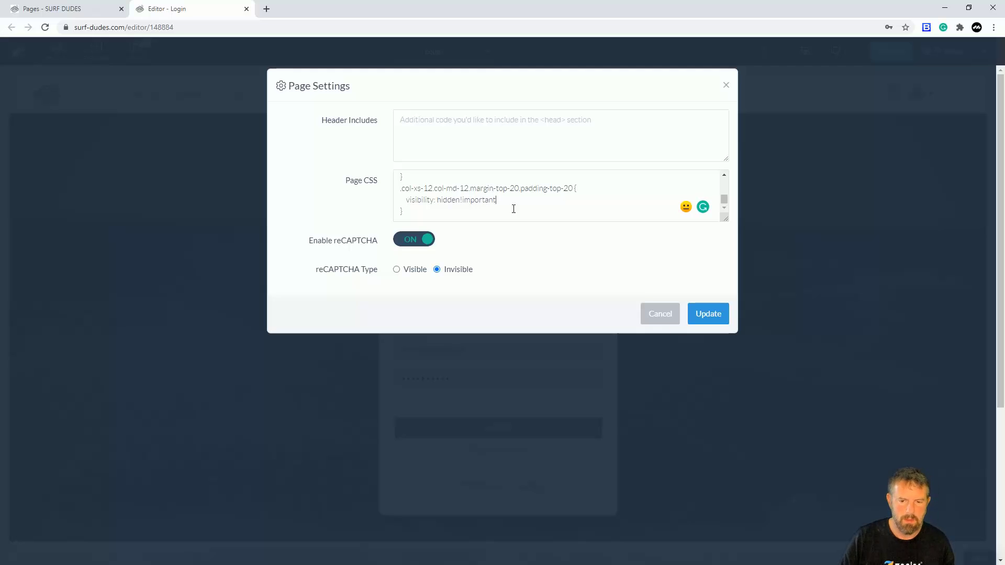
pyautogui.write(';')
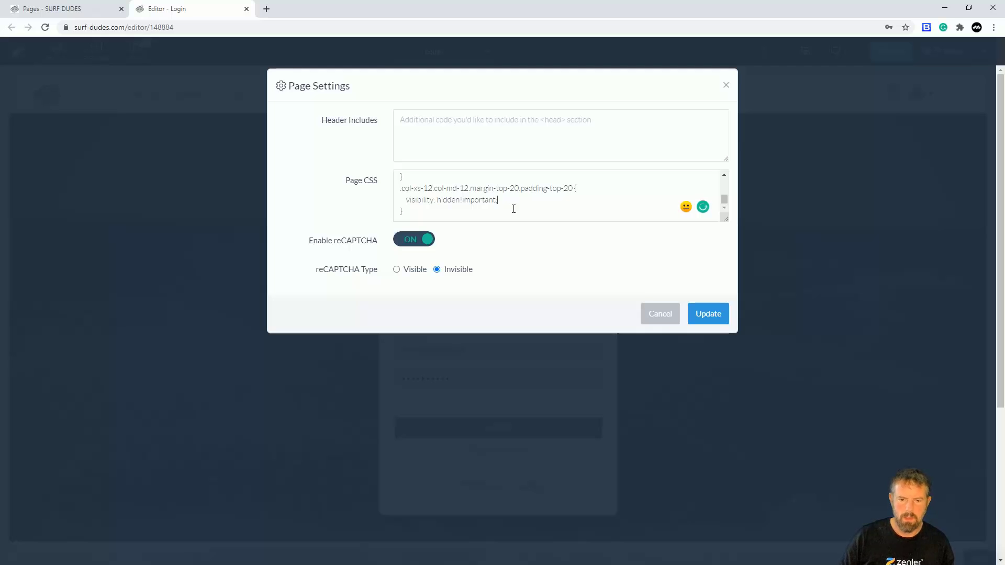
pyautogui.scroll(3, 529, 205)
pyautogui.scroll(-3, 529, 204)
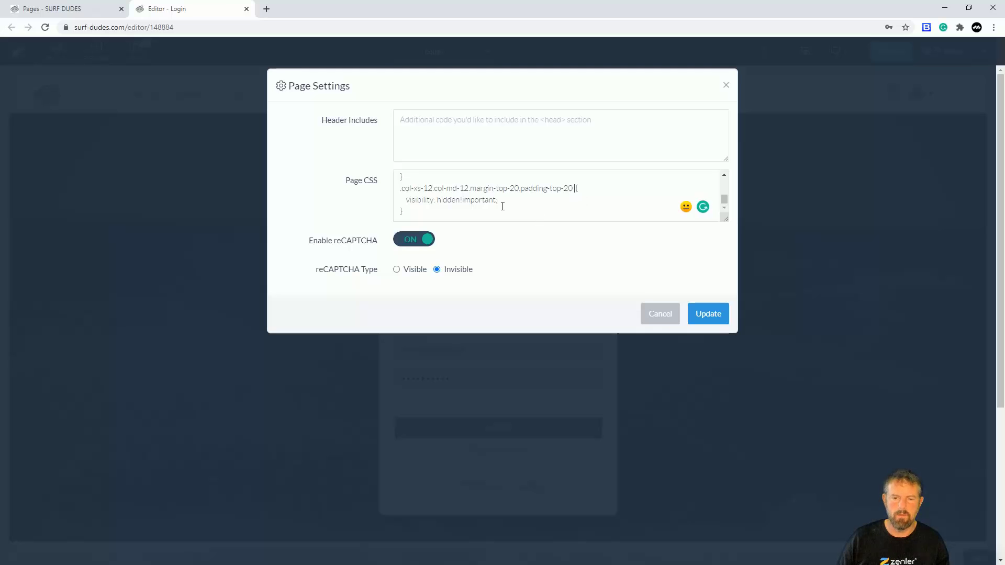
pyautogui.click(707, 314)
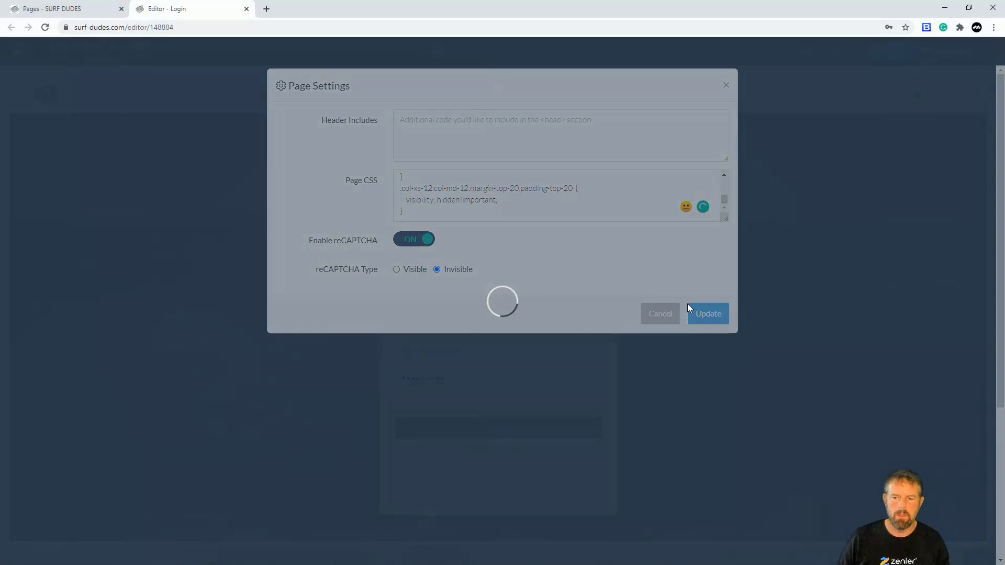
pyautogui.click(889, 51)
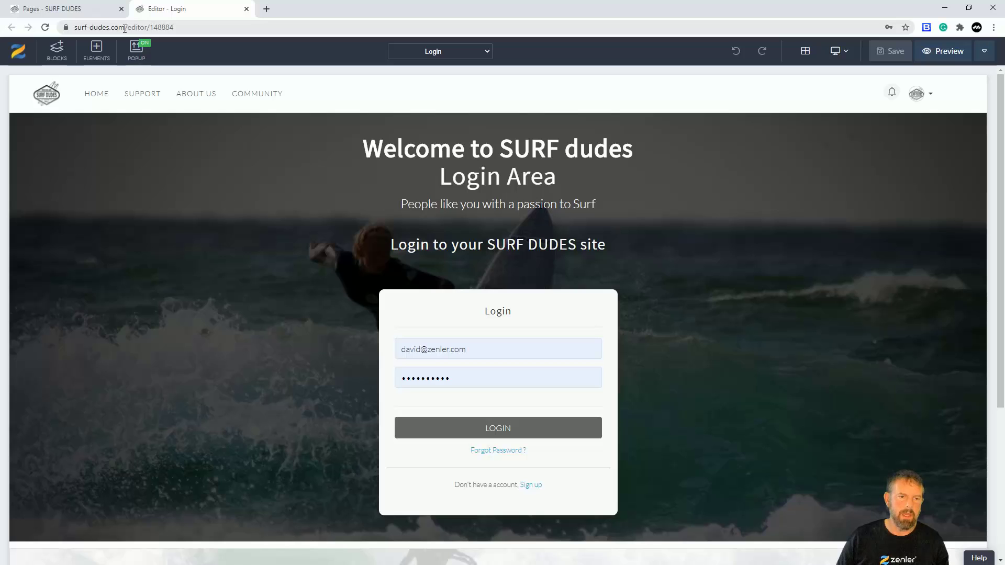
# Step: Open the site's home page in a new browser tab using its copied address
pyautogui.moveTo(166, 27); pyautogui.dragTo(86, 35)
pyautogui.hotkey('ctrl', 'c')
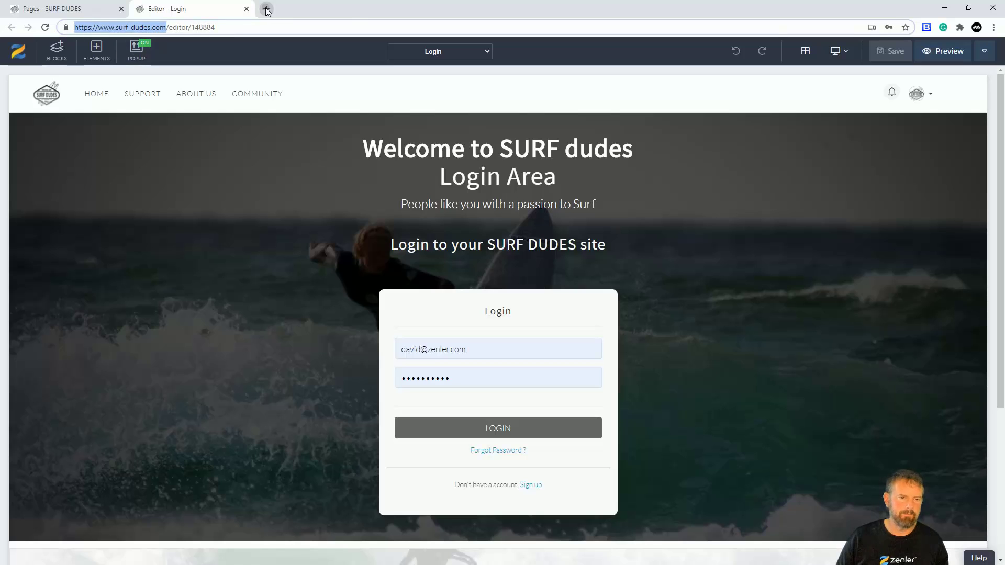
pyautogui.click(265, 9)
pyautogui.hotkey('ctrl', 'v')
pyautogui.press('Return')
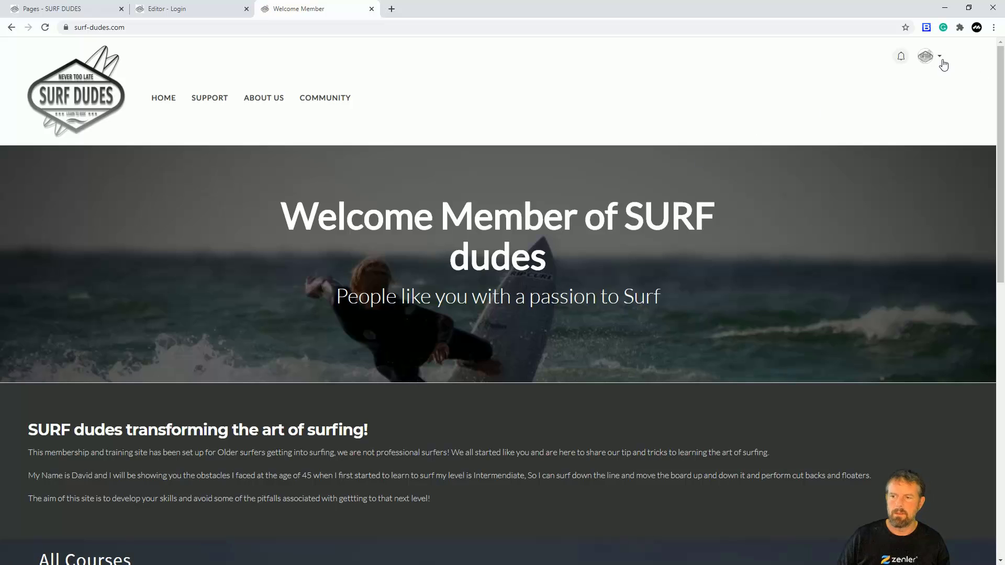
# Step: Log out of the member account and check the login card lacks the sign-up line
pyautogui.click(939, 60)
pyautogui.click(866, 153)
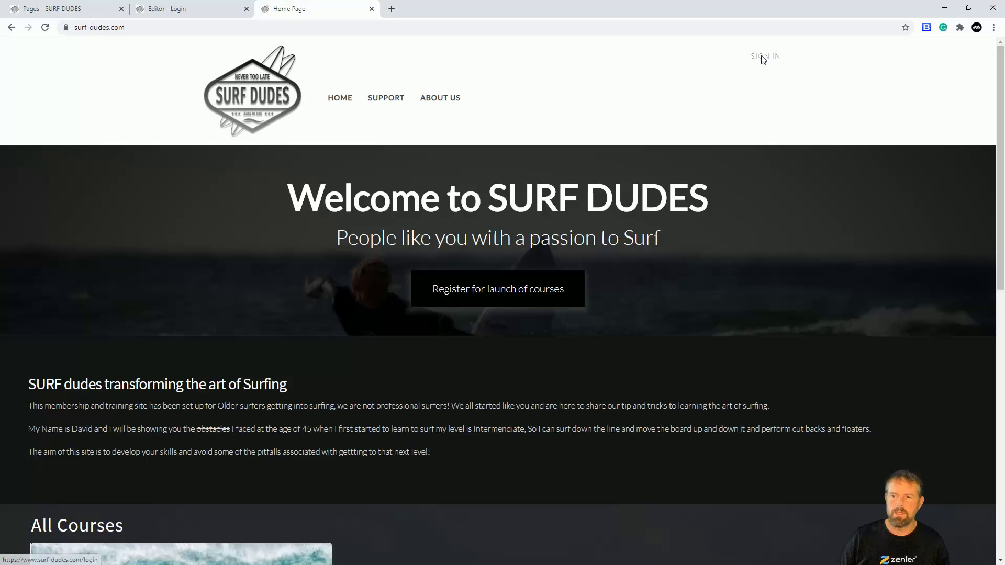
pyautogui.click(764, 56)
pyautogui.scroll(-3, 707, 319)
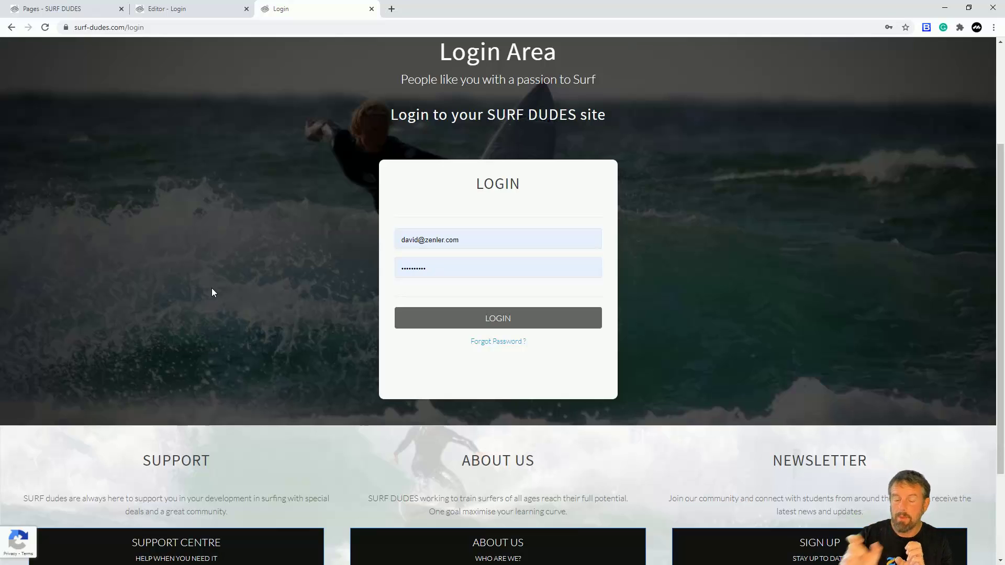
pyautogui.click(206, 7)
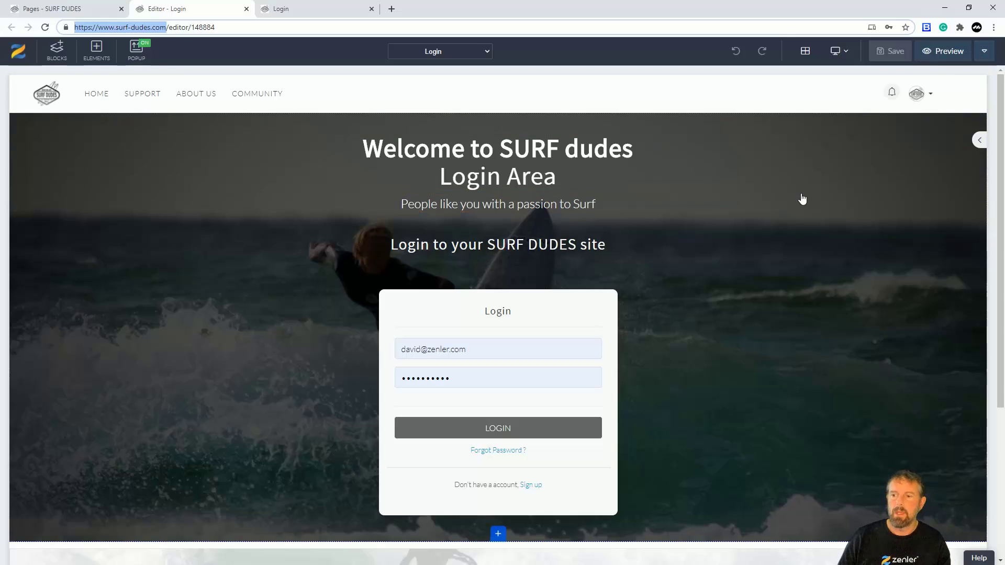
# Step: Review the visibility-hidden rule in Page Settings and close it without changes
pyautogui.click(984, 50)
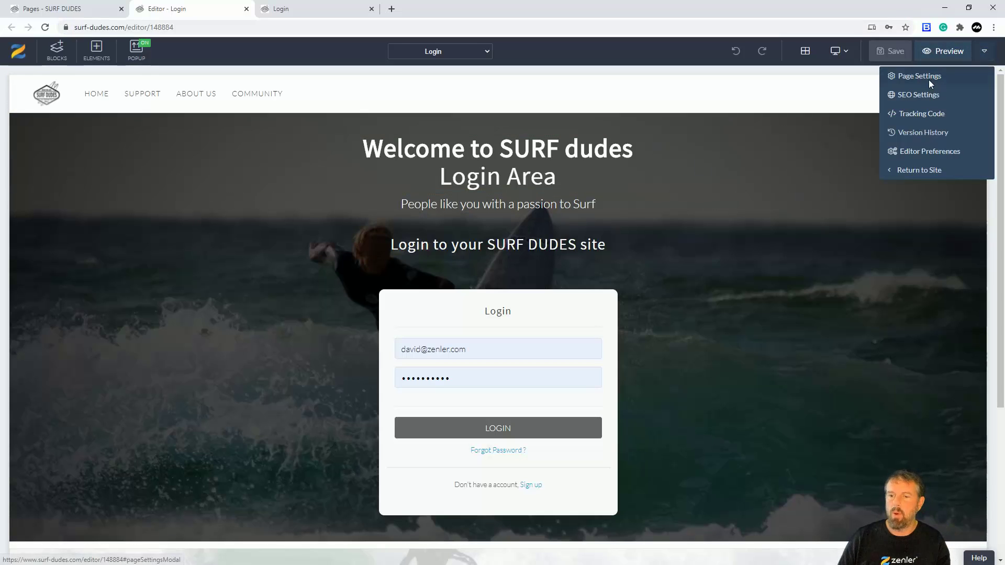
pyautogui.click(919, 77)
pyautogui.moveTo(509, 203); pyautogui.dragTo(463, 201)
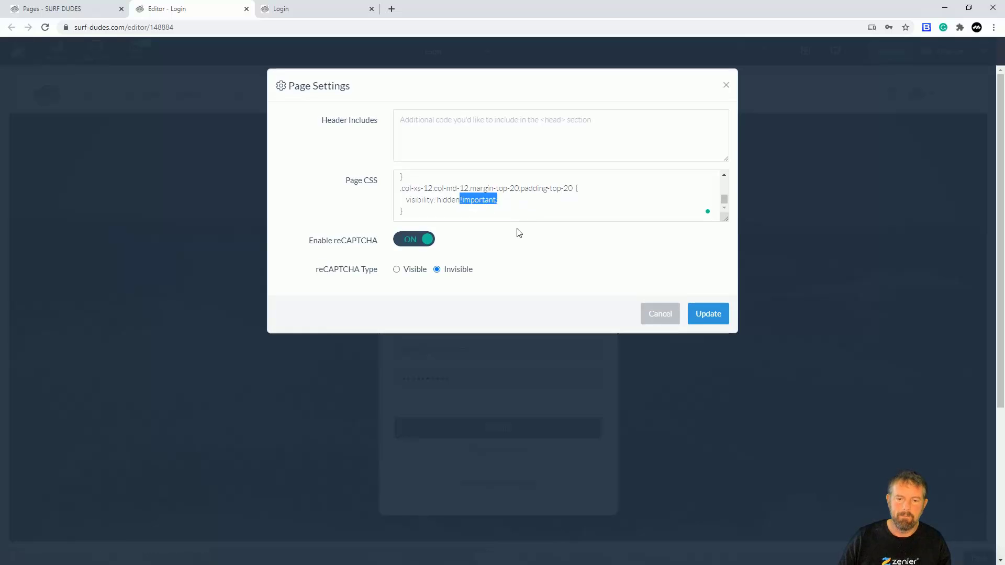
pyautogui.click(425, 215)
pyautogui.moveTo(402, 212); pyautogui.dragTo(391, 193)
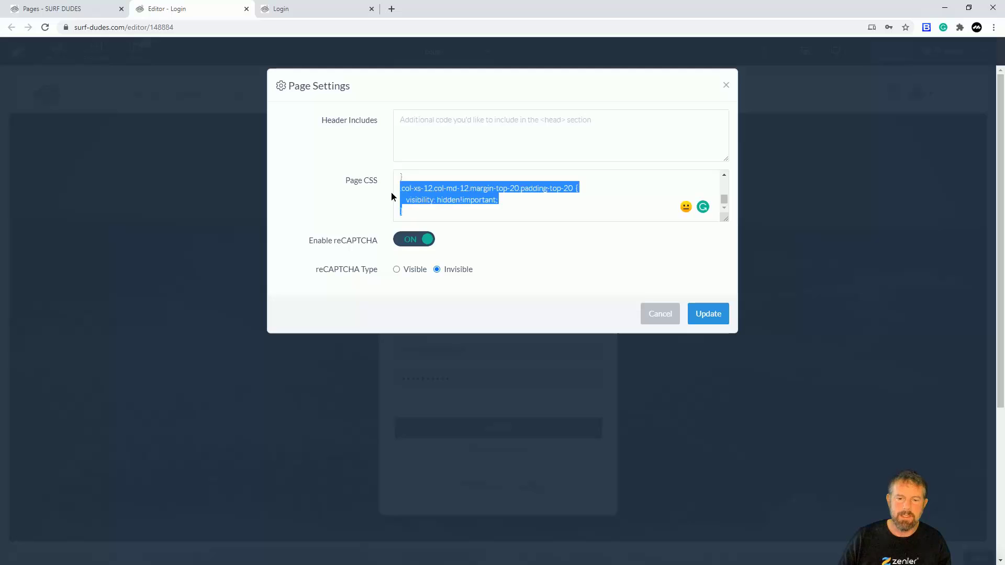
pyautogui.click(124, 177)
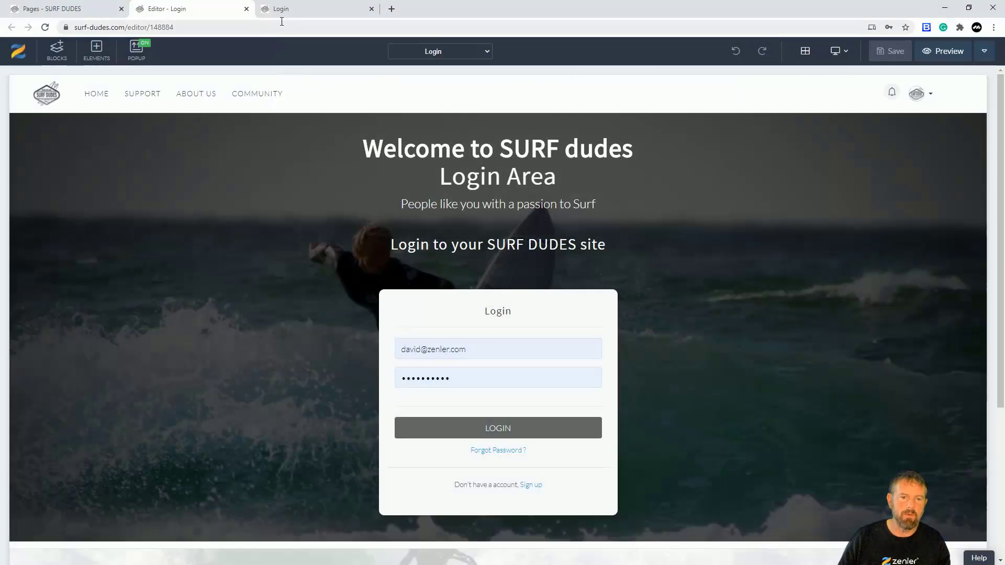
# Step: Switch between the editor and the live login tab to view the live login page
pyautogui.click(287, 16)
pyautogui.click(204, 9)
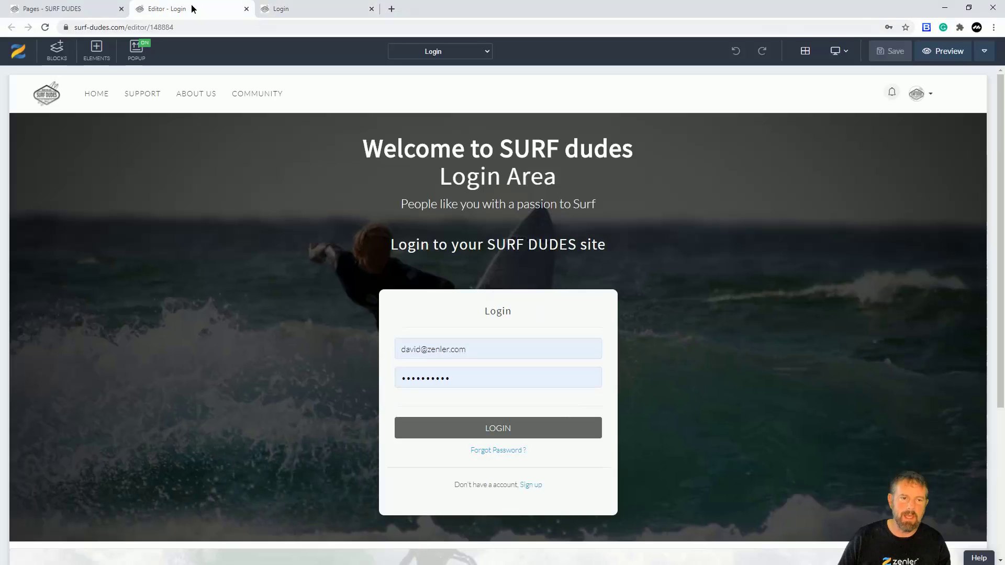
pyautogui.click(977, 53)
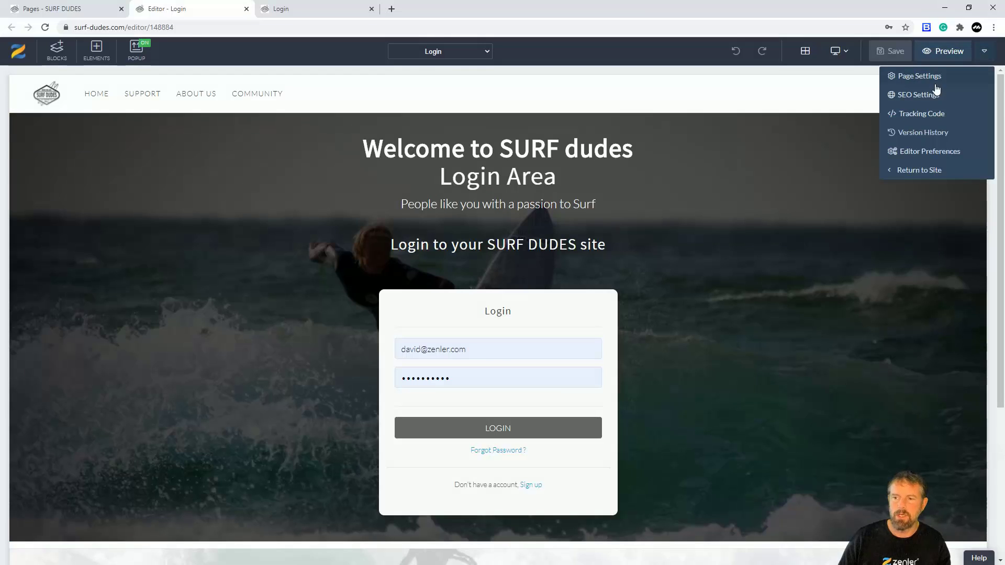
pyautogui.click(305, 9)
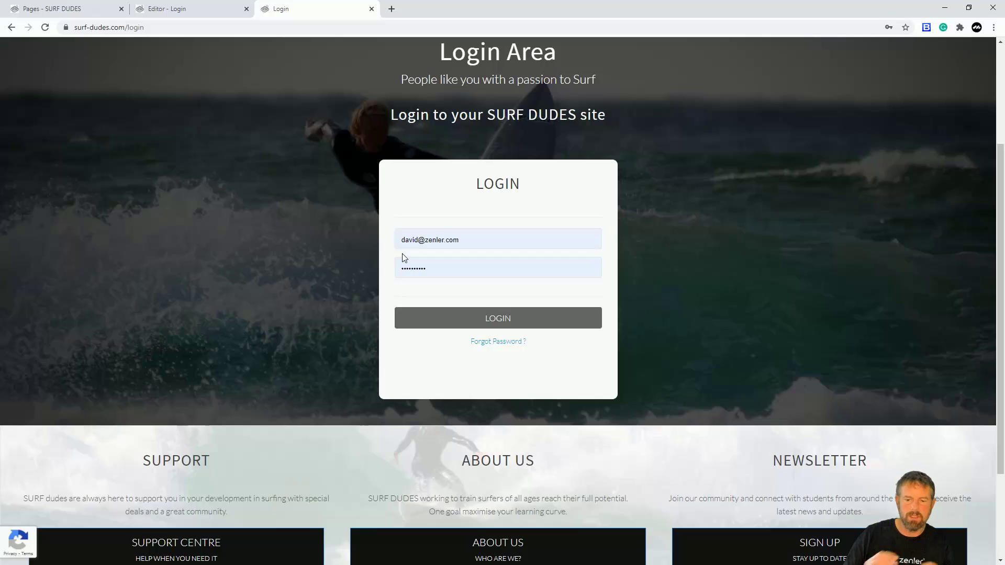
# Step: Open the Forgot Password page and highlight its 'Don't have a account, Sign up' line
pyautogui.click(500, 341)
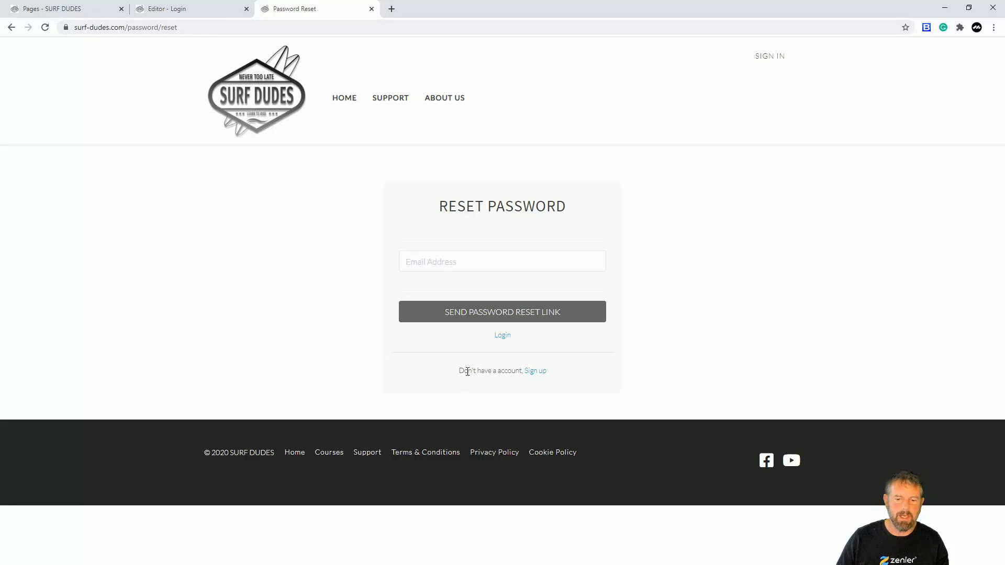
pyautogui.moveTo(461, 370); pyautogui.dragTo(549, 370)
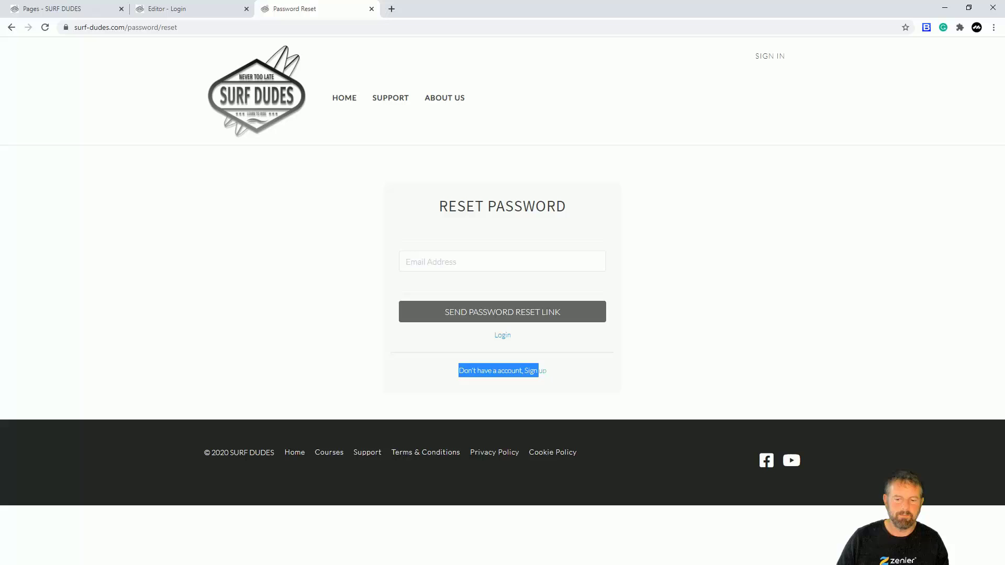
pyautogui.click(553, 373)
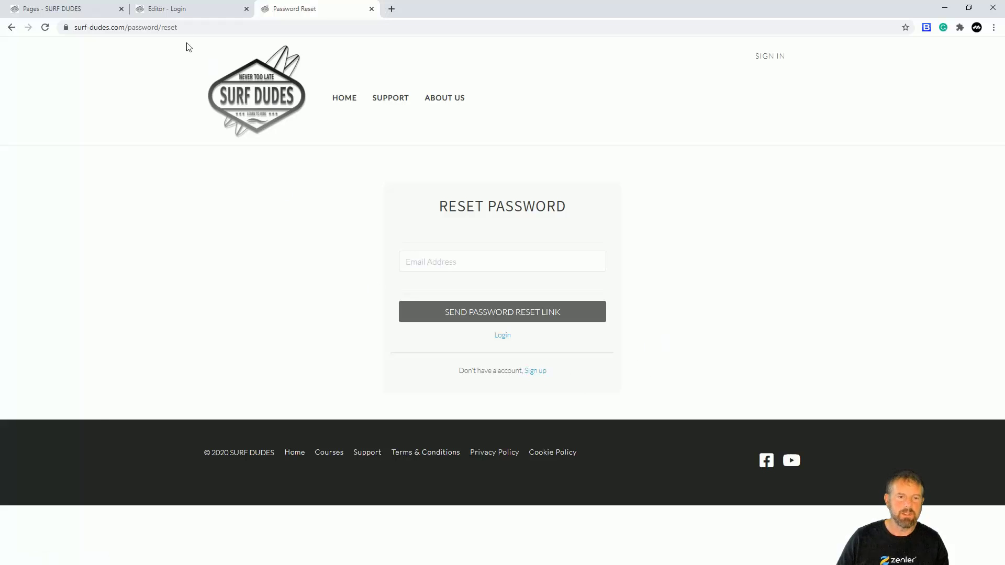
pyautogui.click(79, 12)
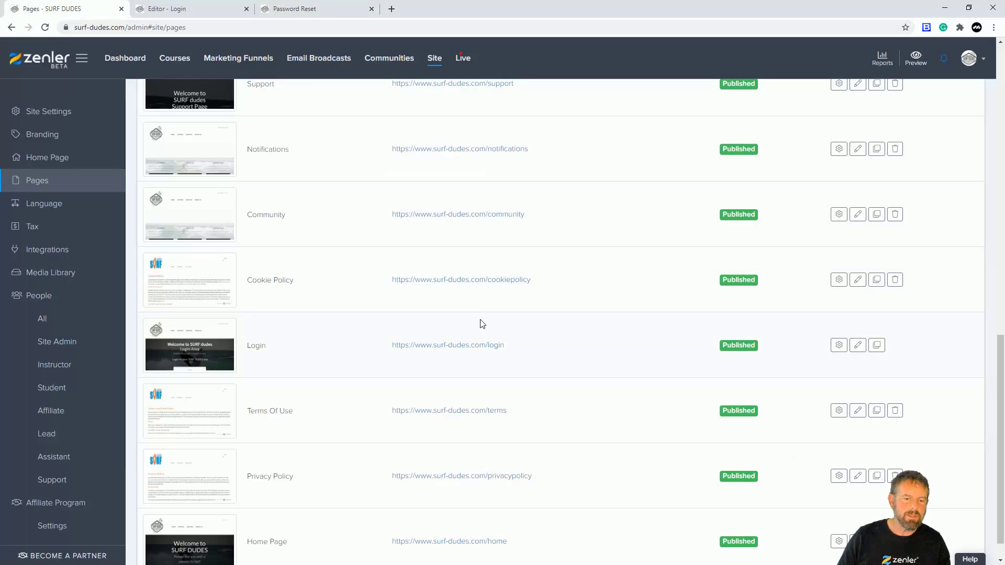
# Step: Glance at the password reset tab, scroll through the Pages table, then return to the login editor
pyautogui.click(298, 15)
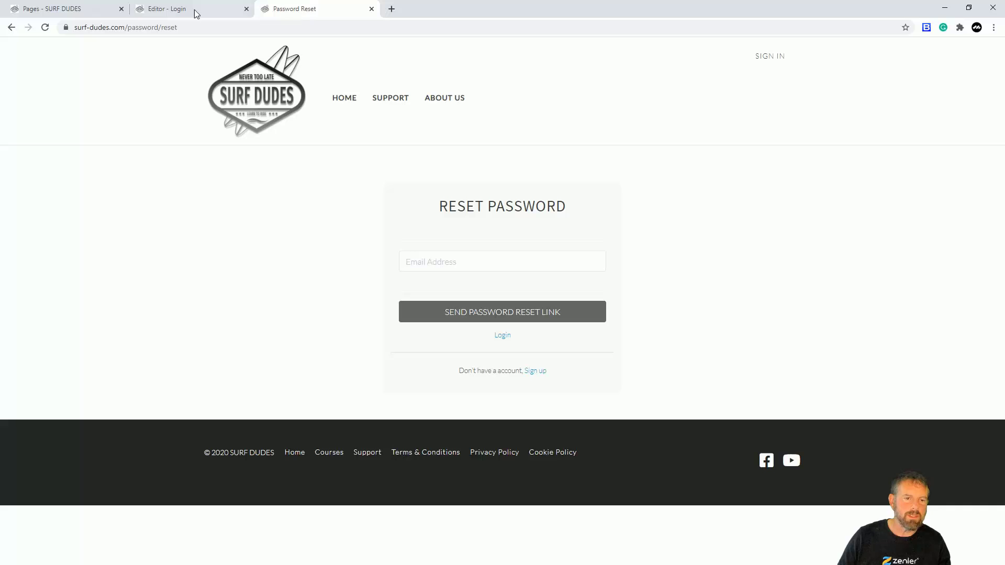
pyautogui.click(76, 10)
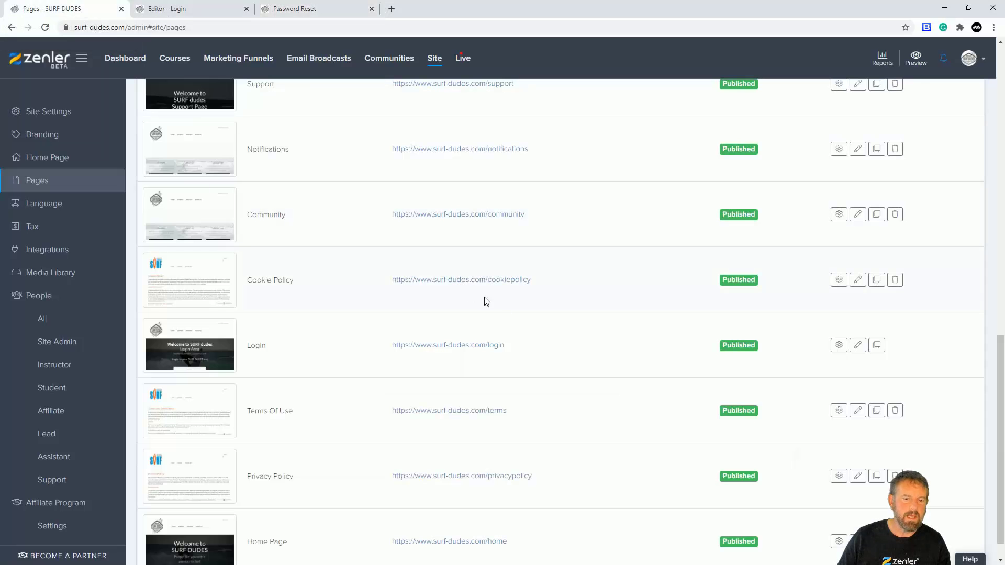
pyautogui.scroll(-1, 533, 304)
pyautogui.scroll(8, 533, 304)
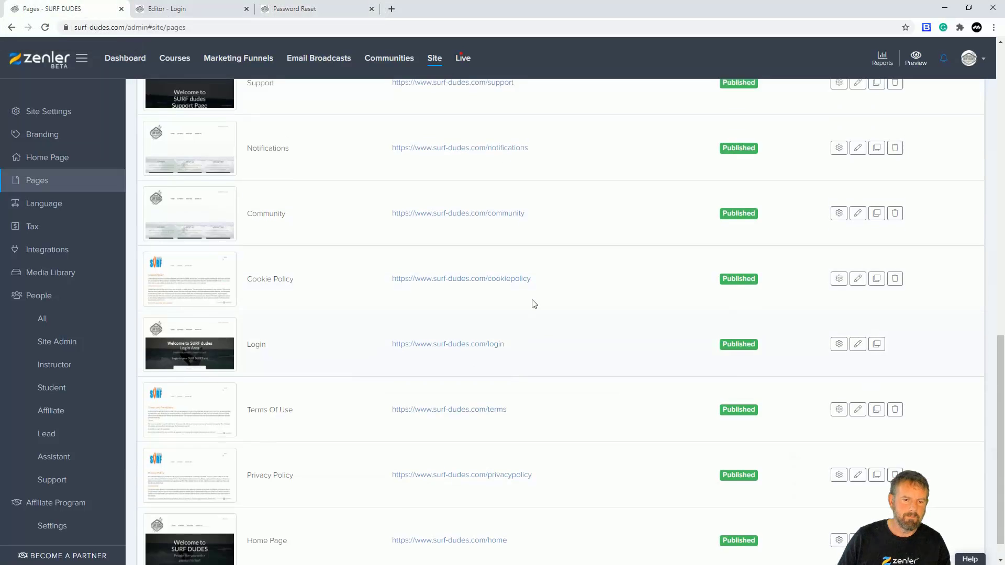
pyautogui.scroll(7, 534, 304)
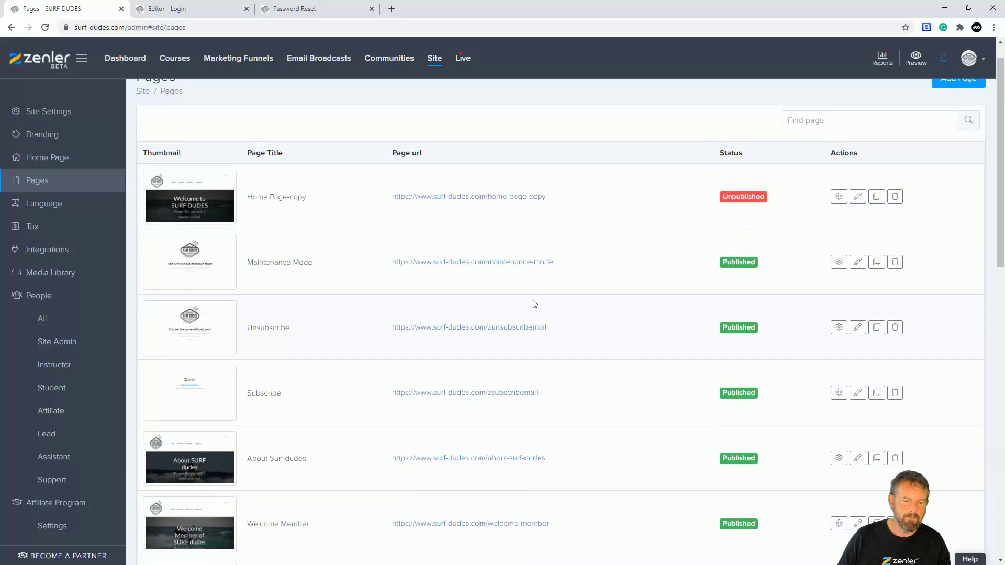
pyautogui.scroll(1, 533, 303)
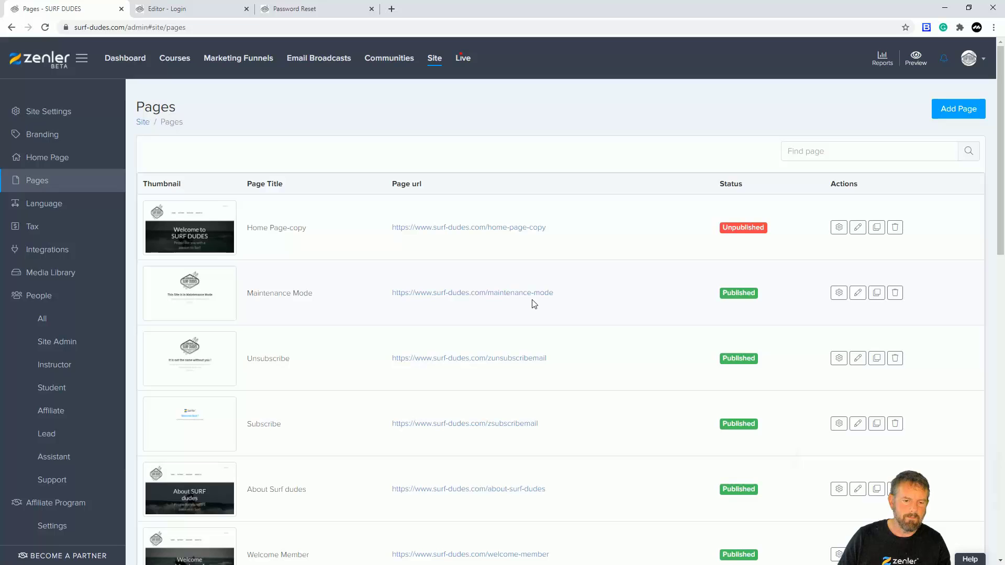
pyautogui.scroll(-4, 534, 303)
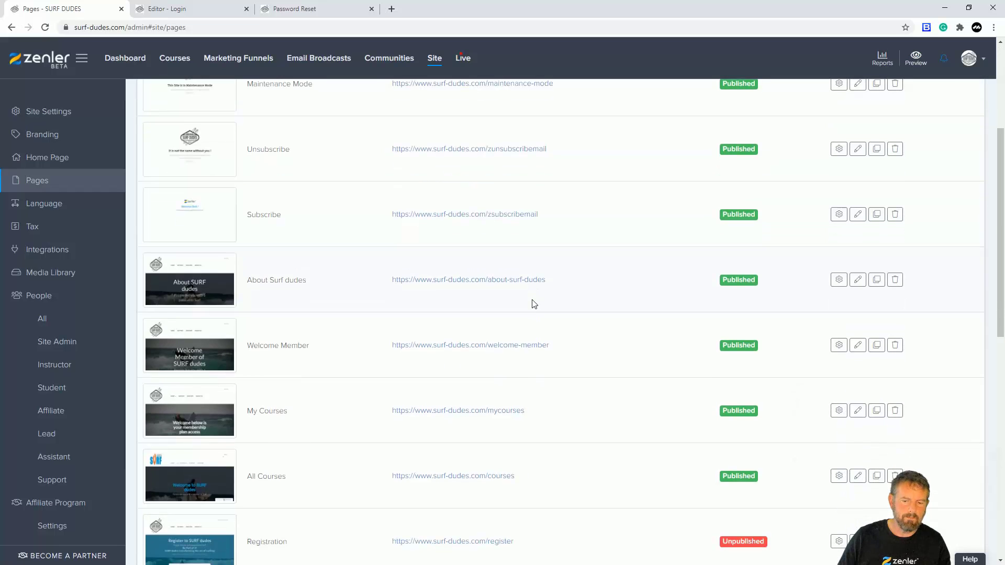
pyautogui.scroll(-10, 593, 312)
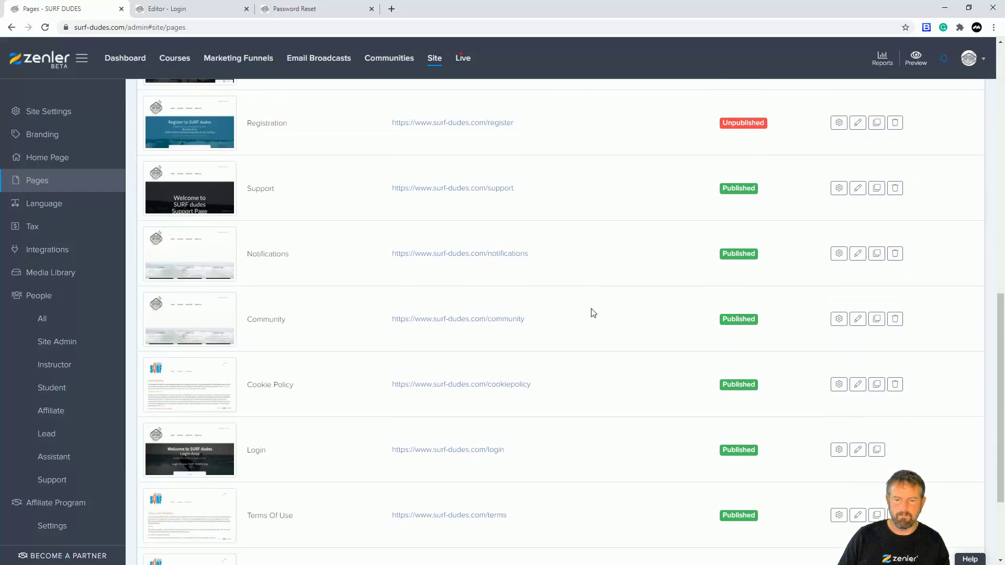
pyautogui.scroll(15, 590, 312)
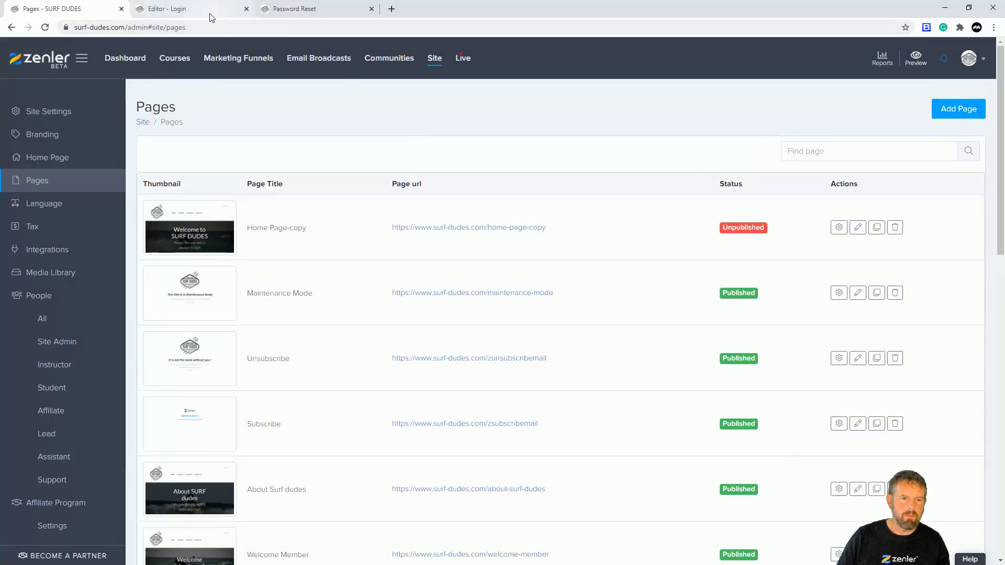
pyautogui.click(210, 8)
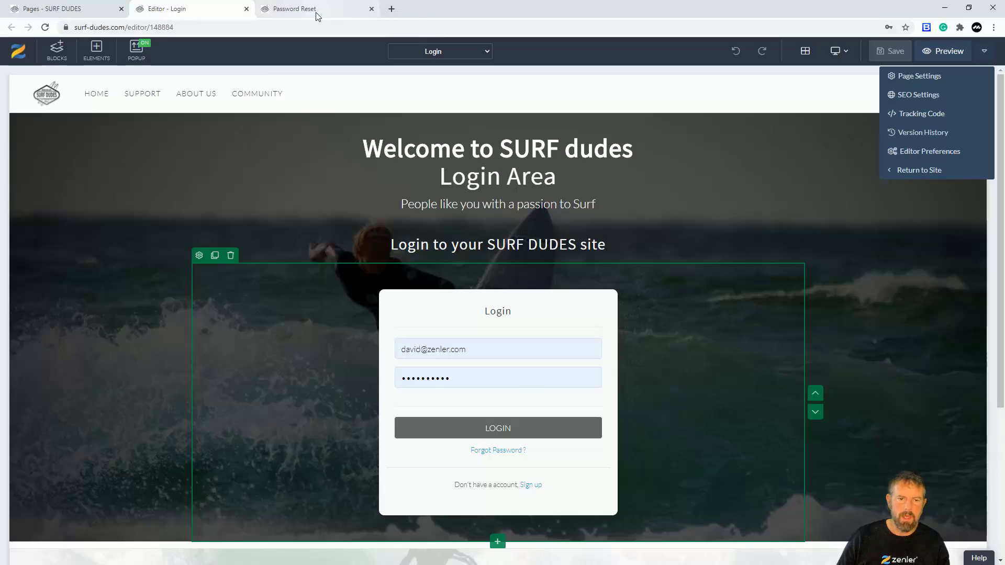
# Step: Inspect the password reset page's sign-up line with the DevTools element picker
pyautogui.click(316, 12)
pyautogui.rightClick(506, 384)
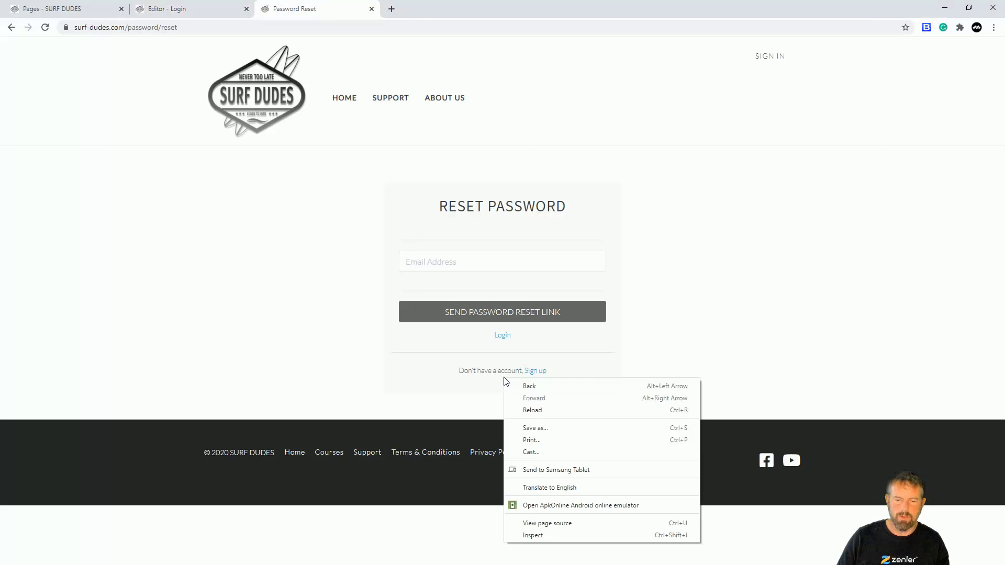
pyautogui.click(532, 535)
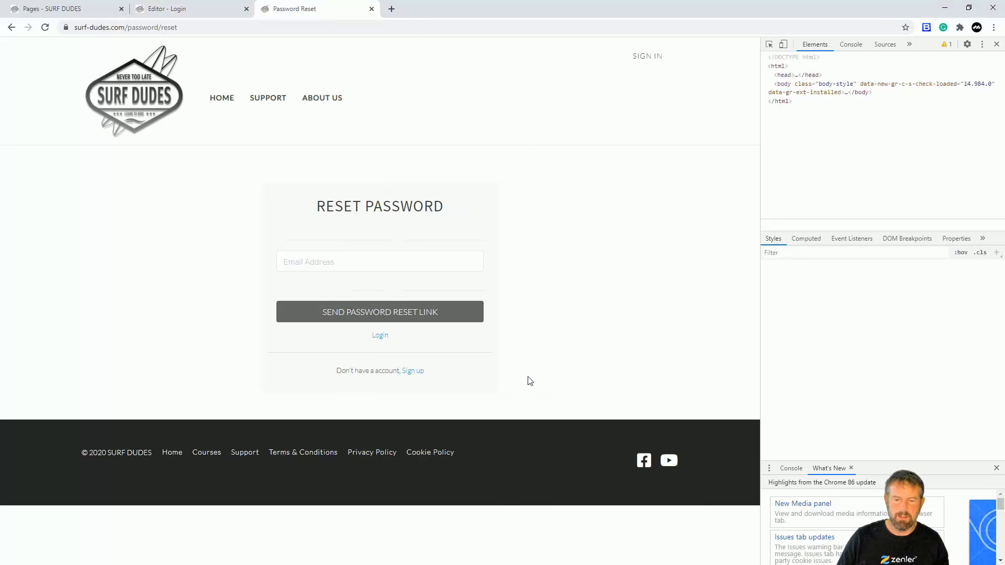
pyautogui.click(769, 44)
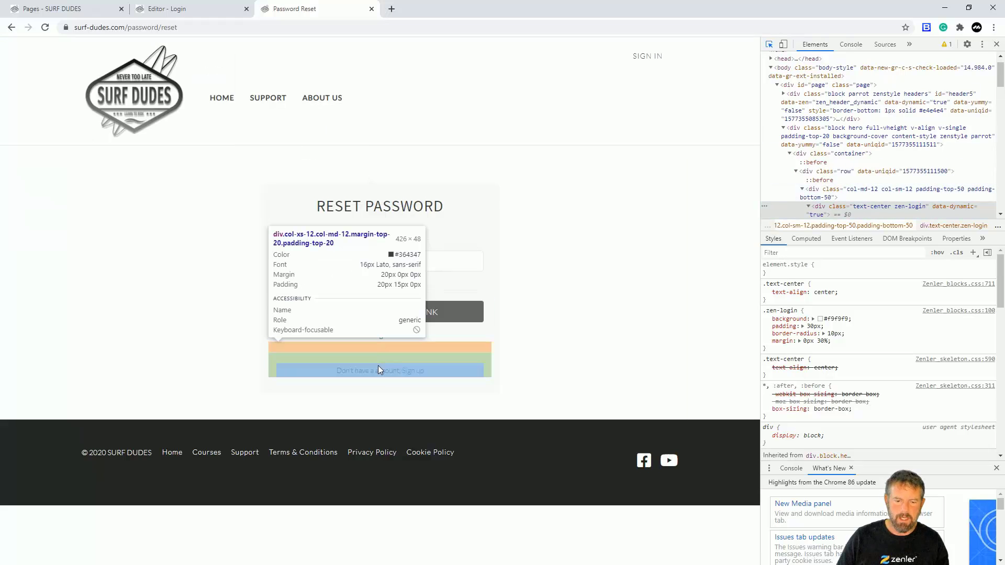
pyautogui.click(376, 369)
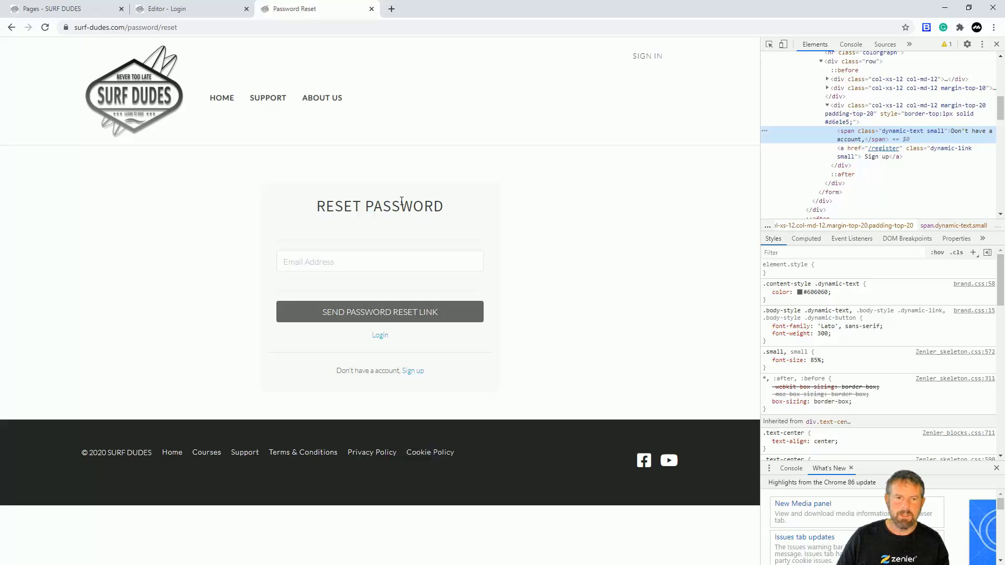
pyautogui.click(164, 8)
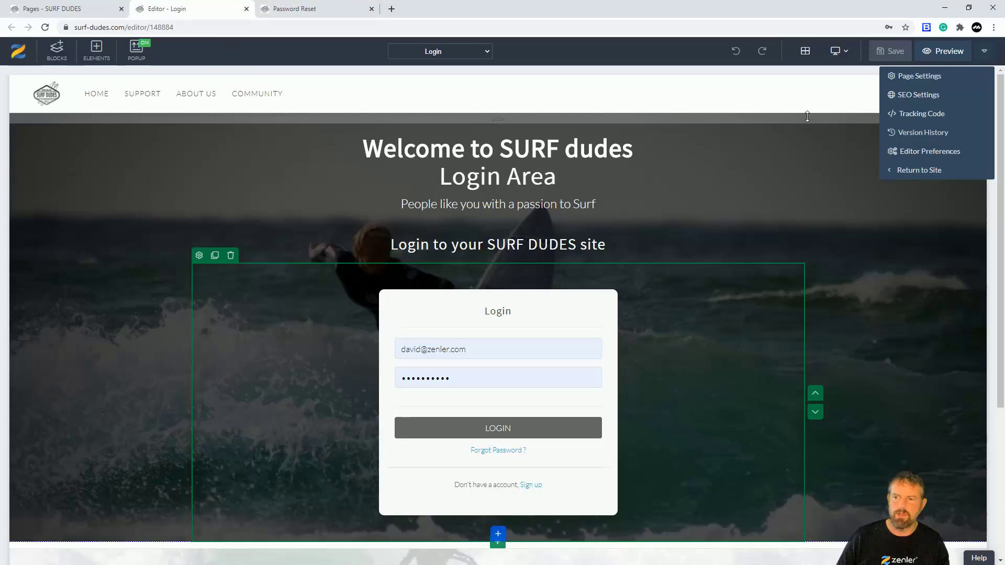
# Step: Delete the .col-xs-12 visibility rule from Page CSS, update, save, and dismiss the error alert
pyautogui.click(919, 77)
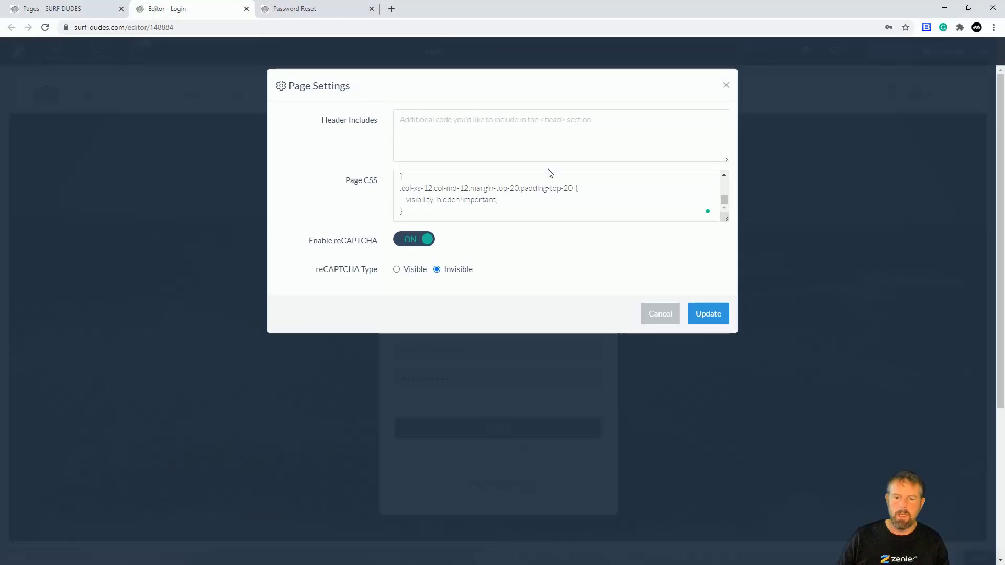
pyautogui.moveTo(403, 212); pyautogui.dragTo(388, 190)
pyautogui.hotkey('ctrl', 'c')
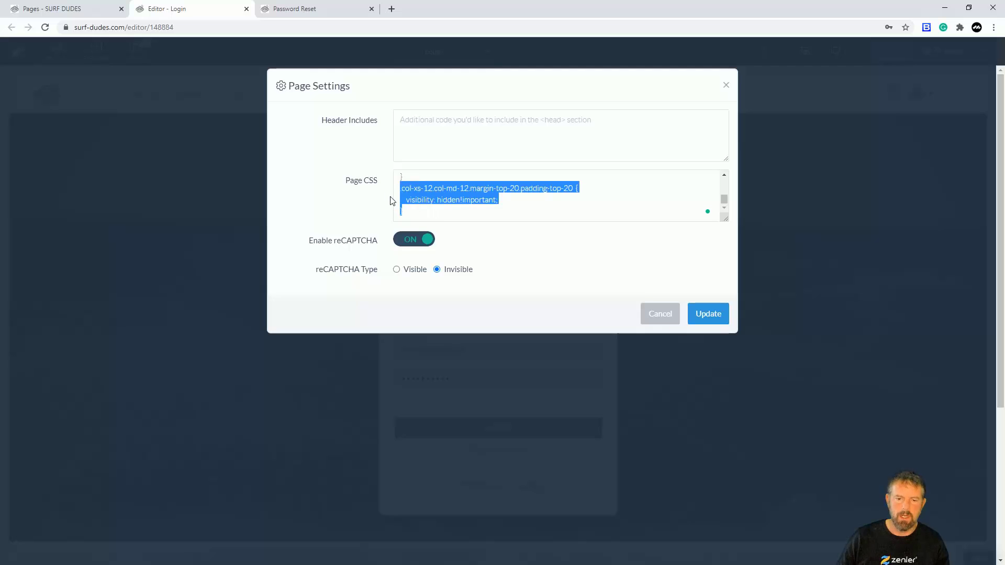
pyautogui.press('BackSpace')
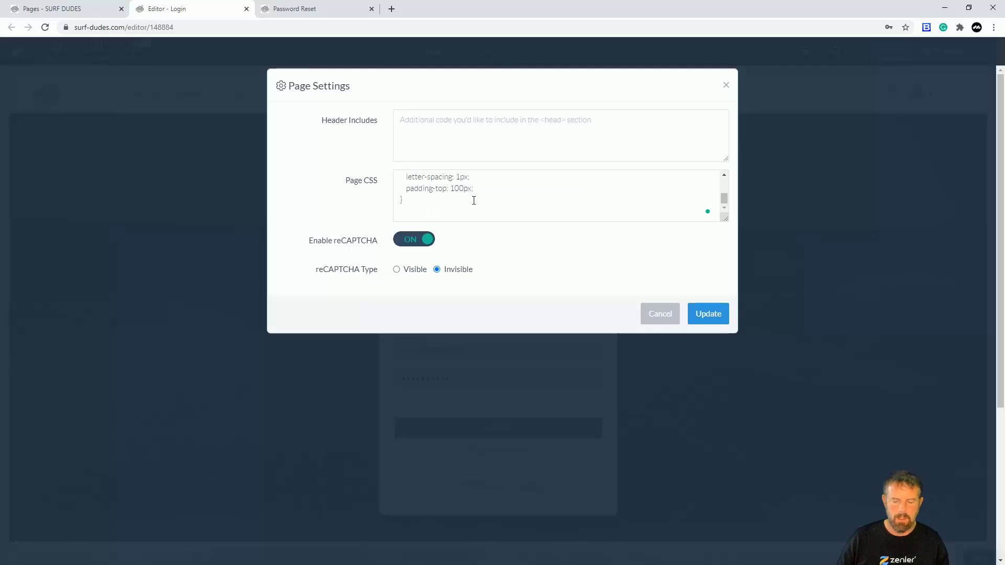
pyautogui.press('BackSpace')
pyautogui.click(707, 313)
pyautogui.click(890, 51)
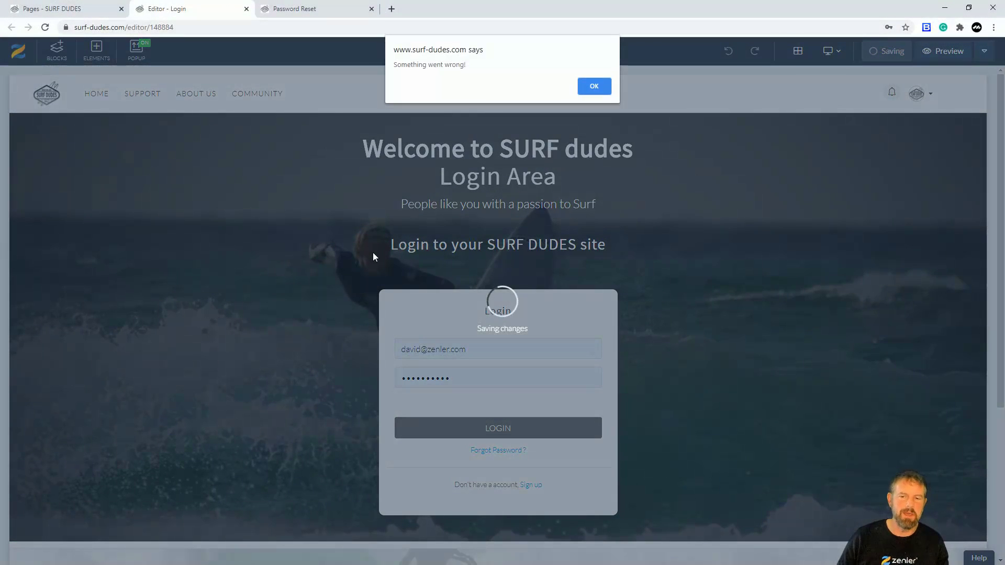
pyautogui.click(592, 86)
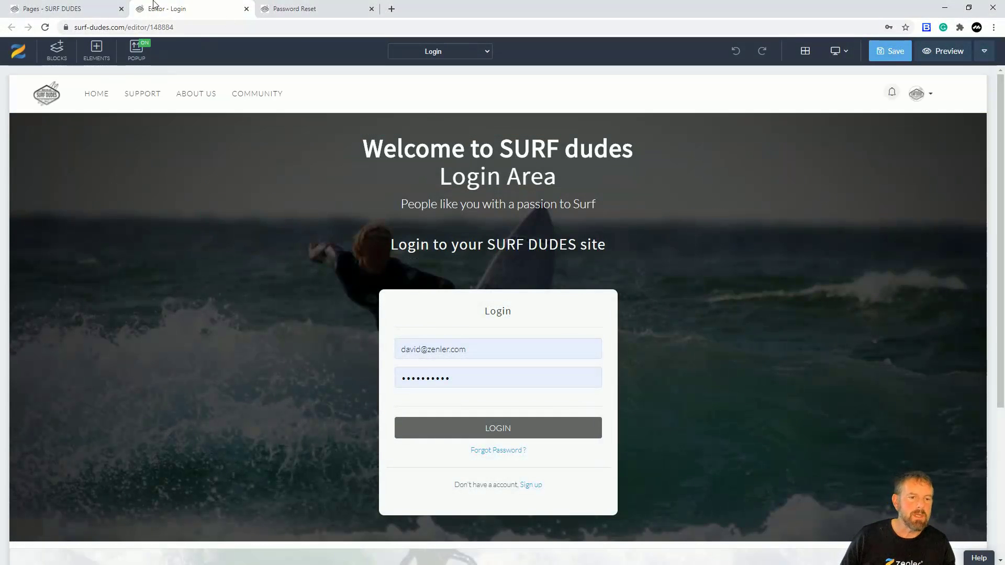
pyautogui.click(73, 9)
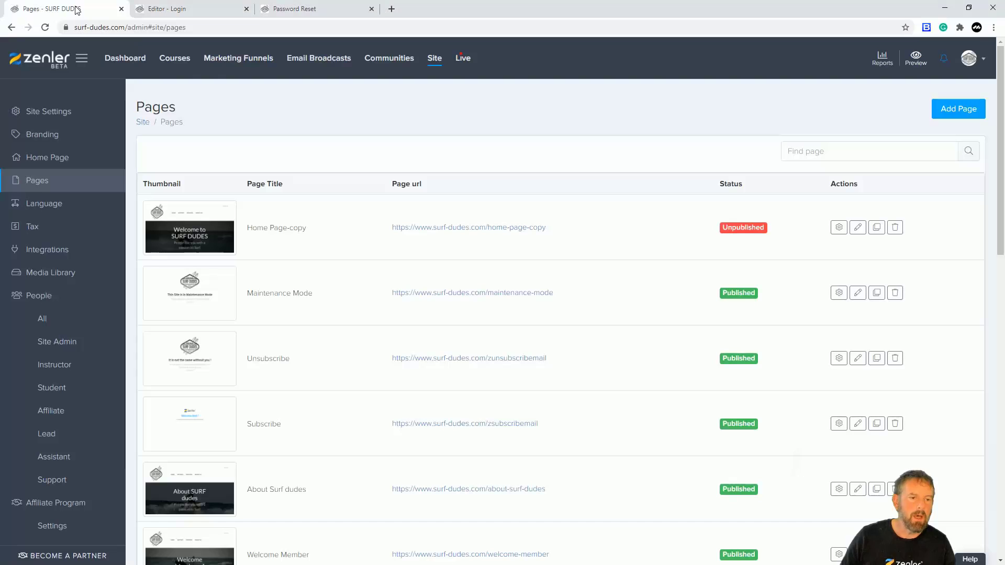
# Step: From the Site area, log out of the admin account and log back in with saved credentials
pyautogui.click(433, 57)
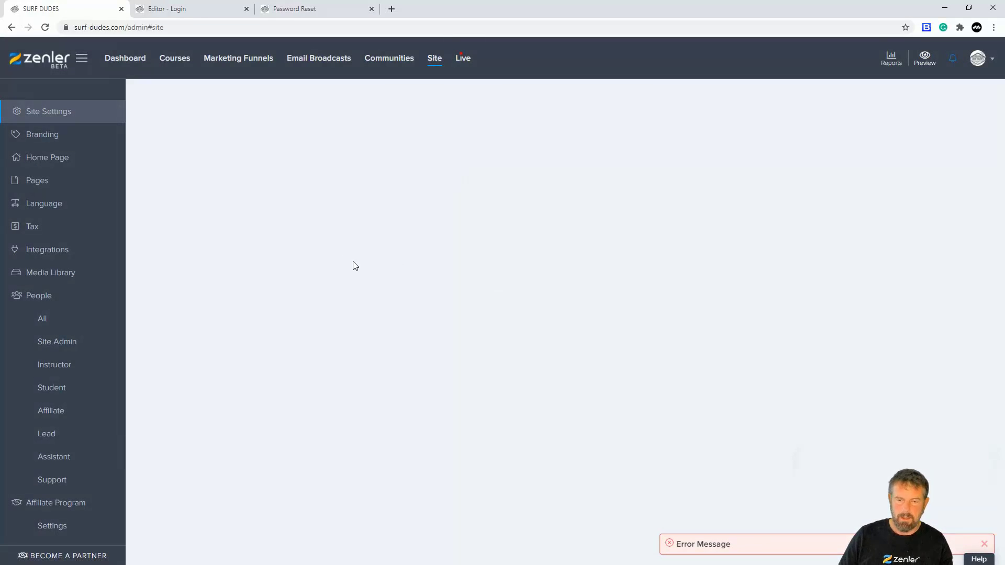
pyautogui.click(977, 58)
pyautogui.click(944, 131)
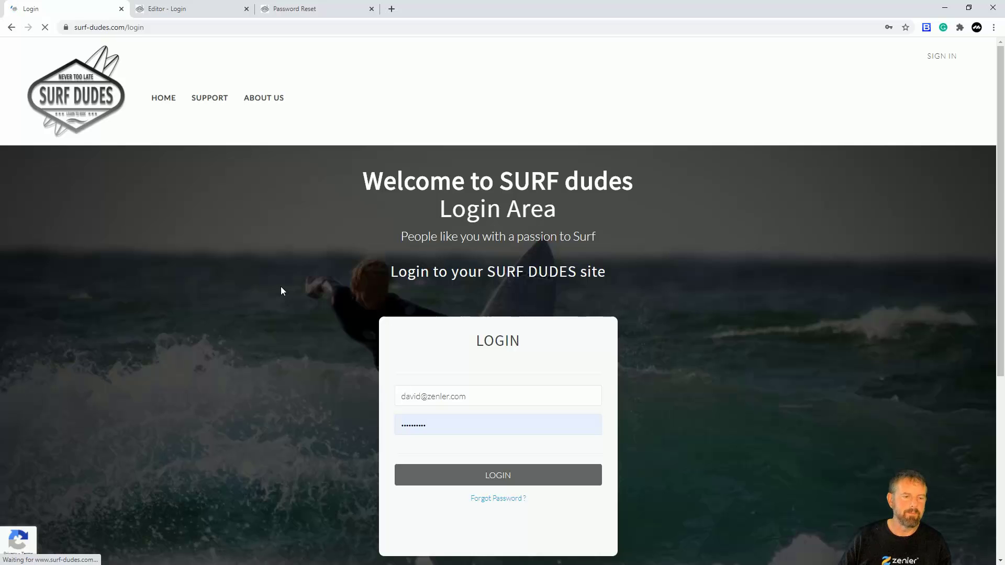
pyautogui.click(500, 475)
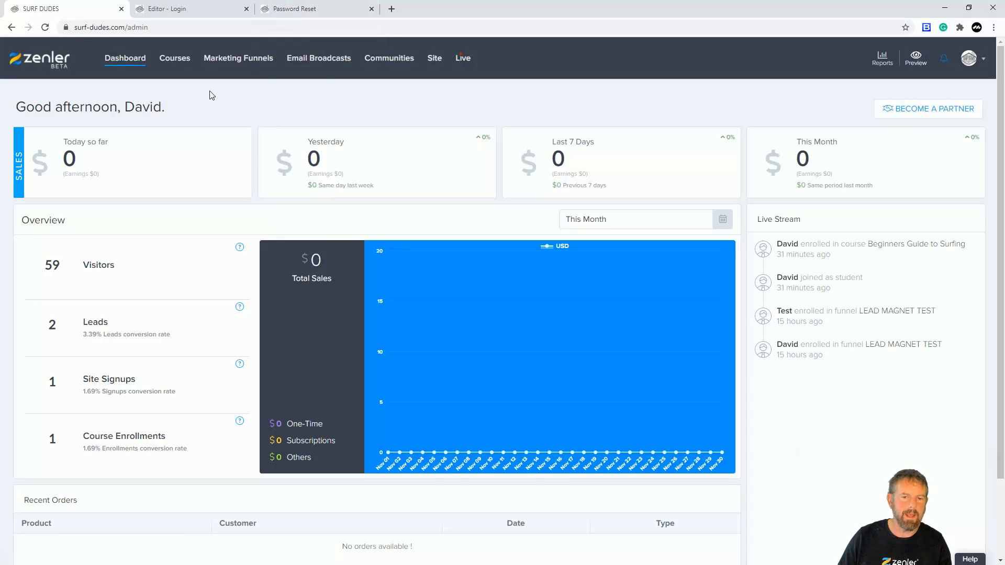
# Step: Open Site > Global Includes and place the caret before the closing </style> in All Pages
pyautogui.click(435, 62)
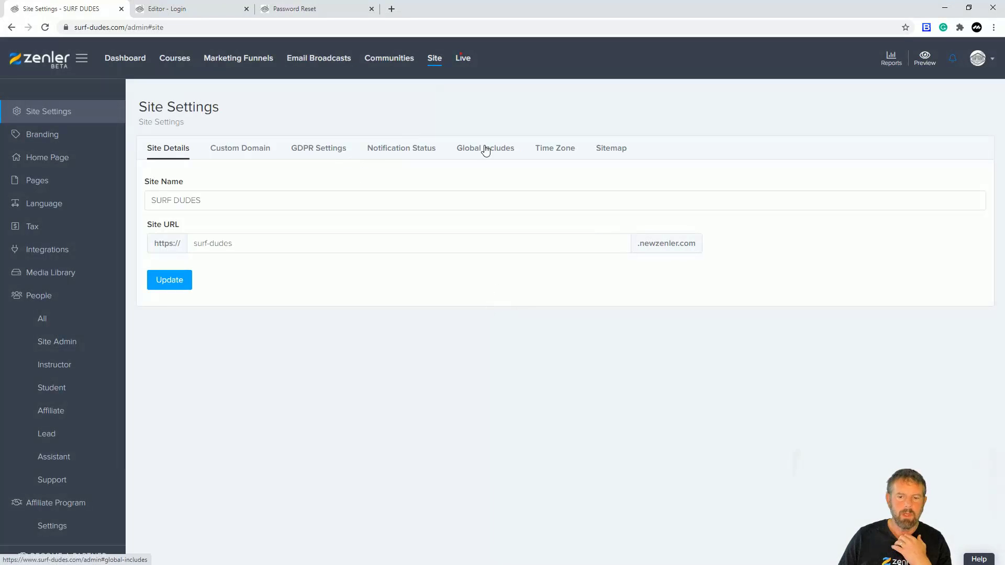
pyautogui.click(485, 149)
pyautogui.scroll(-10, 306, 223)
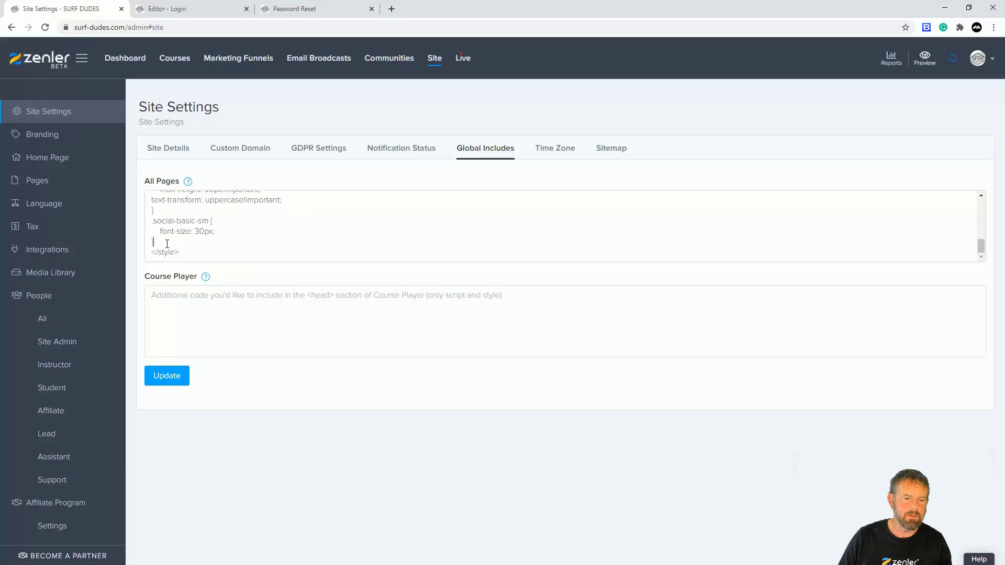
pyautogui.click(191, 252)
pyautogui.hotkey('shift', 'Home')
pyautogui.hotkey('shift', 'Right')
pyautogui.hotkey('shift', 'Right')
pyautogui.hotkey('shift', 'Right')
pyautogui.hotkey('shift', 'Right')
pyautogui.press('End')
pyautogui.hotkey('shift', 'Home')
pyautogui.hotkey('shift', 'Right')
pyautogui.hotkey('shift', 'Right')
pyautogui.hotkey('shift', 'Right')
pyautogui.hotkey('shift', 'Right')
pyautogui.hotkey('shift', 'Right')
pyautogui.hotkey('shift', 'Right')
pyautogui.hotkey('shift', 'Home')
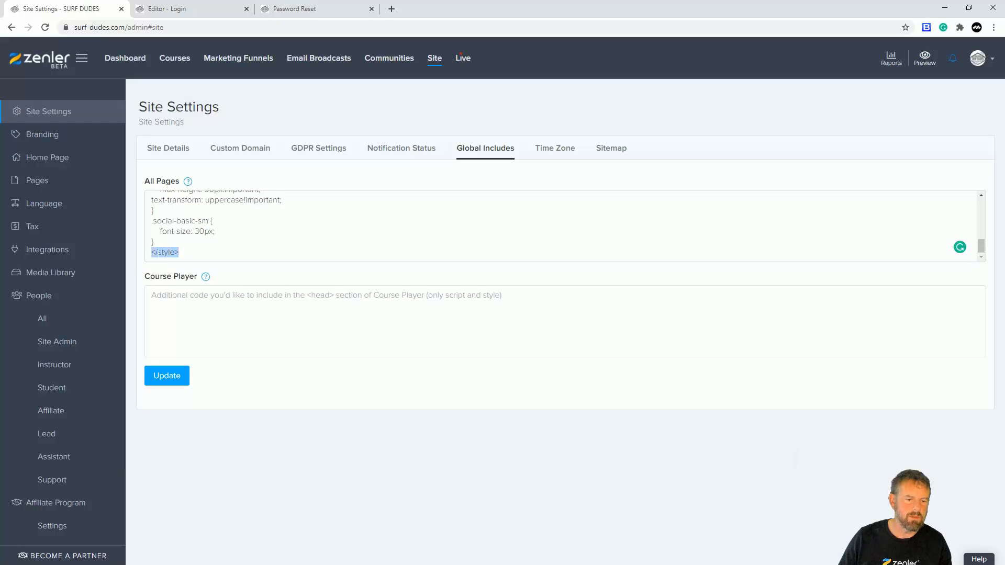
pyautogui.click(165, 241)
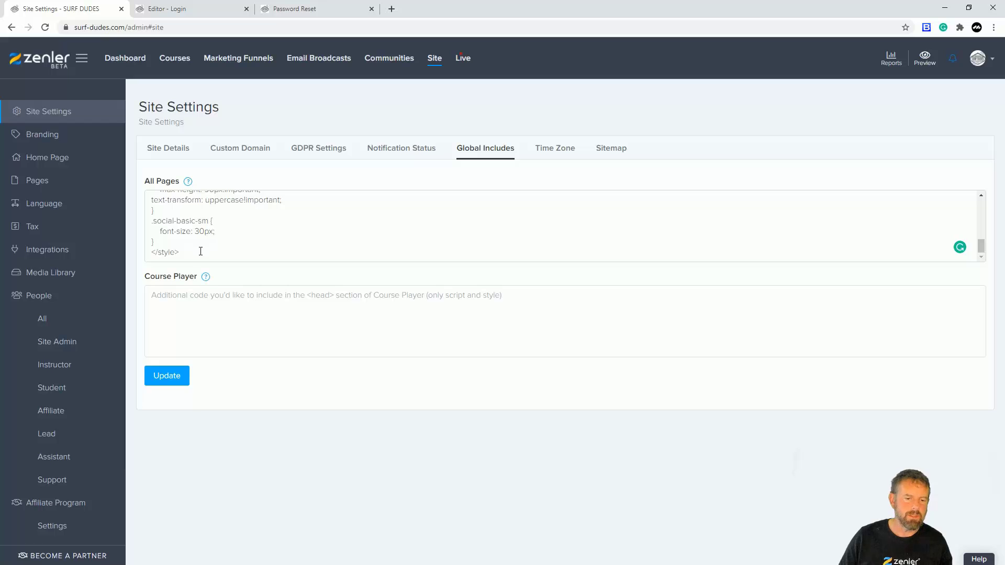
# Step: Paste the hiding rule into the Course Player box and wrap it in style tags
pyautogui.click(262, 305)
pyautogui.hotkey('ctrl', 'v')
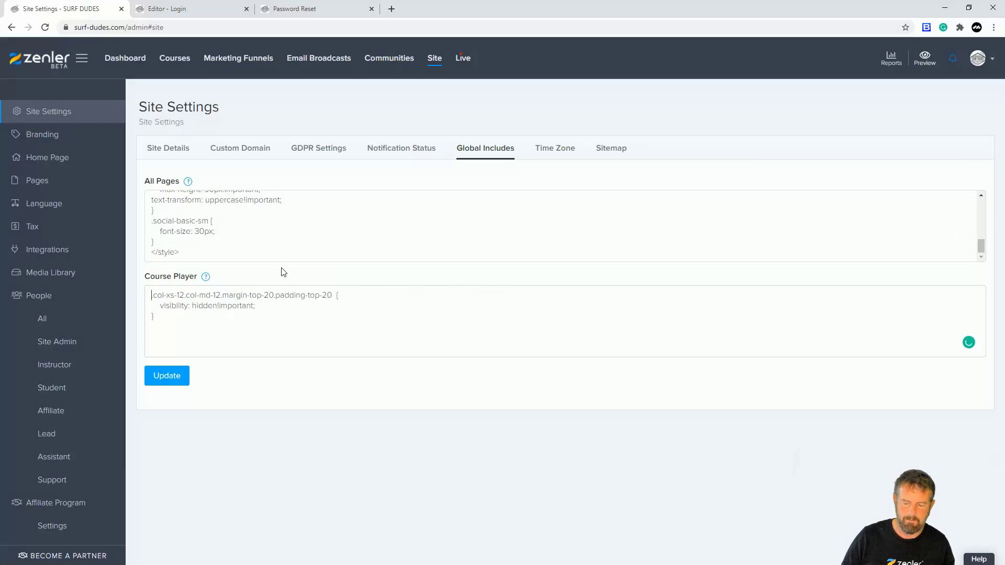
pyautogui.press('Return')
pyautogui.press('Up')
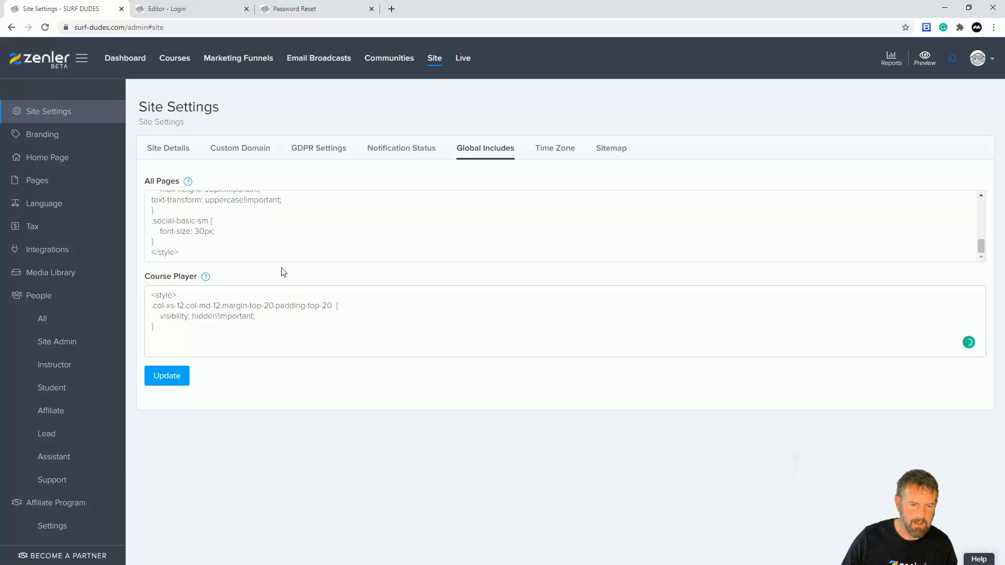
pyautogui.hotkey('shift', 'Home')
pyautogui.hotkey('ctrl', 'c')
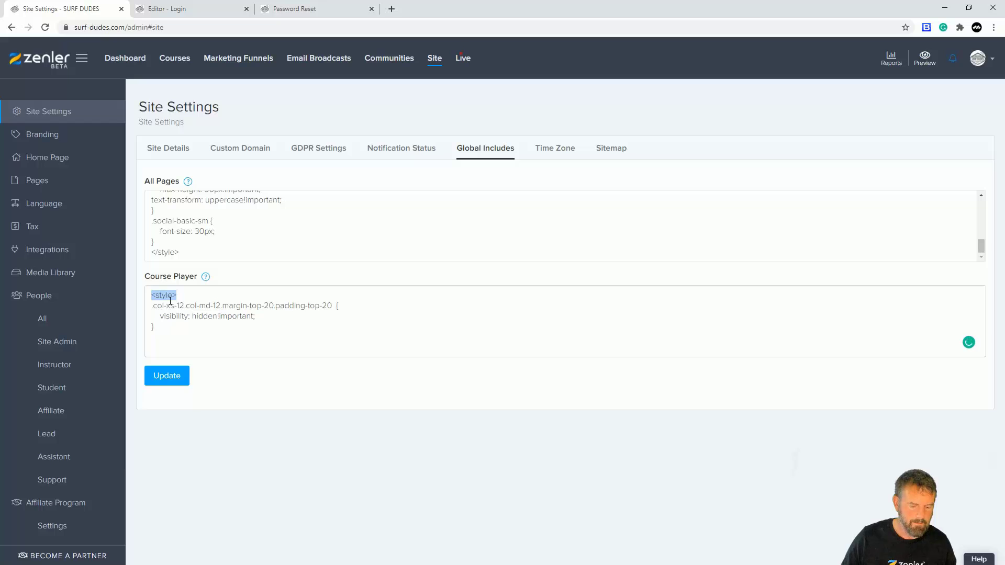
pyautogui.click(160, 294)
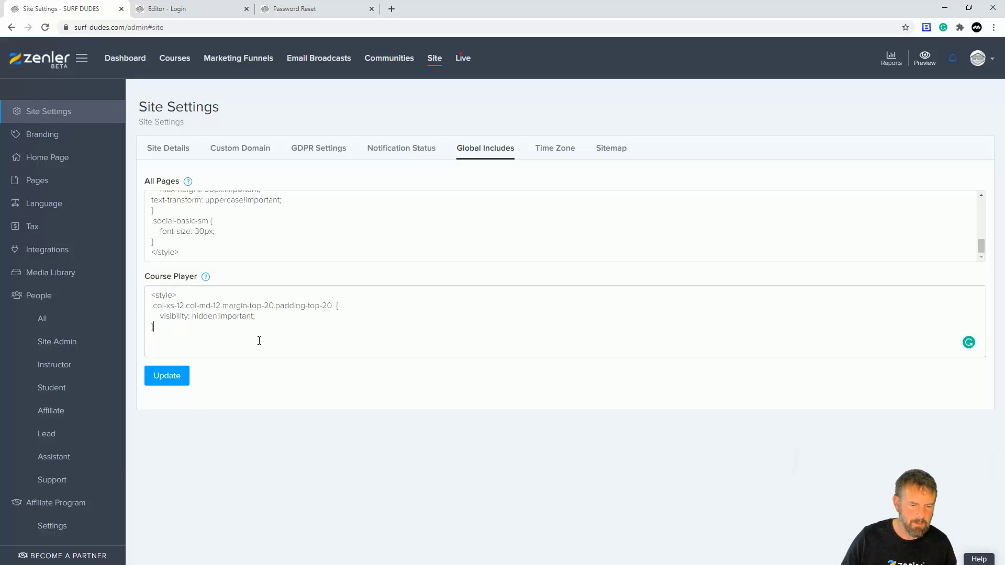
pyautogui.hotkey('ctrl', 'v')
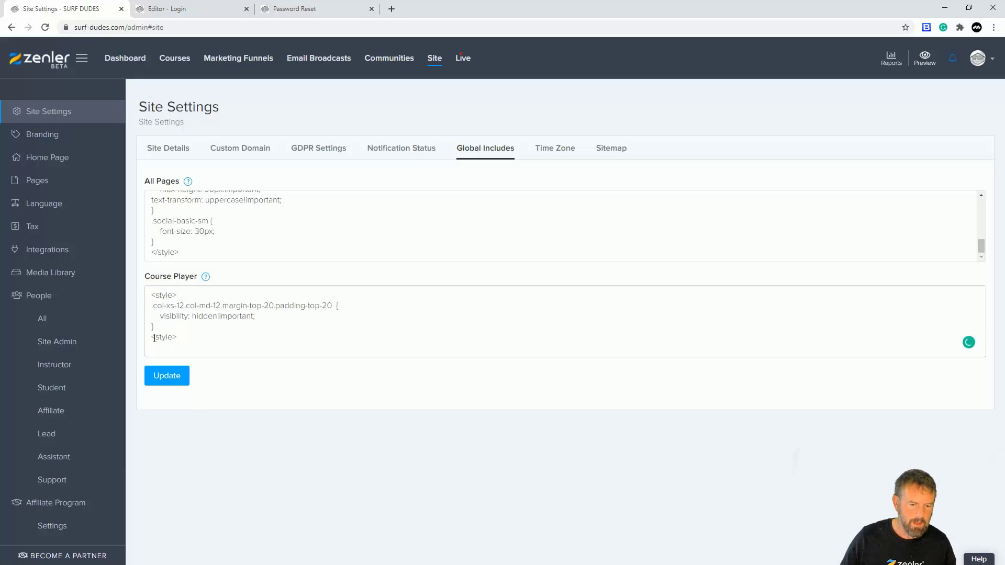
pyautogui.write('/')
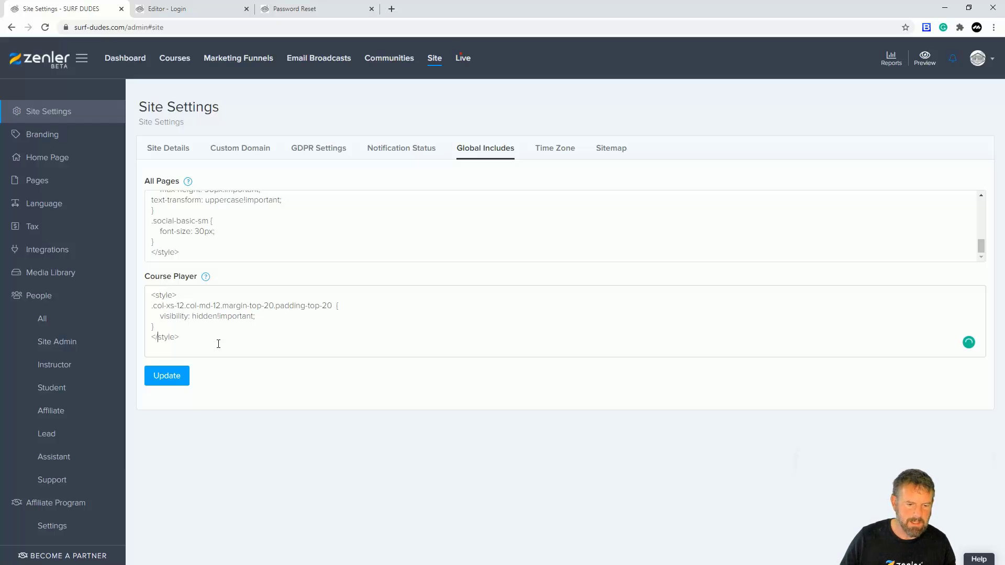
# Step: Move the three-line hiding rule into All Pages, just before </style>
pyautogui.moveTo(151, 306)
pyautogui.mouseDown()
pyautogui.moveTo(174, 326)
pyautogui.moveTo(141, 309)
pyautogui.mouseUp()
pyautogui.hotkey('ctrl', 'c')
pyautogui.click(173, 326)
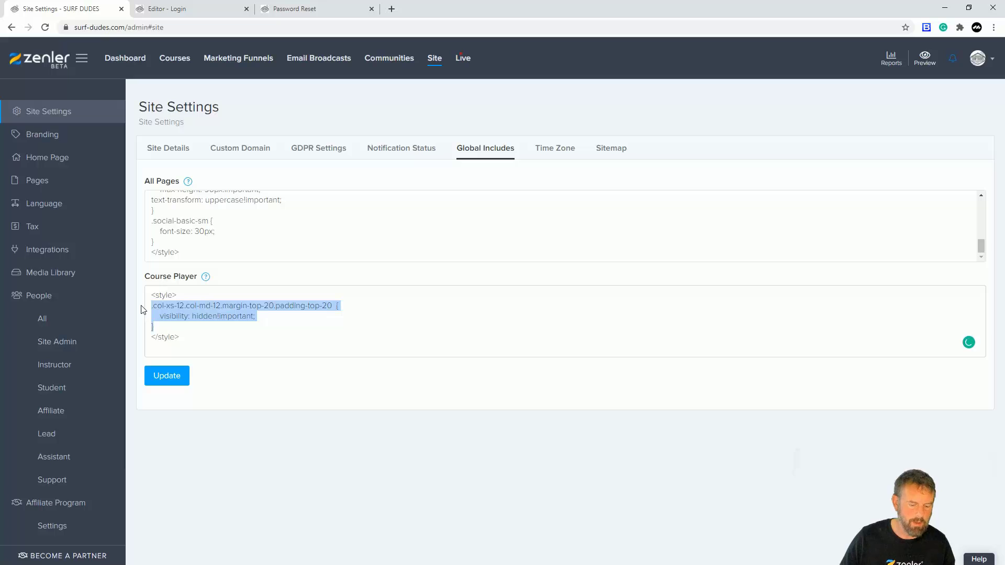
pyautogui.moveTo(982, 246); pyautogui.dragTo(989, 280)
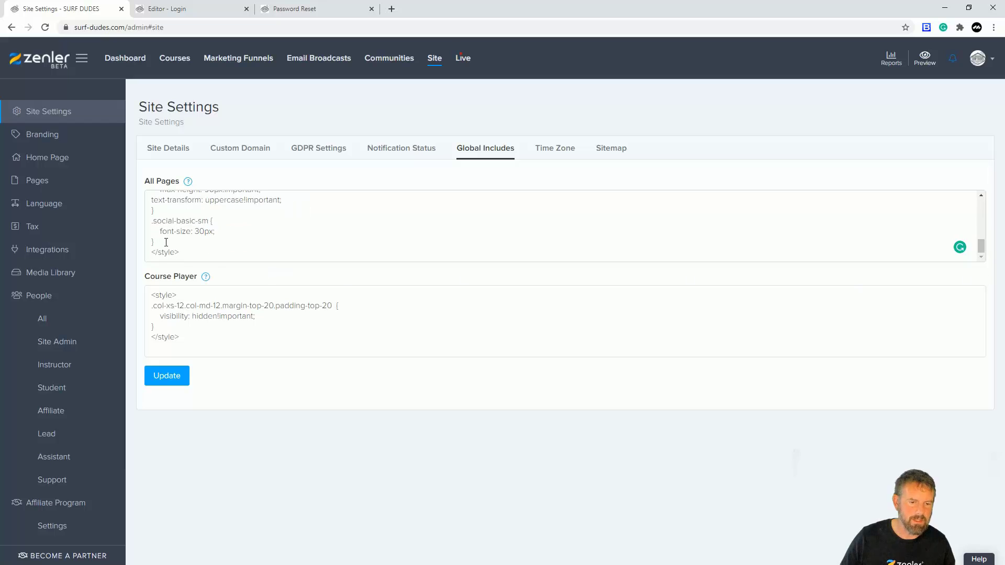
pyautogui.hotkey('ctrl', 'v')
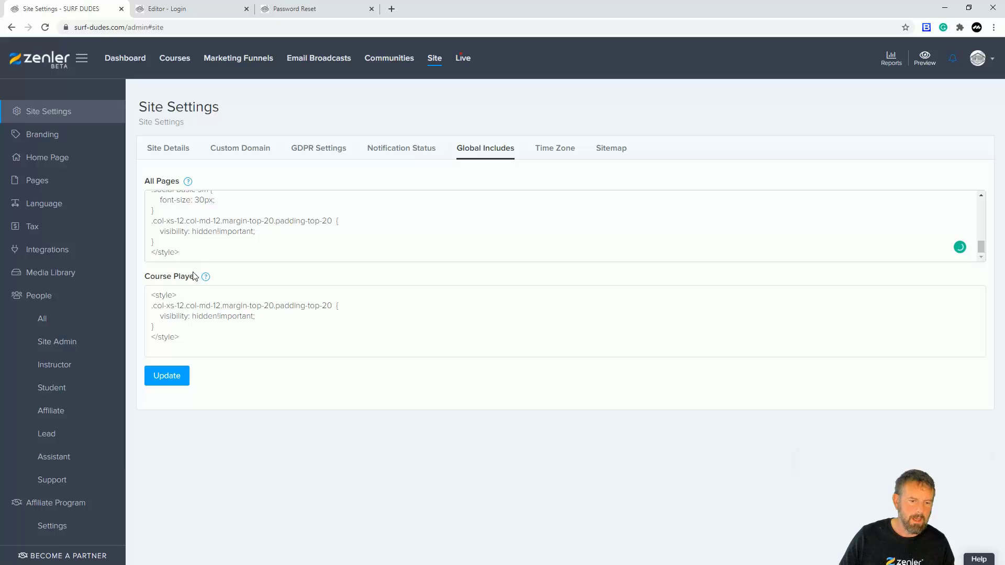
# Step: Clear the Course Player code, save the Global Includes, and return to the password reset page
pyautogui.moveTo(189, 339); pyautogui.dragTo(142, 304)
pyautogui.press('BackSpace')
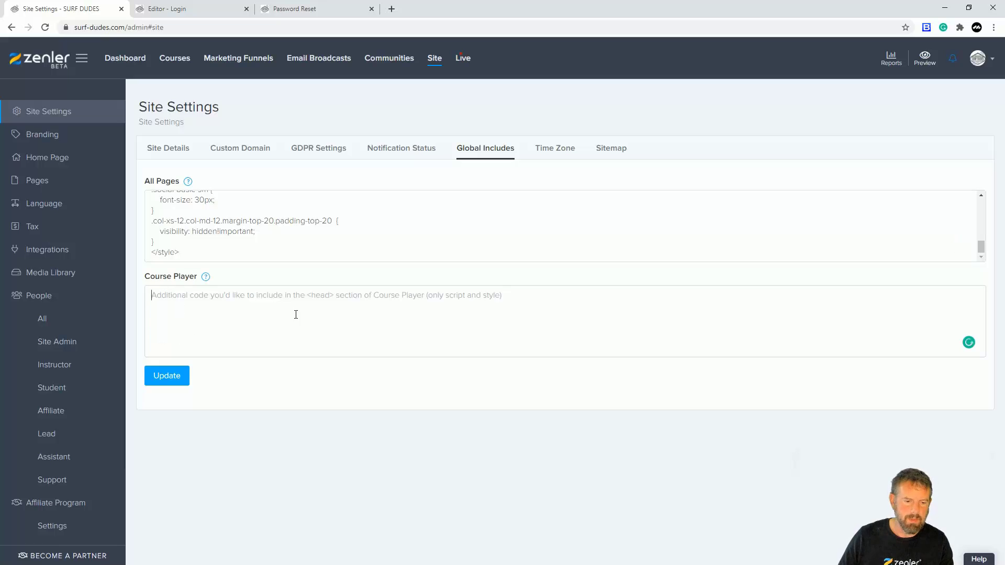
pyautogui.click(163, 377)
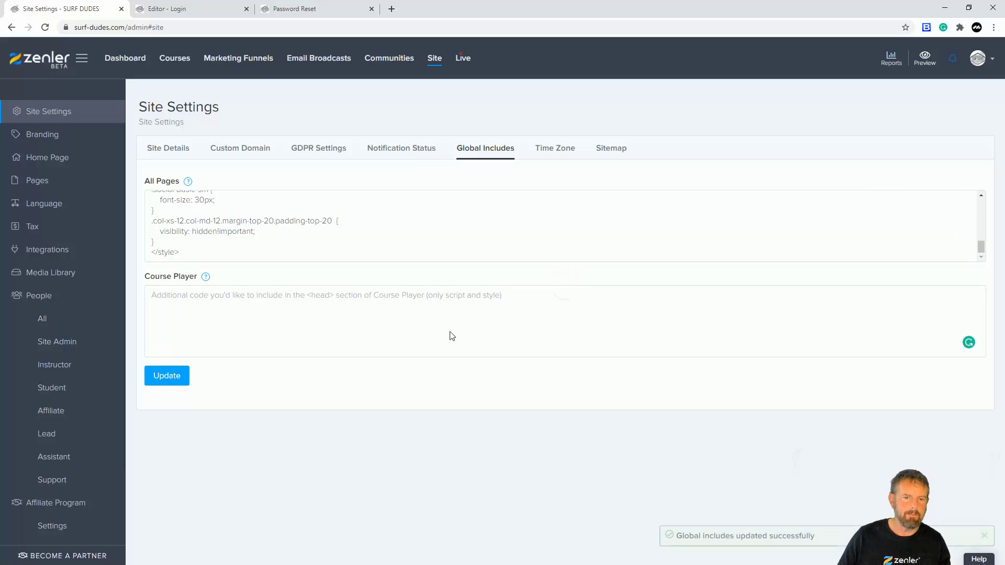
pyautogui.click(287, 9)
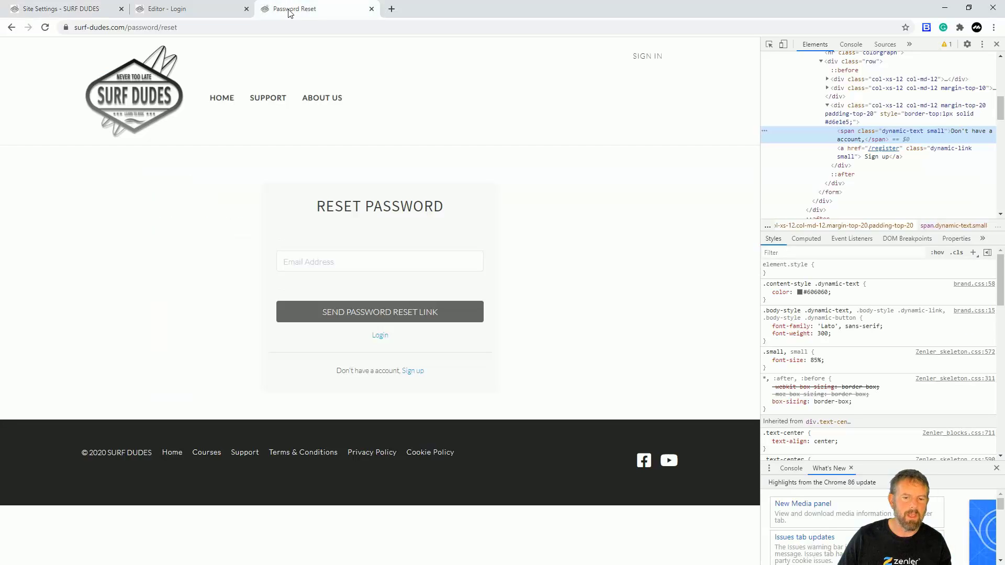
# Step: Close DevTools and reload, landing on the 'Welcome Member of SURF dudes' home page
pyautogui.click(997, 44)
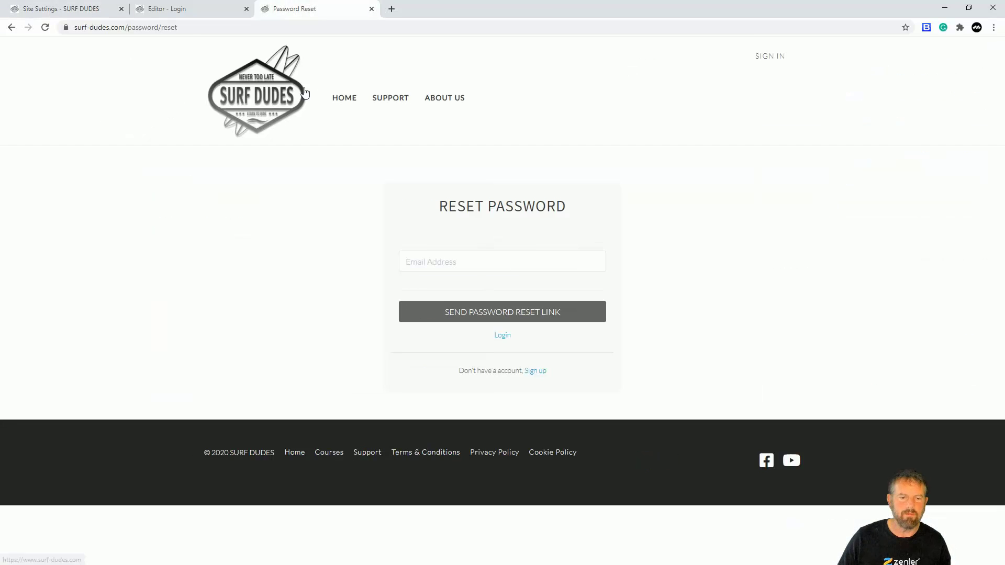
pyautogui.click(45, 27)
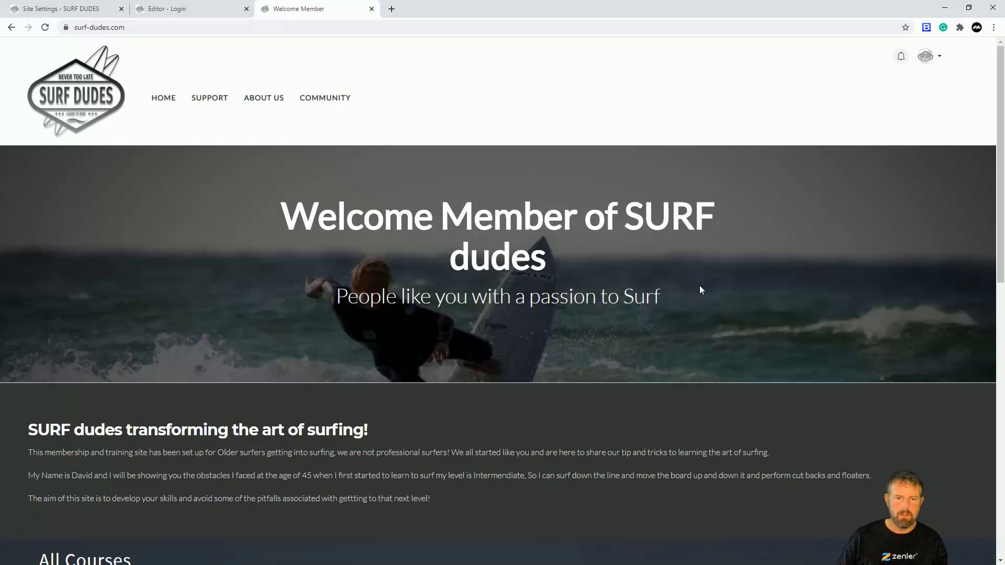
# Step: Log out from the avatar menu and go to the site's SIGN IN page
pyautogui.click(945, 62)
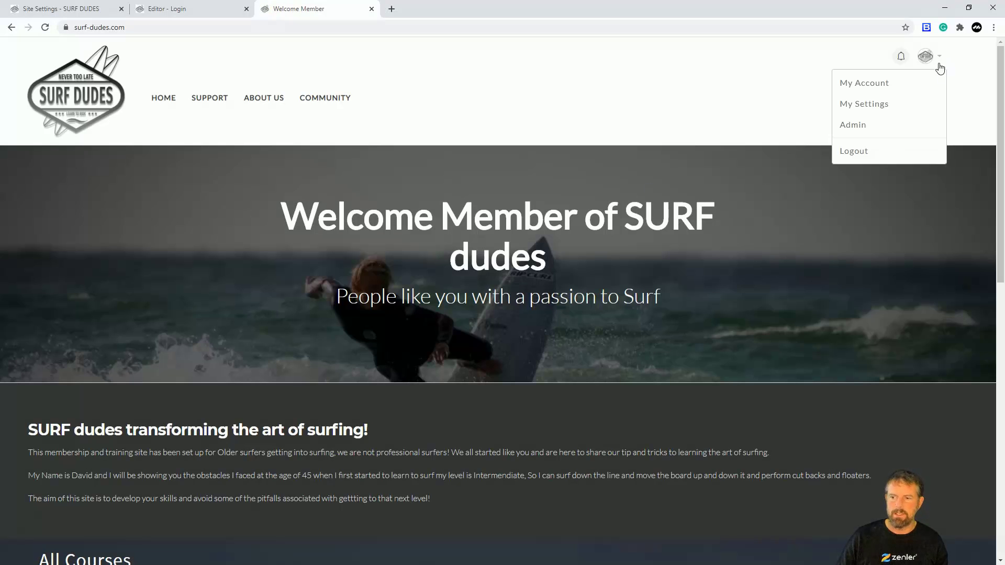
pyautogui.click(877, 152)
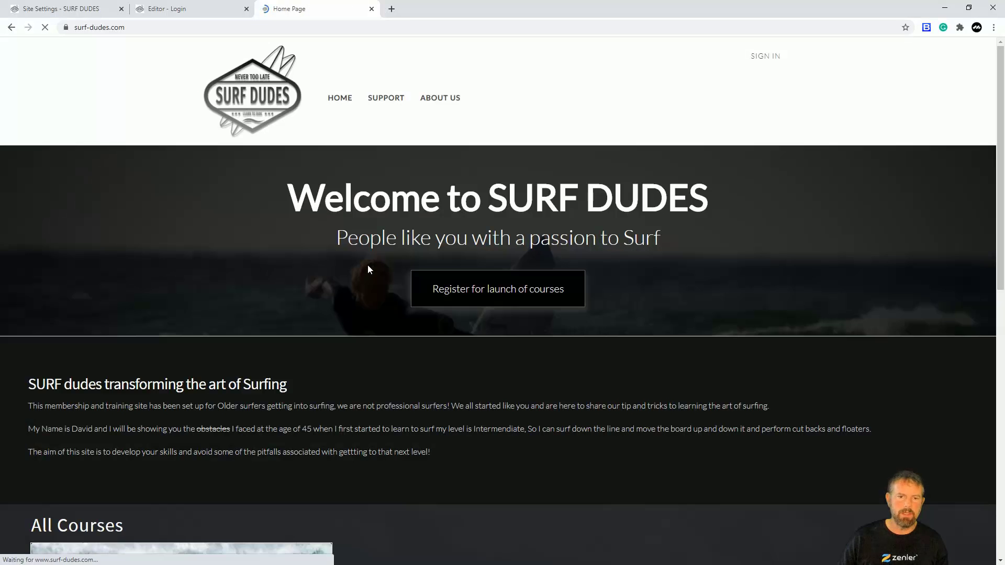
pyautogui.click(773, 79)
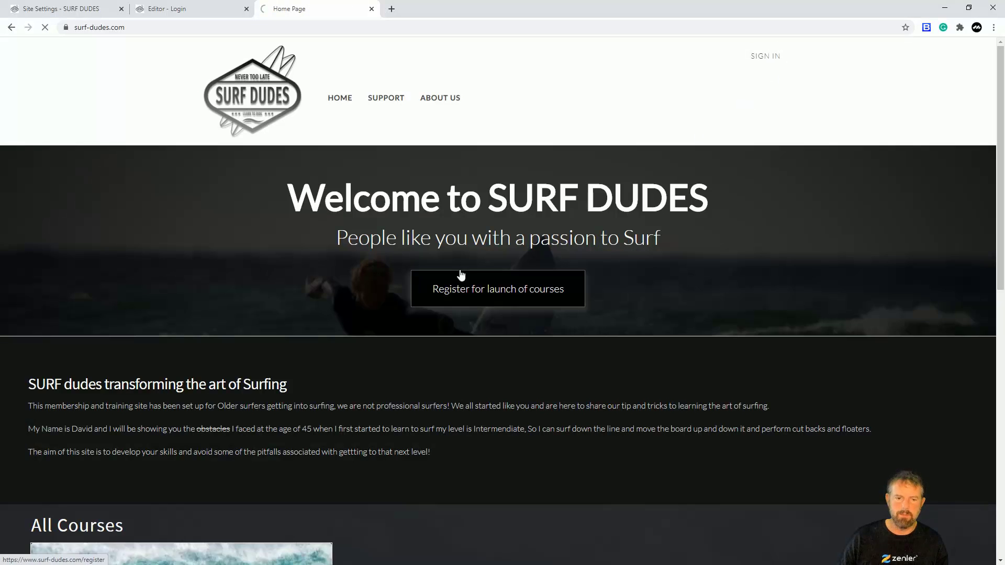
pyautogui.scroll(-4, 673, 350)
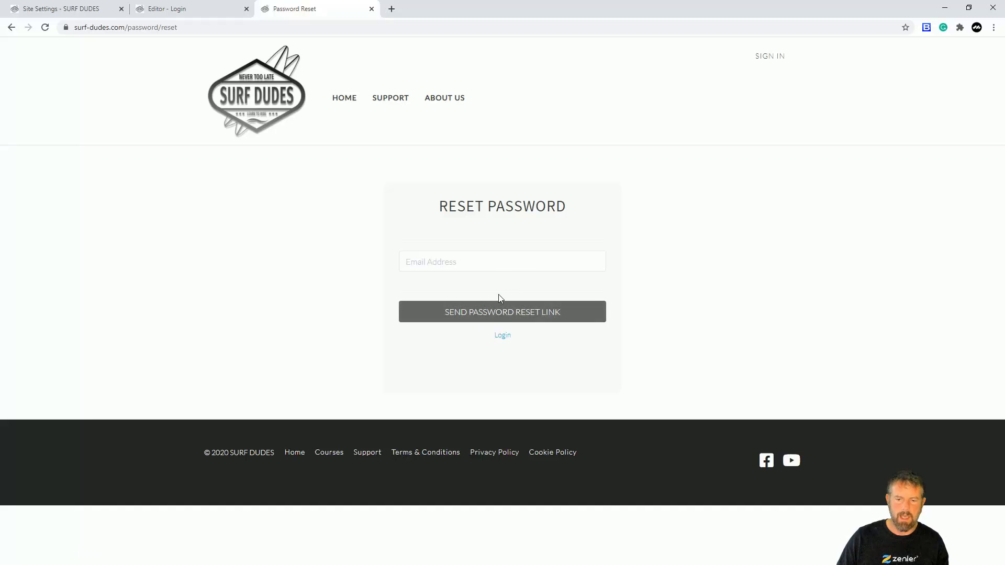
pyautogui.click(502, 337)
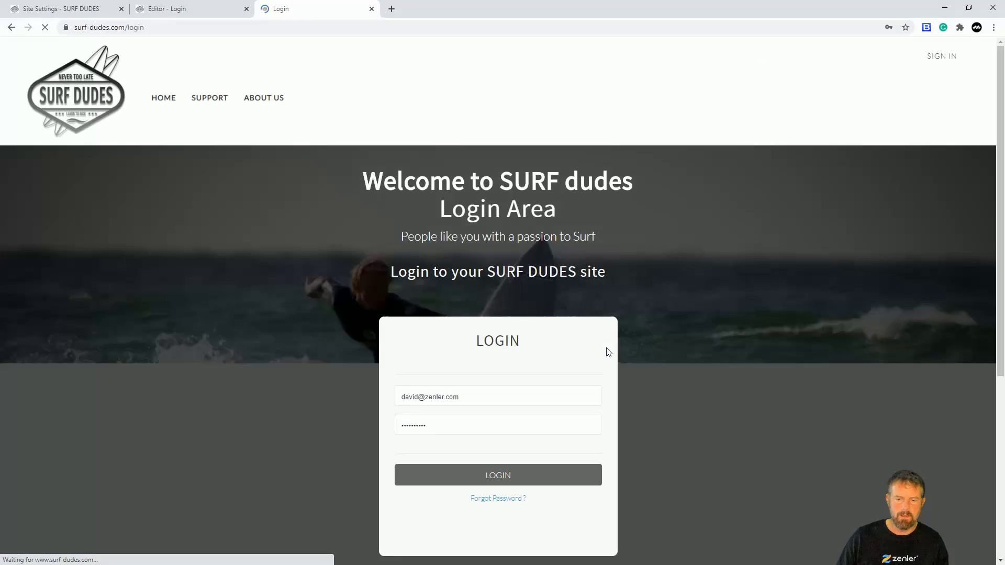
pyautogui.scroll(-4, 675, 348)
pyautogui.scroll(4, 674, 348)
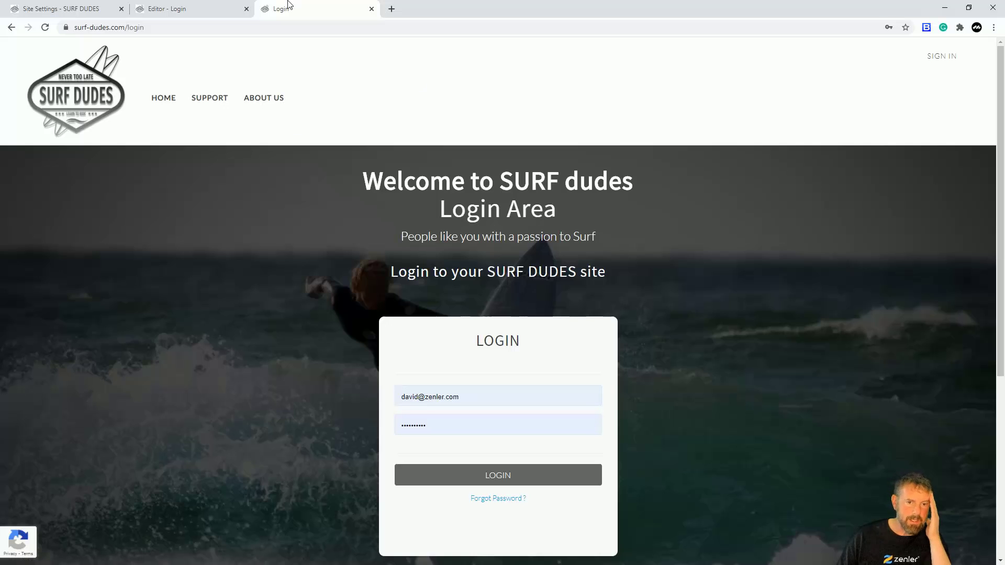
pyautogui.click(125, 27)
pyautogui.doubleClick(120, 28)
pyautogui.moveTo(157, 29); pyautogui.dragTo(74, 27)
pyautogui.hotkey('ctrl', 'c')
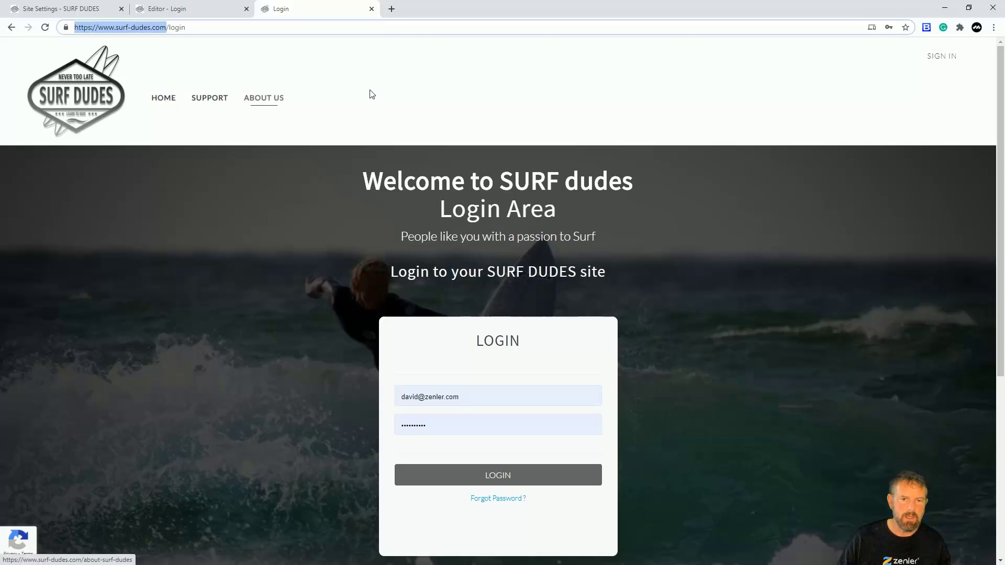
pyautogui.click(994, 28)
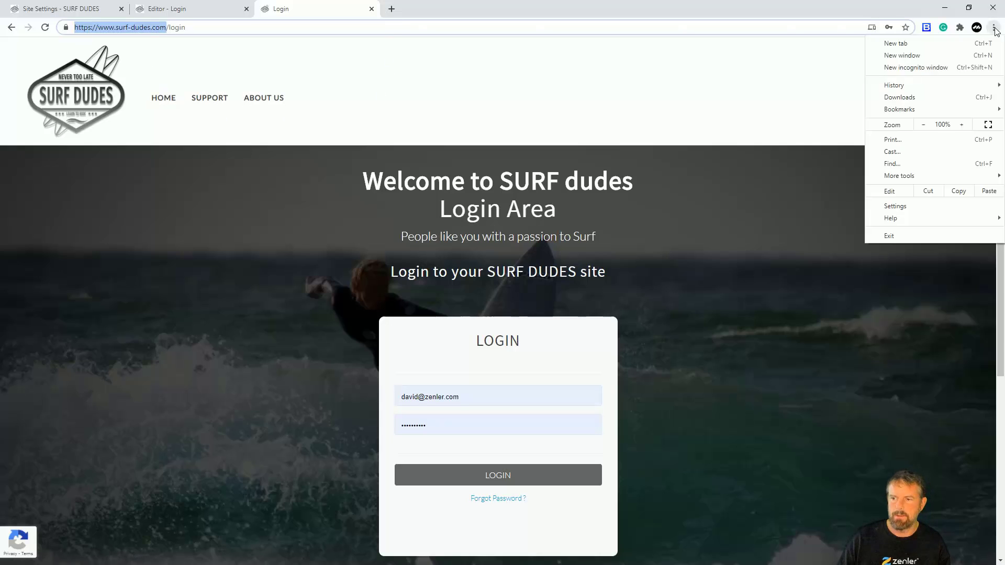
# Step: Load surf-dudes.com in a new incognito window
pyautogui.click(915, 68)
pyautogui.hotkey('ctrl', 'v')
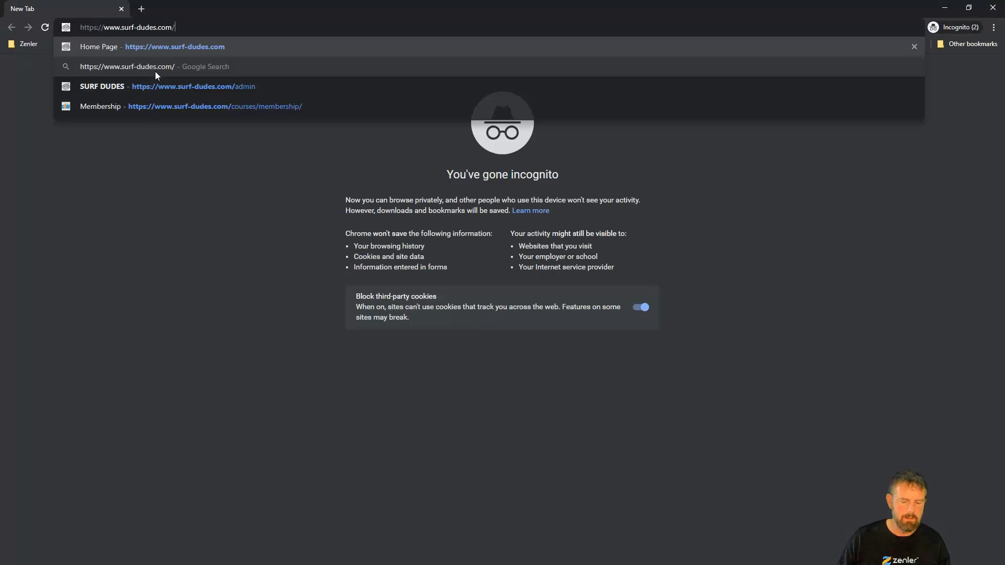
pyautogui.press('Return')
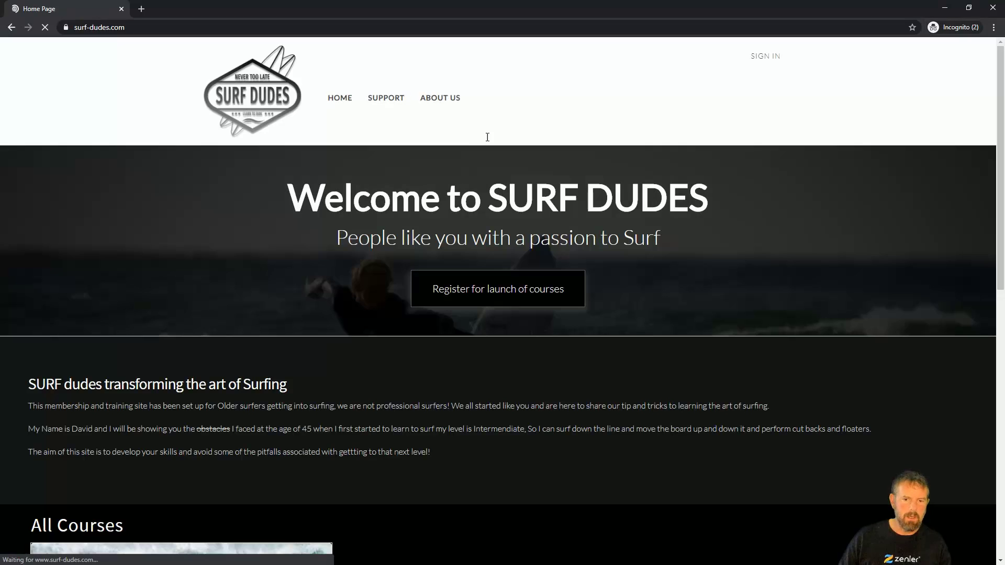
# Step: Browse the SURF DUDES home page and open the Beginners Guide to Surfing course
pyautogui.click(762, 59)
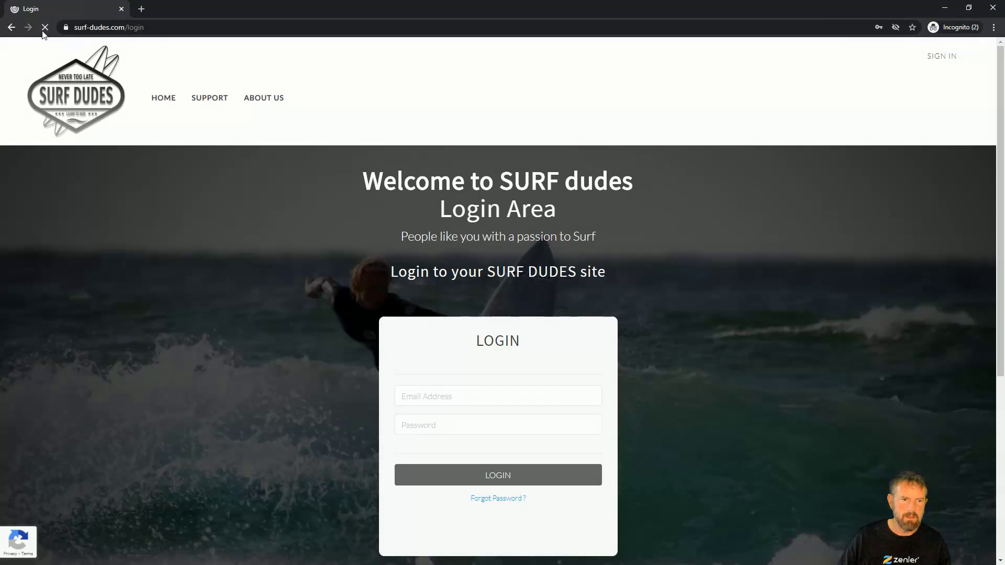
pyautogui.click(11, 30)
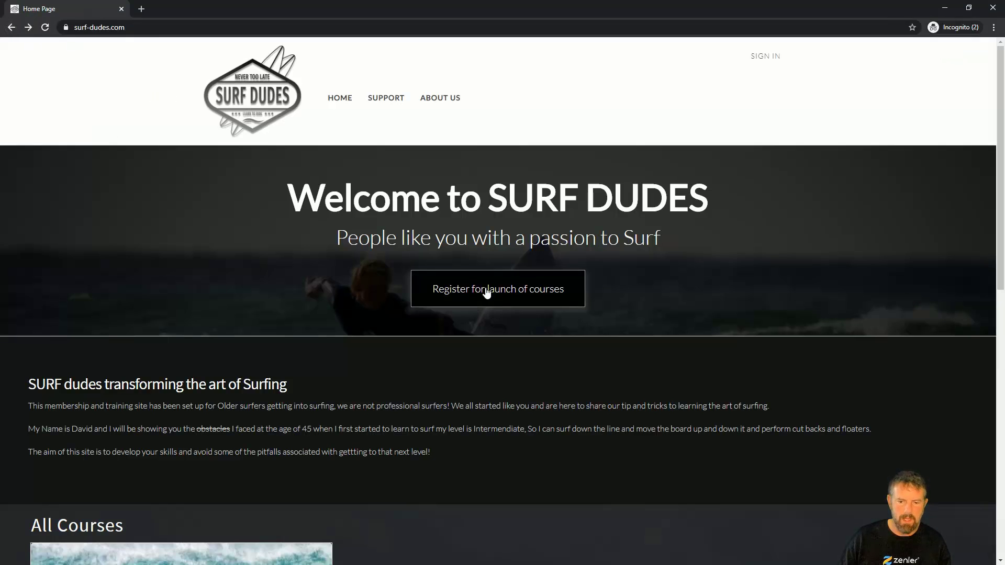
pyautogui.scroll(-2, 635, 289)
pyautogui.click(462, 189)
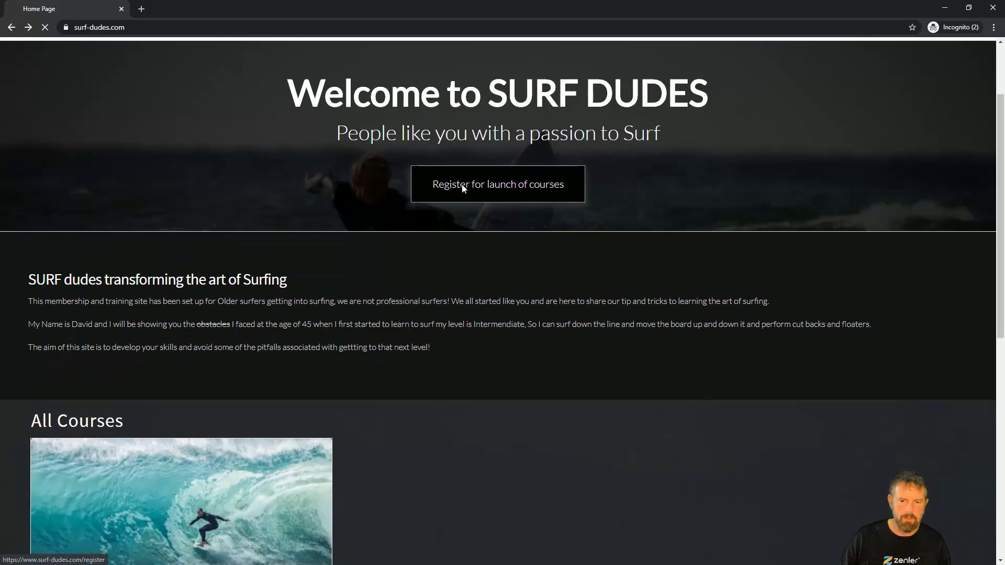
pyautogui.click(11, 27)
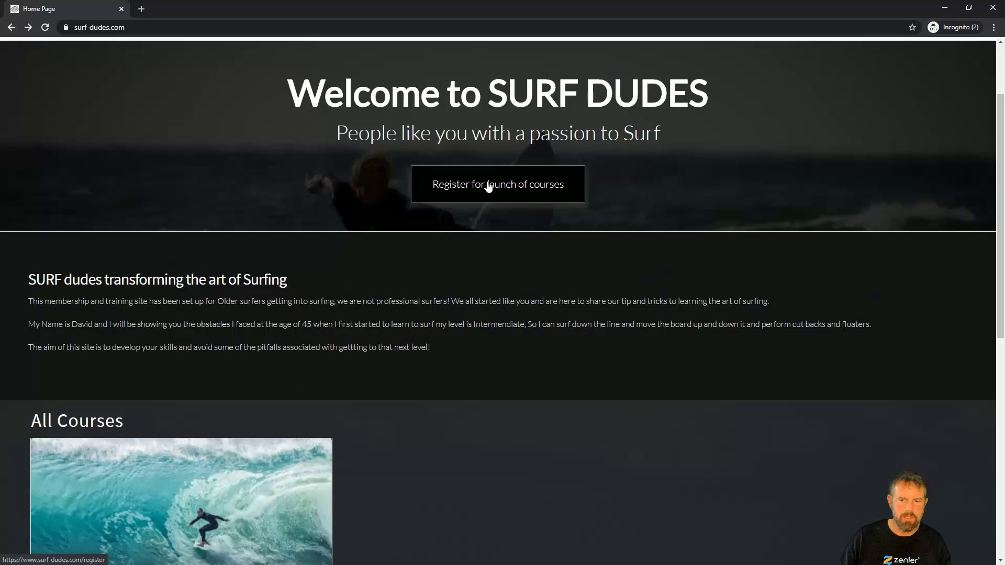
pyautogui.scroll(-6, 613, 245)
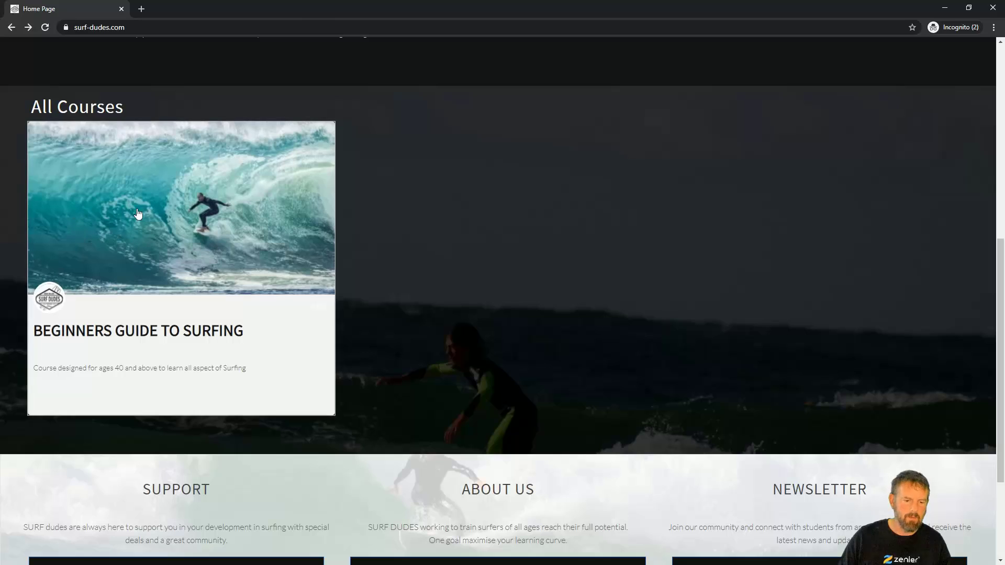
pyautogui.scroll(-3, 495, 269)
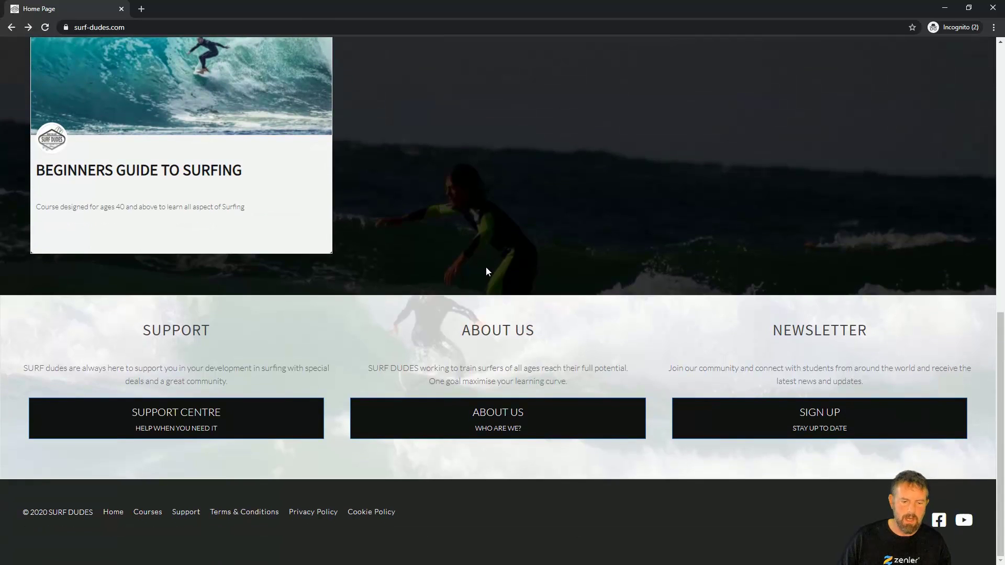
pyautogui.scroll(5, 486, 271)
pyautogui.click(282, 306)
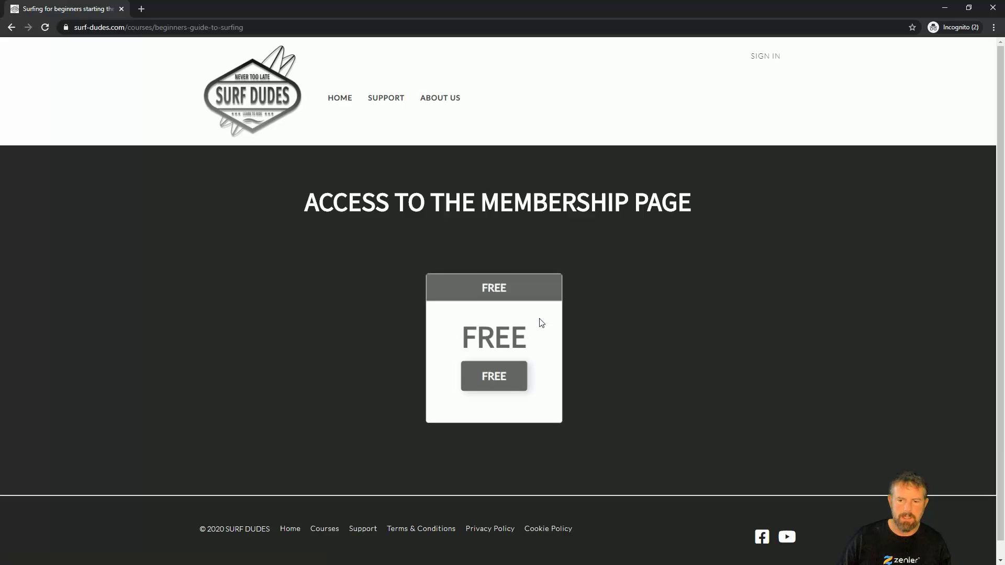
# Step: Choose the FREE plan and toggle the checkout between login and new-account forms
pyautogui.click(494, 375)
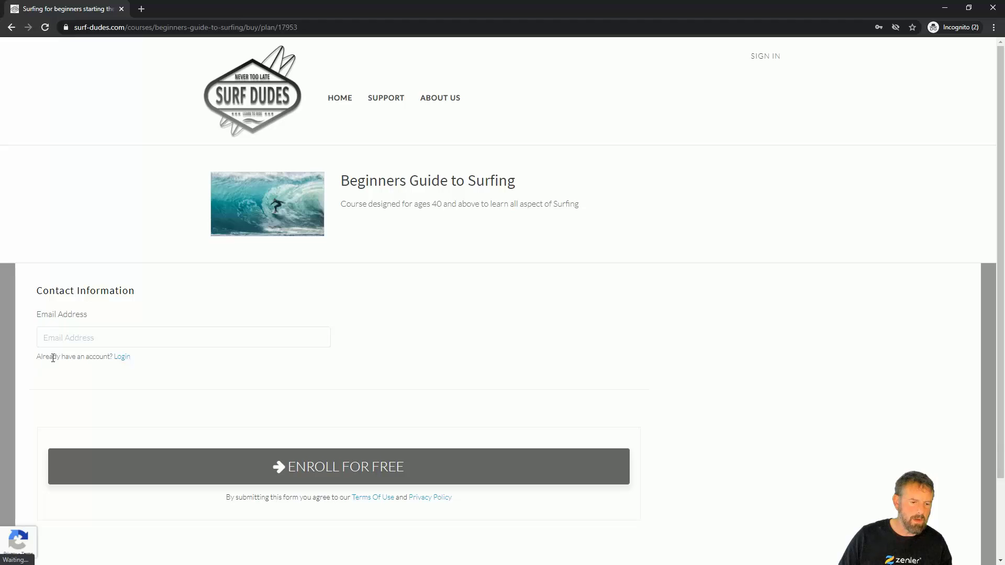
pyautogui.click(122, 357)
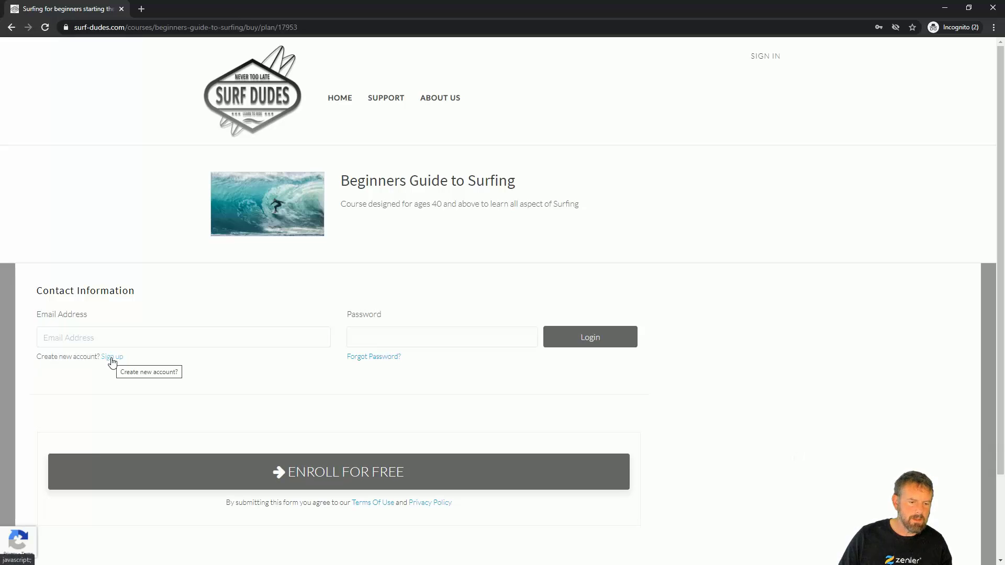
pyautogui.click(111, 358)
pyautogui.click(123, 357)
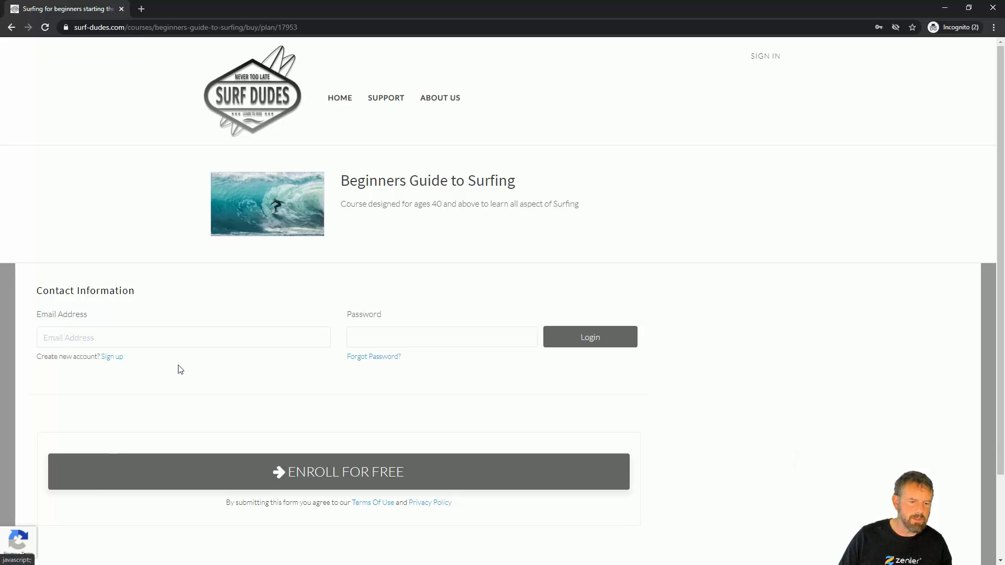
pyautogui.click(112, 358)
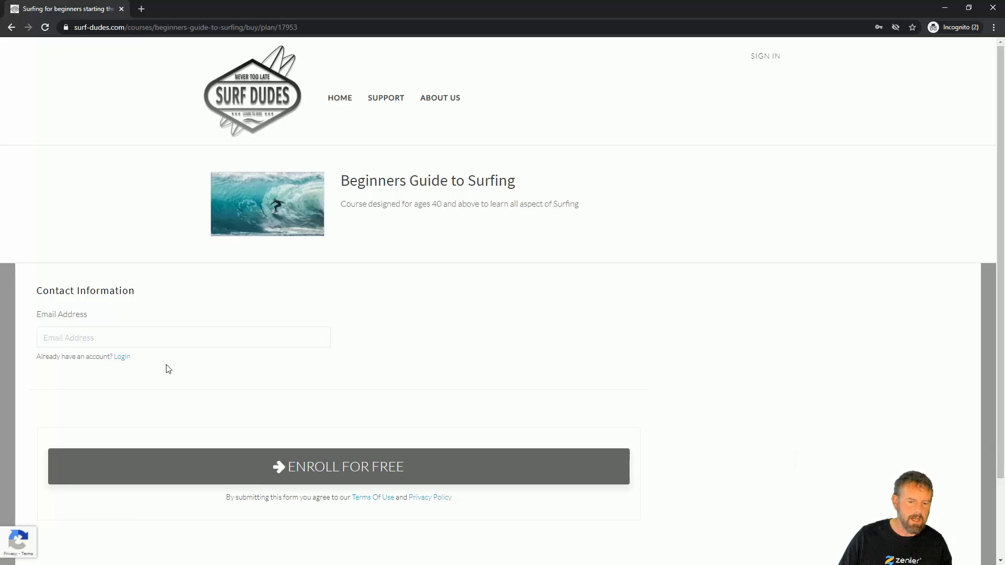
# Step: Enter the test student's e-mail, continue, and enroll for free
pyautogui.click(80, 338)
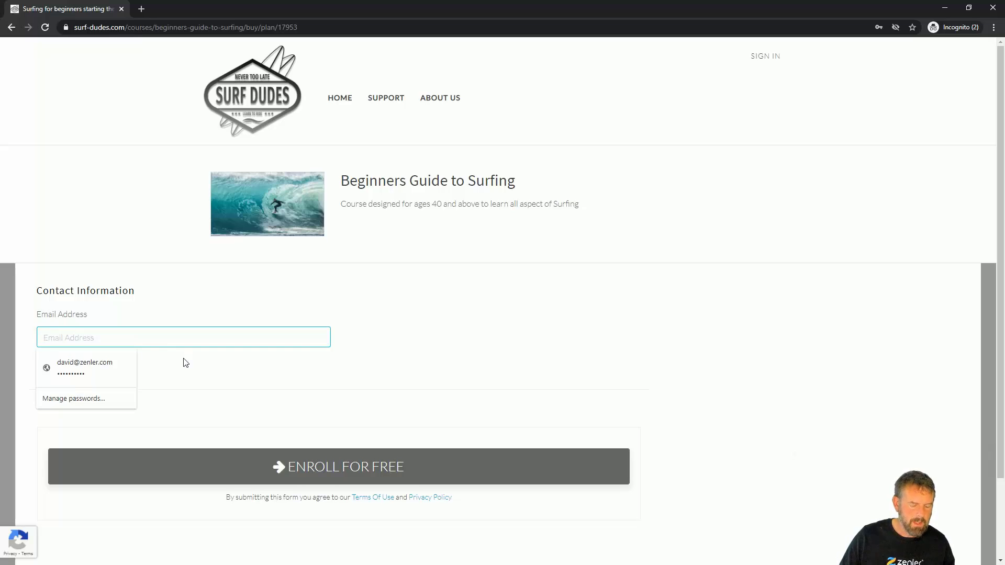
pyautogui.write('he')
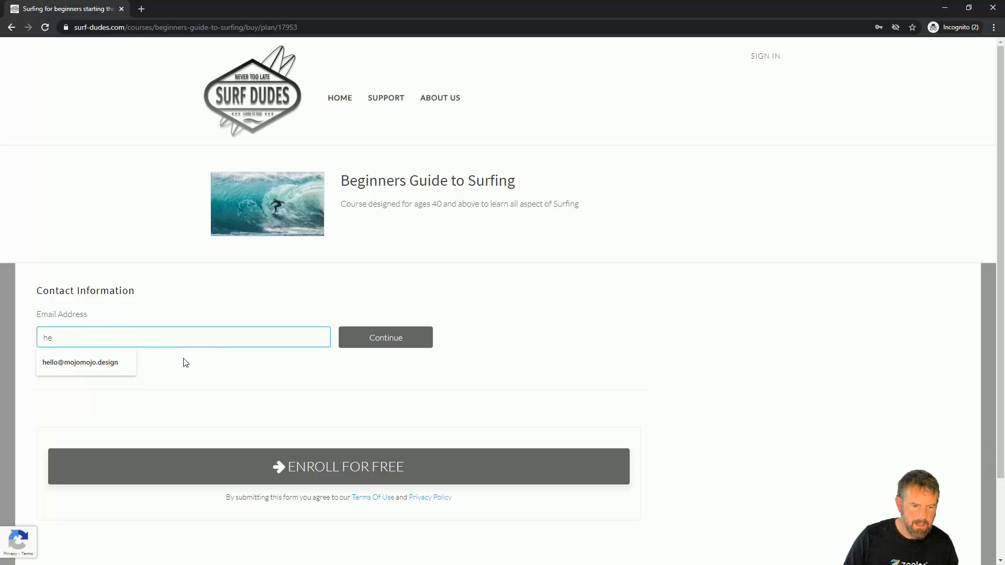
pyautogui.click(116, 363)
pyautogui.click(348, 347)
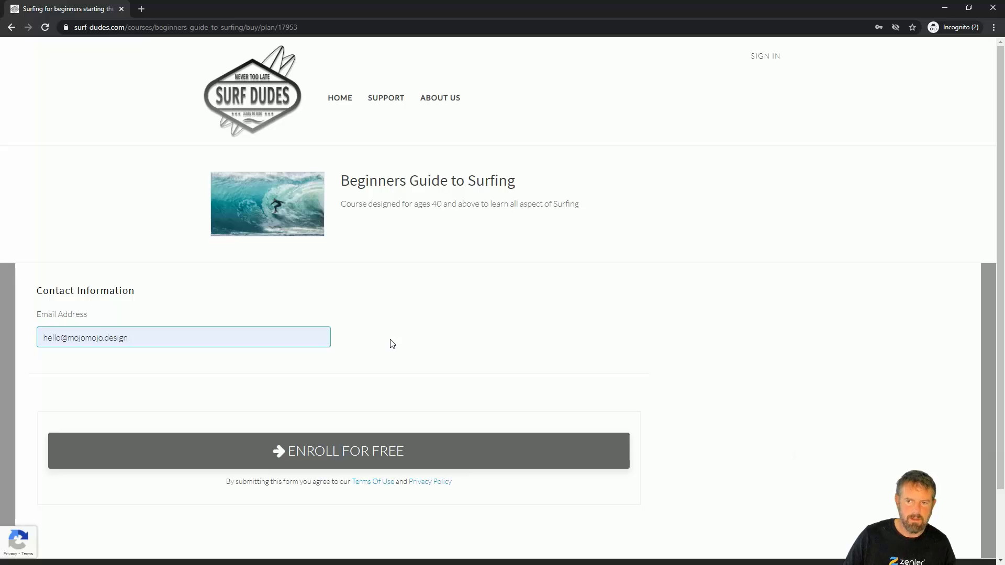
pyautogui.click(354, 455)
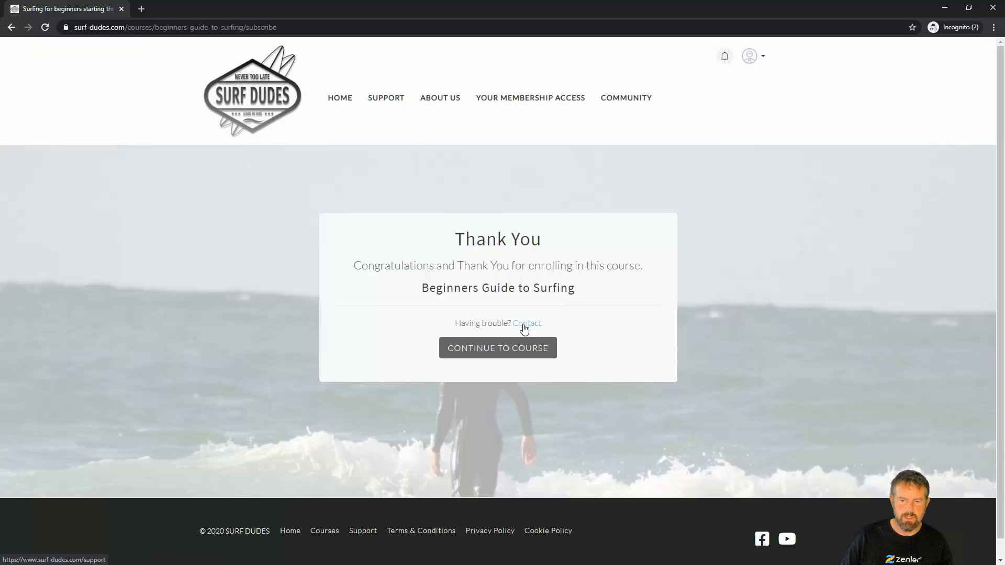
# Step: Continue to the course and submit registration with a last name and matching password
pyautogui.click(488, 349)
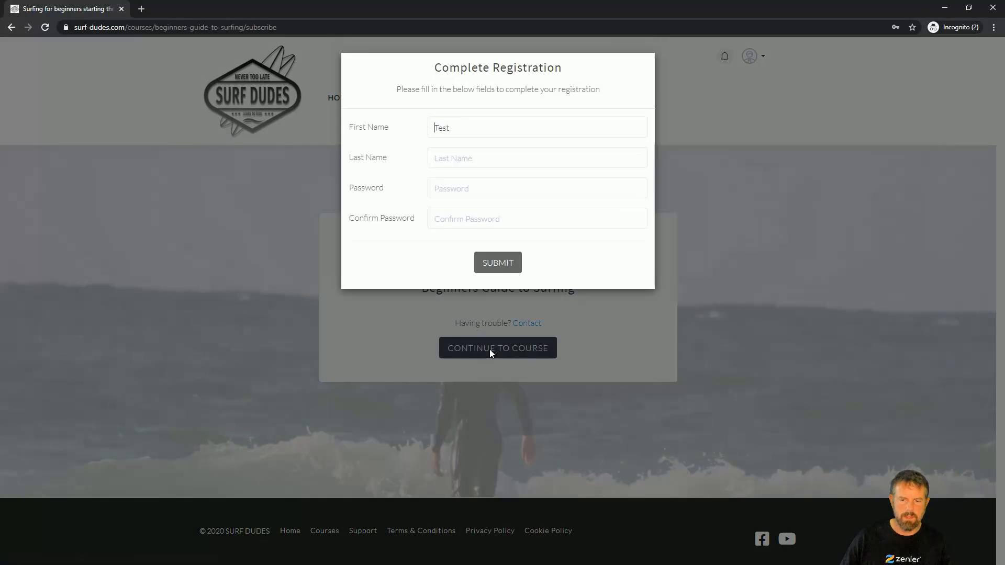
pyautogui.click(445, 159)
pyautogui.click(457, 185)
pyautogui.click(449, 214)
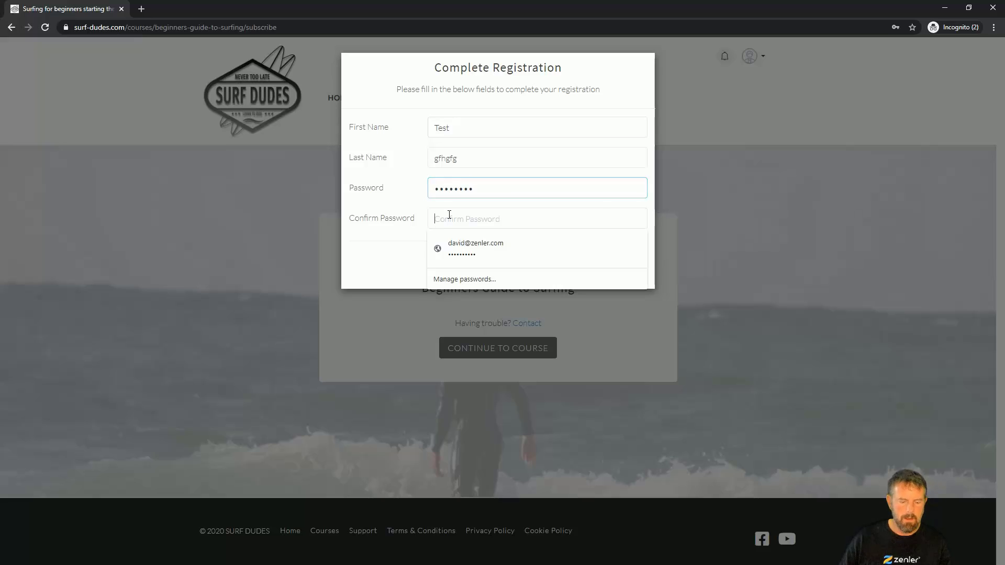
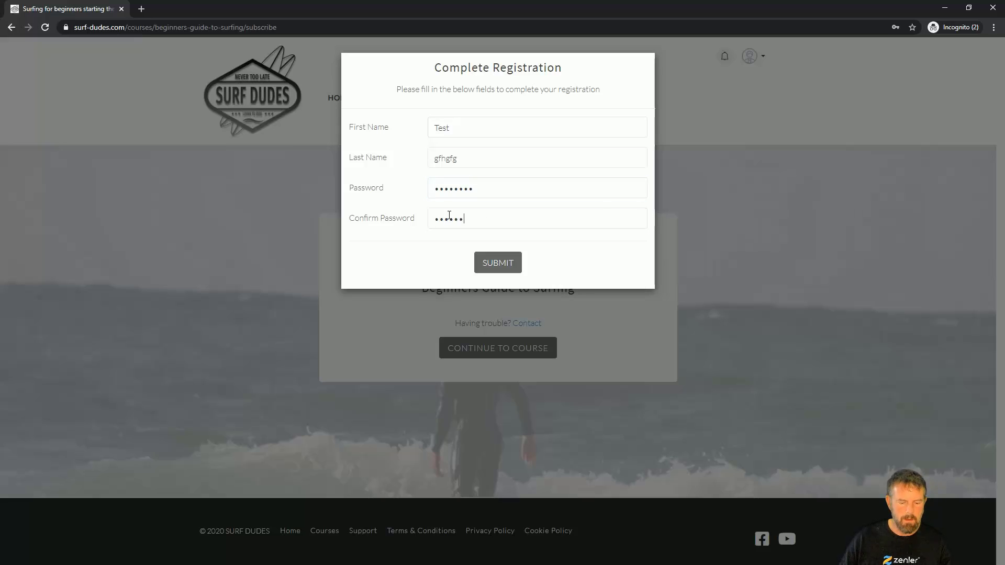
pyautogui.click(348, 275)
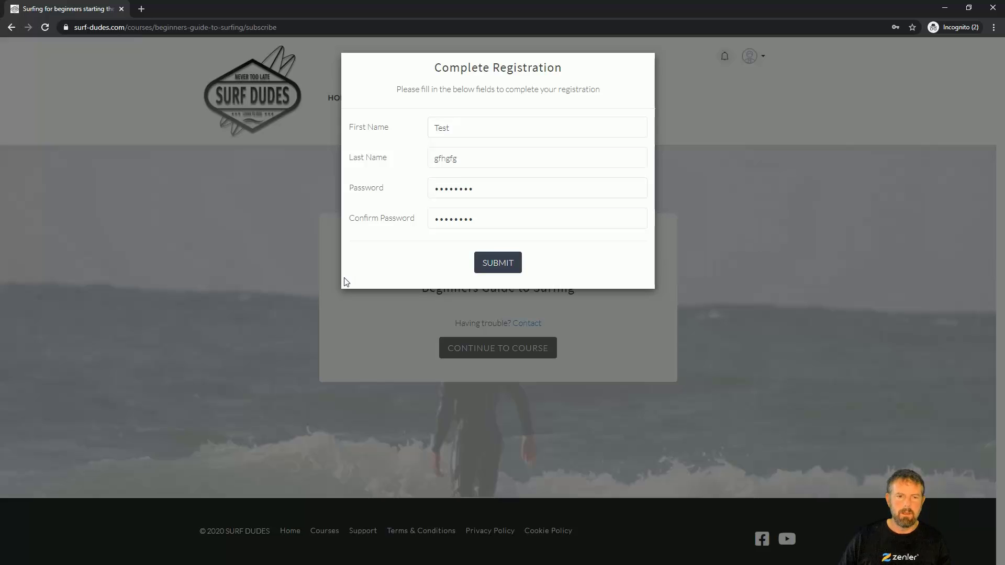
pyautogui.press('Return')
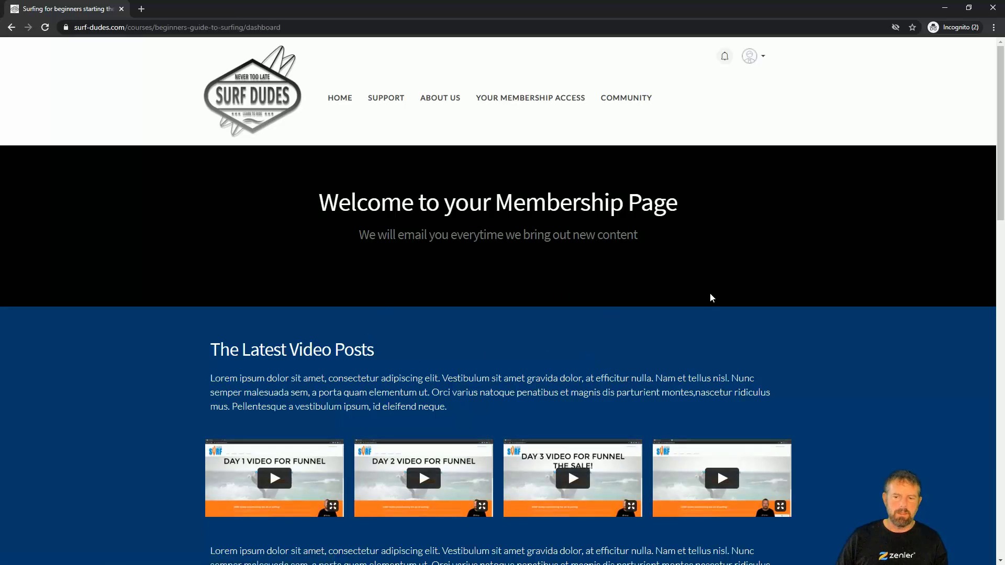
# Step: Log the test student out from the avatar dropdown, back to the 'Welcome to SURF DUDES' page
pyautogui.scroll(-4, 710, 296)
pyautogui.scroll(4, 709, 296)
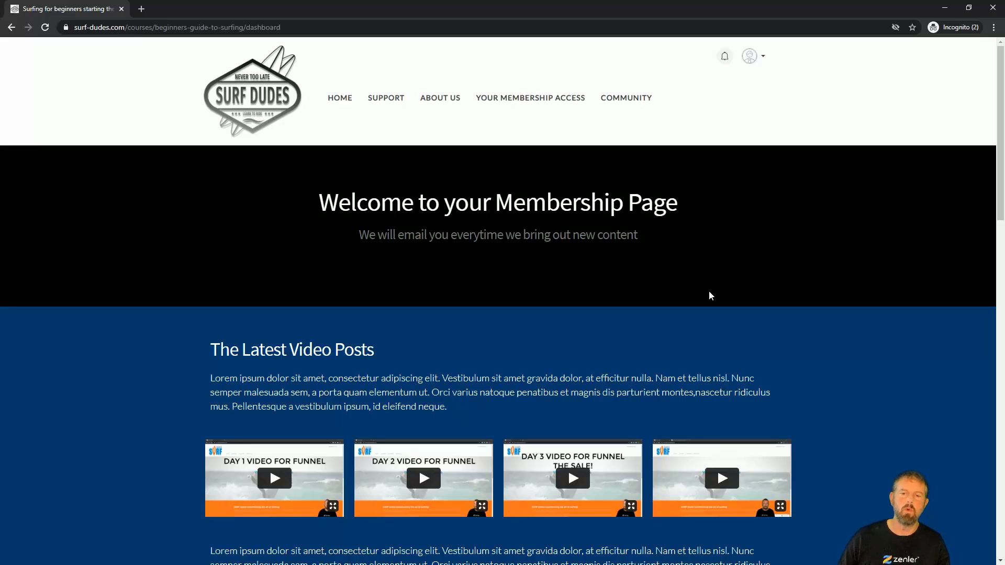
pyautogui.click(762, 57)
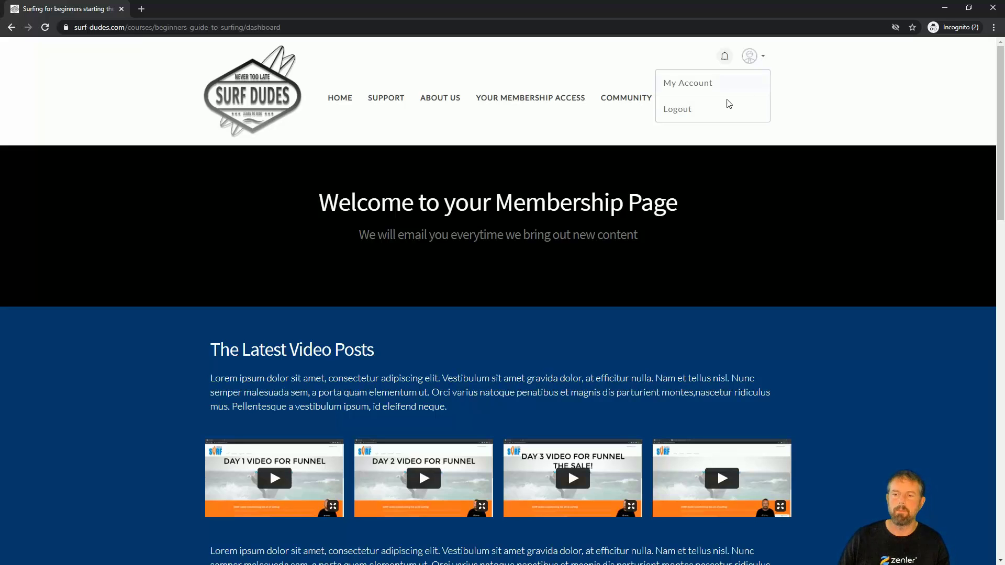
pyautogui.click(680, 110)
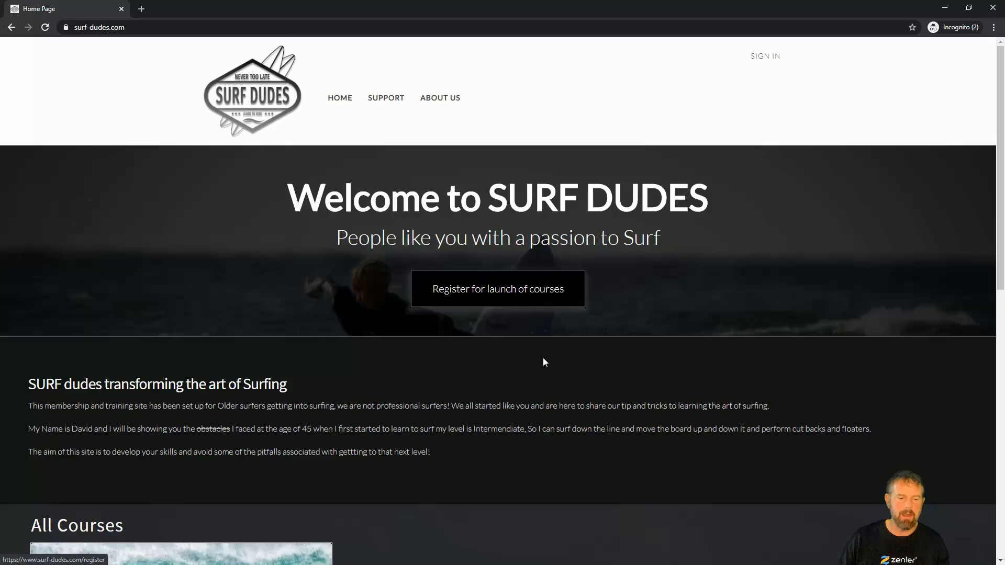
pyautogui.scroll(-9, 545, 364)
pyautogui.scroll(9, 545, 363)
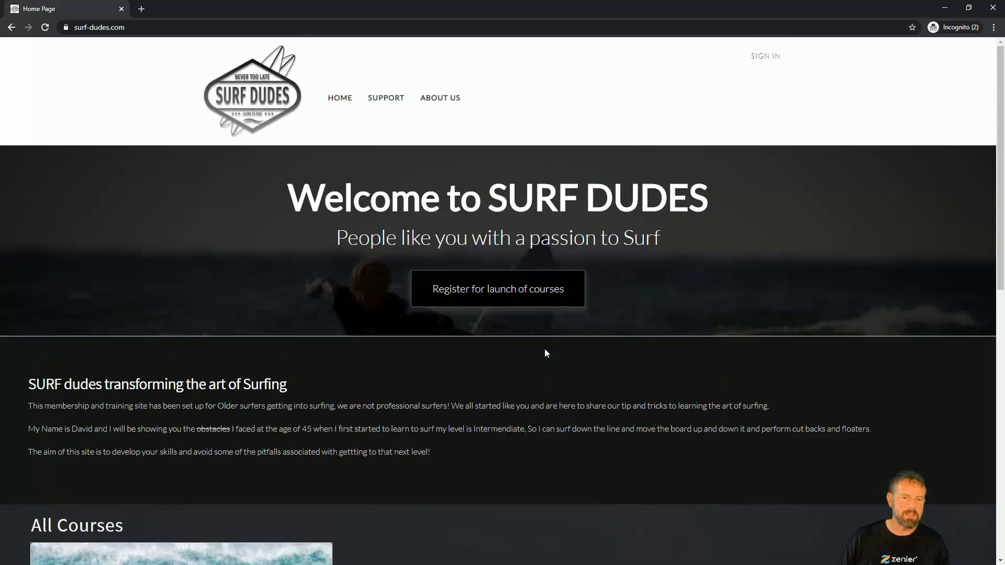
pyautogui.scroll(-5, 544, 348)
pyautogui.scroll(5, 522, 382)
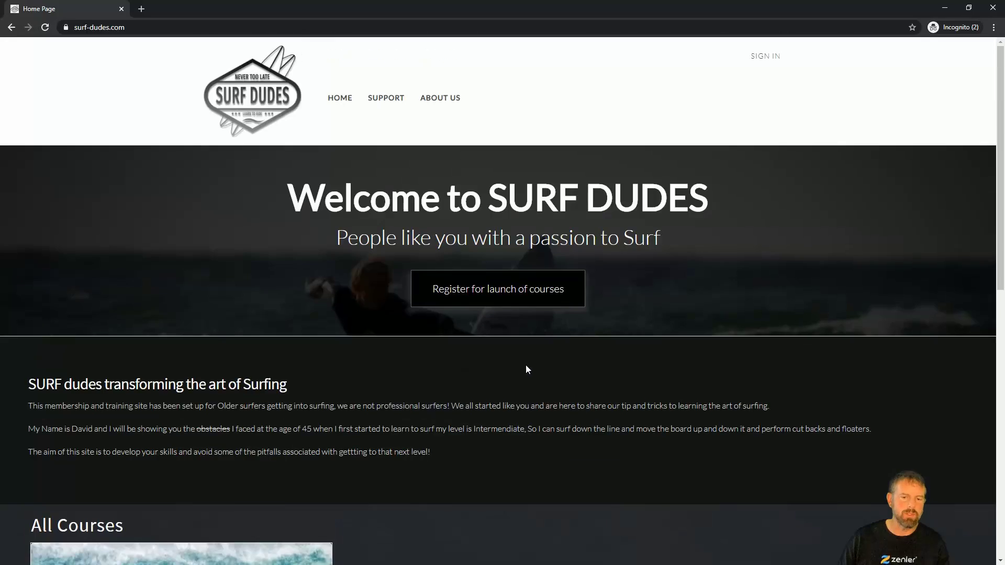